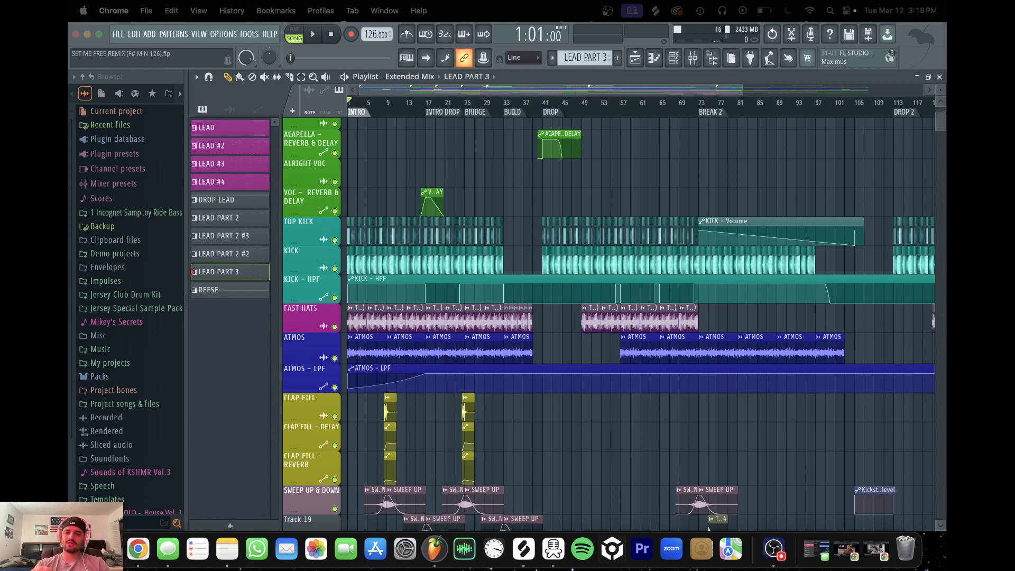
Solo Track 1 with the SETMEFREE_VOX clip and play it from the intro drop at bar 17
{"action": "left_click", "coordinate": [740, 94]}
{"action": "left_click_drag", "start_coordinate": [742, 90], "coordinate": [561, 113]}
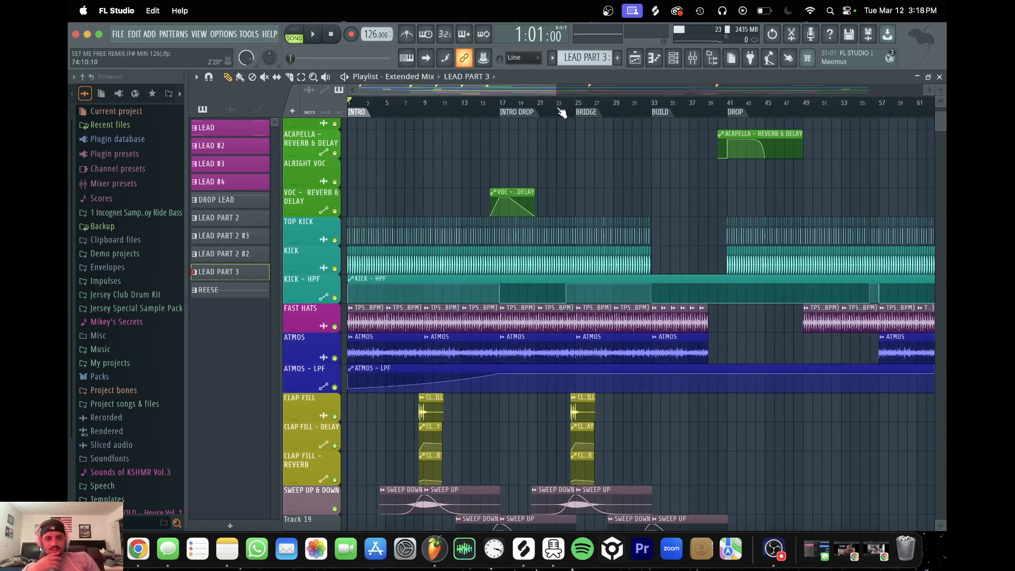
{"action": "scroll", "coordinate": [534, 162], "scroll_direction": "up", "scroll_amount": 5}
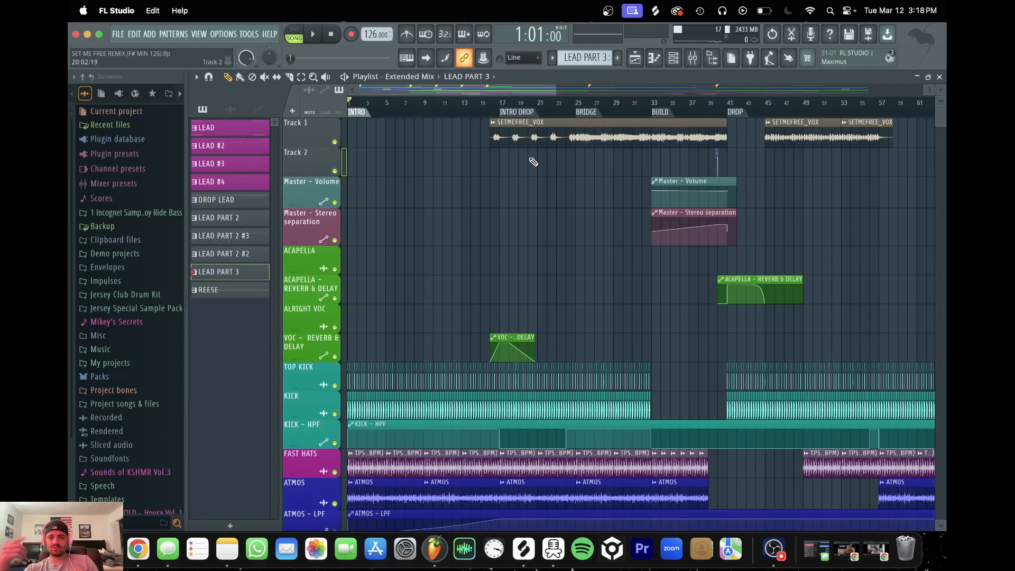
{"action": "left_click_drag", "start_coordinate": [556, 89], "coordinate": [480, 89]}
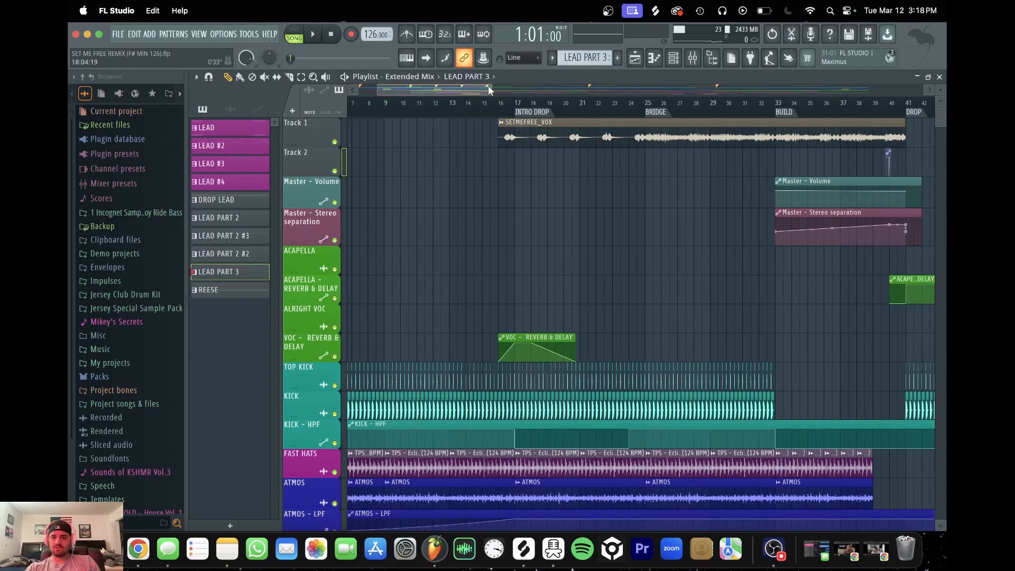
{"action": "left_click_drag", "start_coordinate": [488, 85], "coordinate": [499, 91]}
{"action": "left_click", "coordinate": [455, 103]}
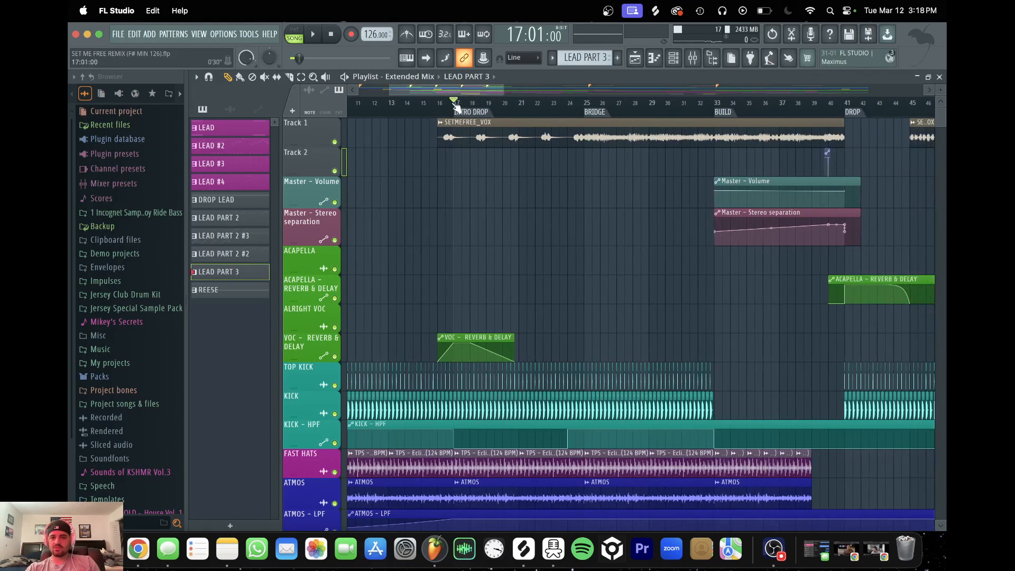
{"action": "right_click", "coordinate": [335, 142]}
{"action": "key", "text": "space"}
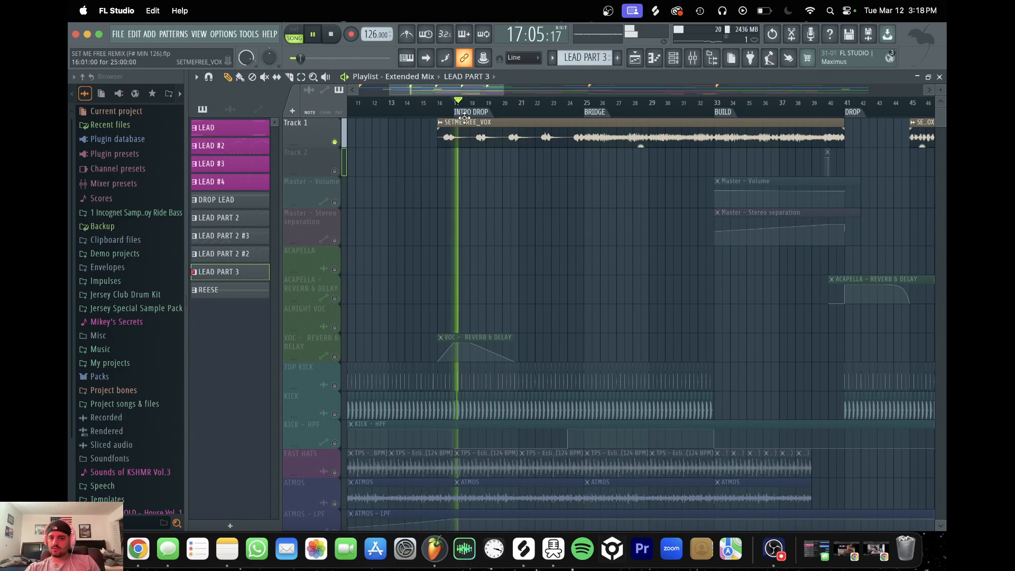
Play the soloed vocal from bar 24, stop playback and bring all the other tracks back
{"action": "left_click", "coordinate": [568, 103]}
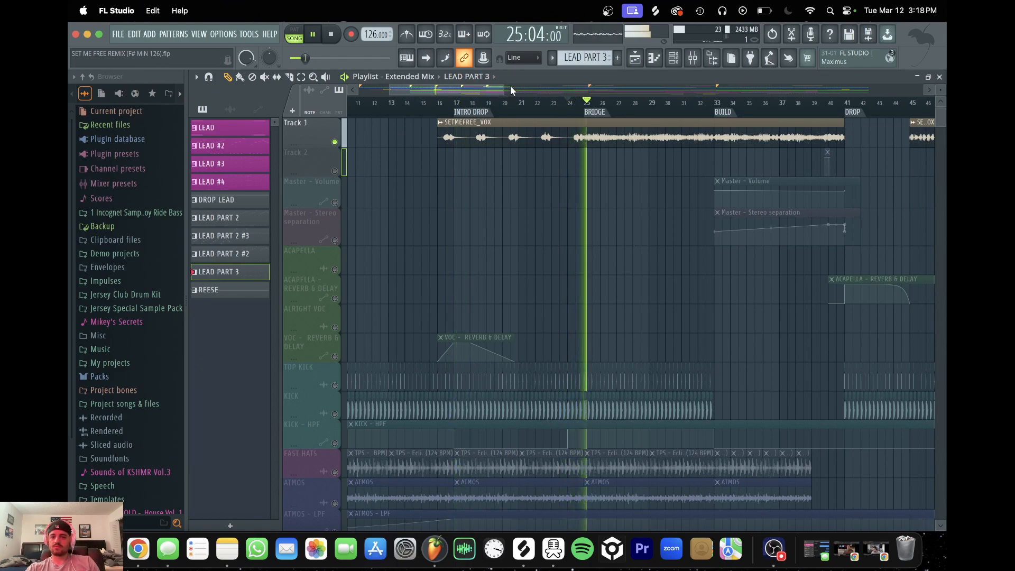
{"action": "left_click_drag", "start_coordinate": [507, 90], "coordinate": [586, 90]}
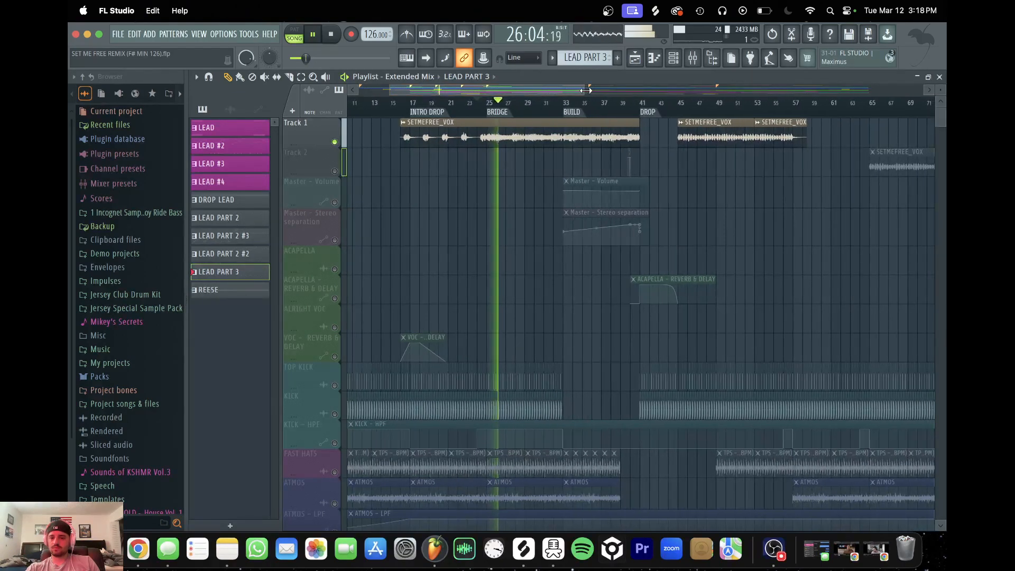
{"action": "key", "text": "space"}
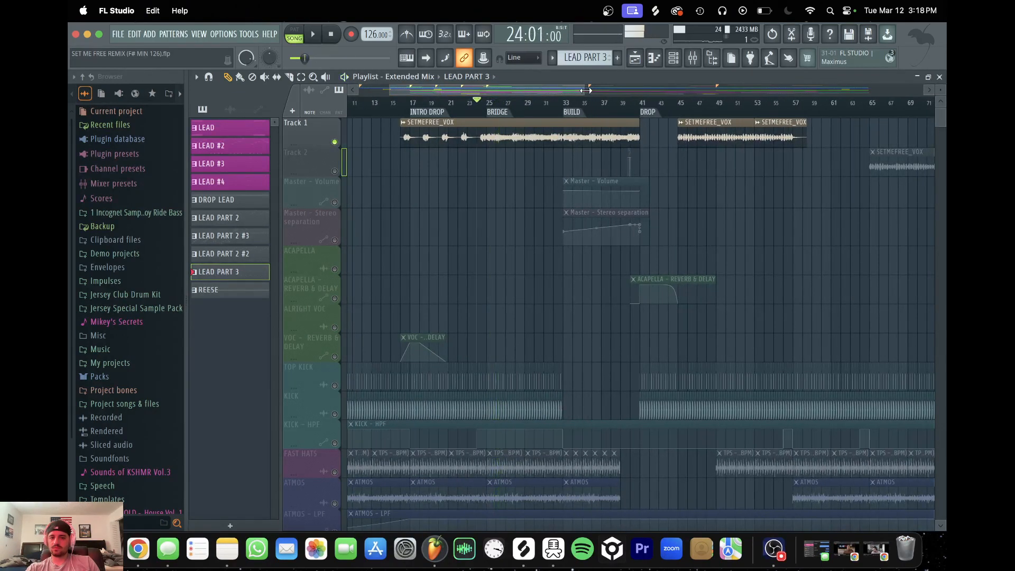
{"action": "right_click", "coordinate": [335, 142]}
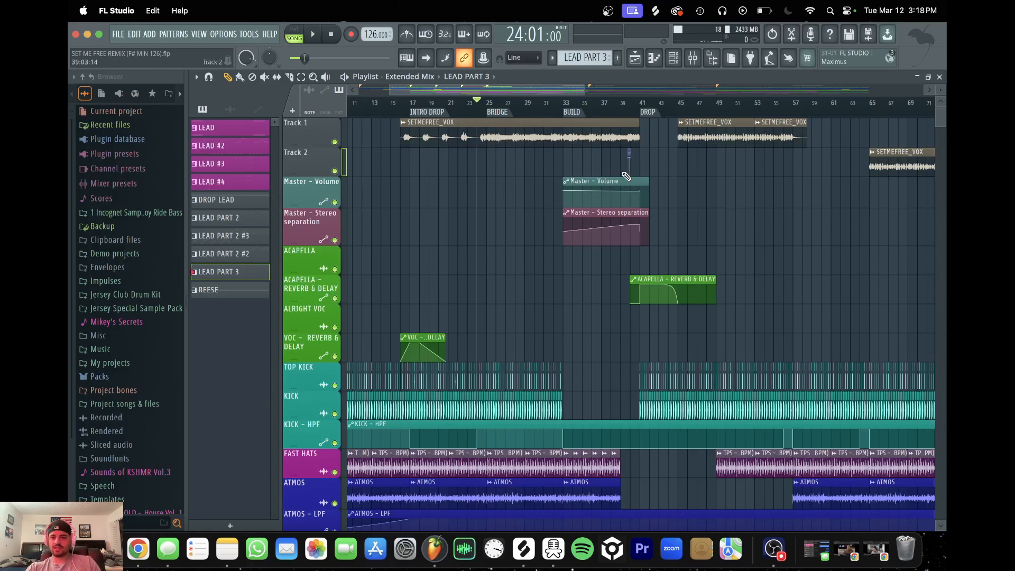
Solo the KICK track and view the sample settings of its first kick clip in the intro
{"action": "left_click_drag", "start_coordinate": [539, 91], "coordinate": [563, 90]}
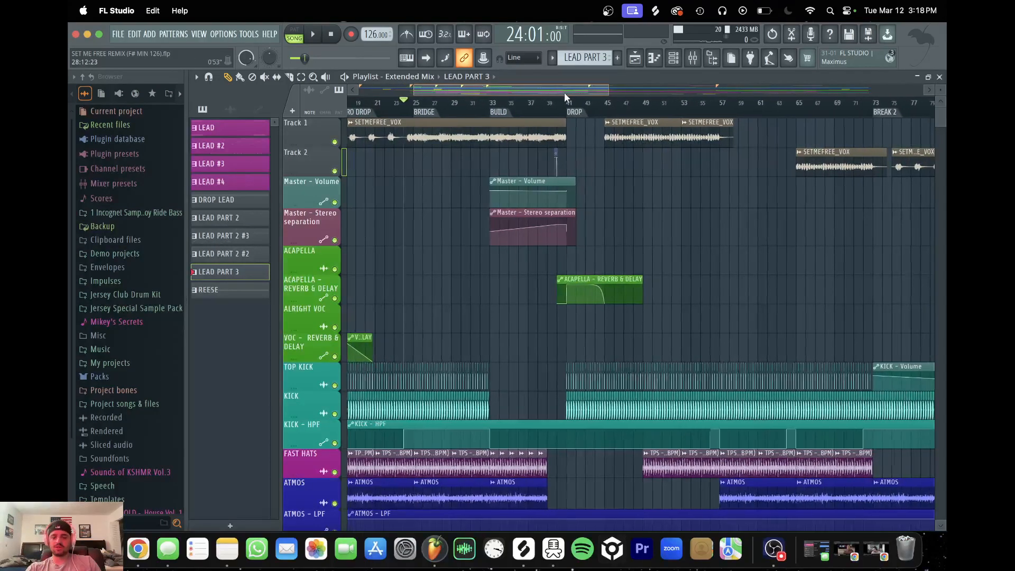
{"action": "scroll", "coordinate": [474, 282], "scroll_direction": "down", "scroll_amount": 5}
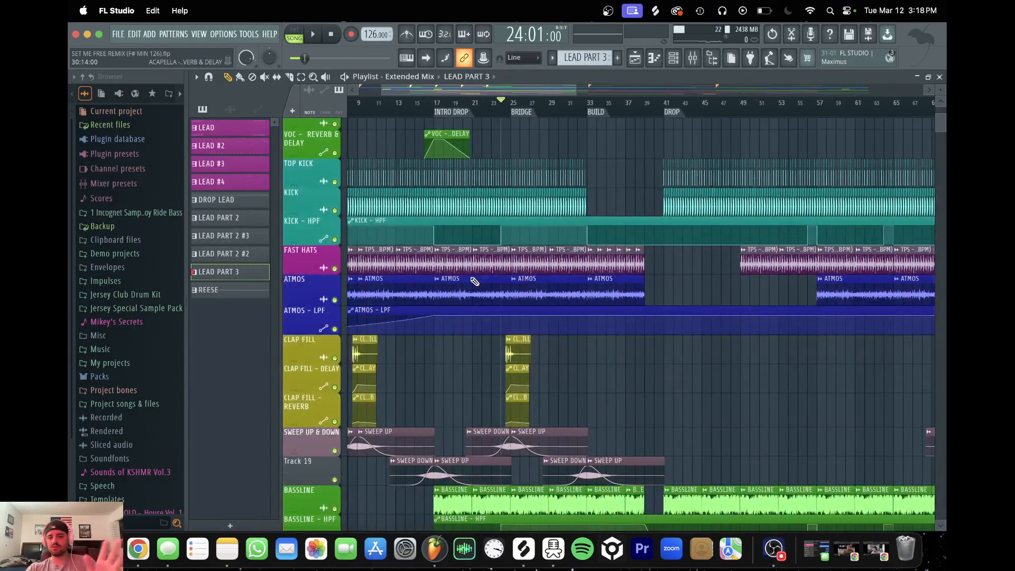
{"action": "scroll", "coordinate": [474, 281], "scroll_direction": "up", "scroll_amount": 5}
{"action": "scroll", "coordinate": [474, 281], "scroll_direction": "right", "scroll_amount": 8}
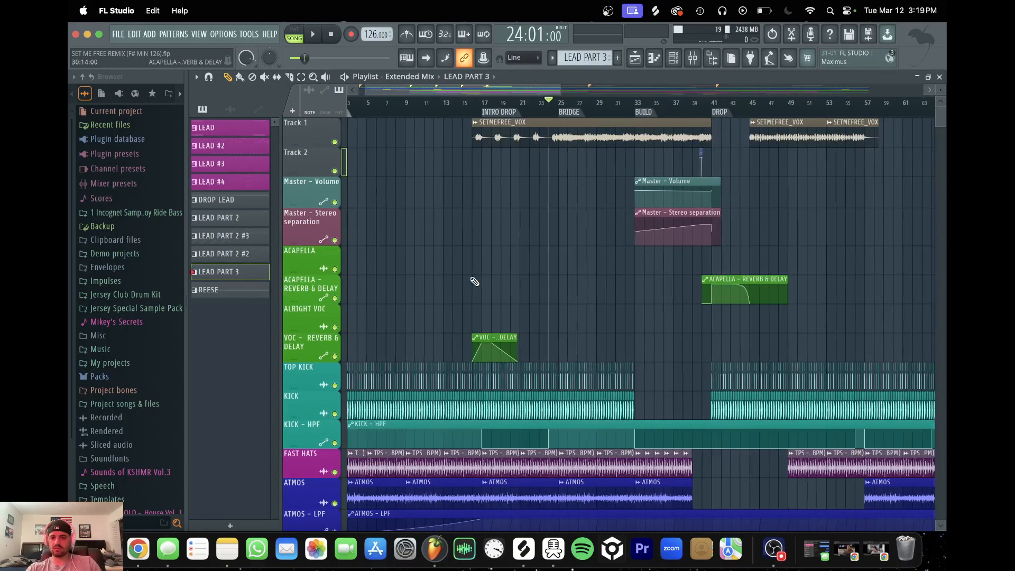
{"action": "scroll", "coordinate": [475, 281], "scroll_direction": "left", "scroll_amount": 9}
{"action": "scroll", "coordinate": [439, 296], "scroll_direction": "down", "scroll_amount": 4}
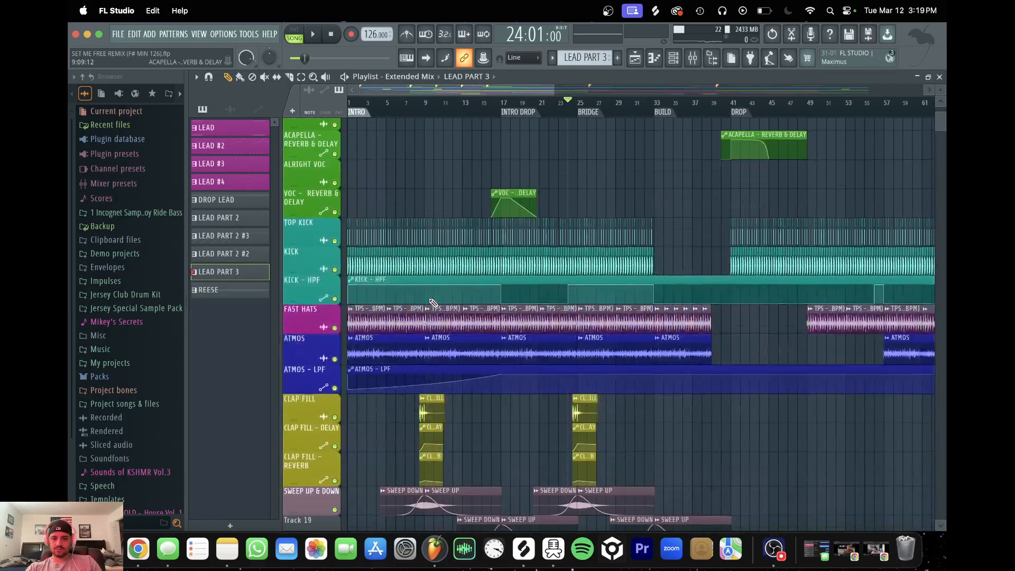
{"action": "left_click_drag", "start_coordinate": [550, 88], "coordinate": [353, 99]}
{"action": "right_click", "coordinate": [335, 269]}
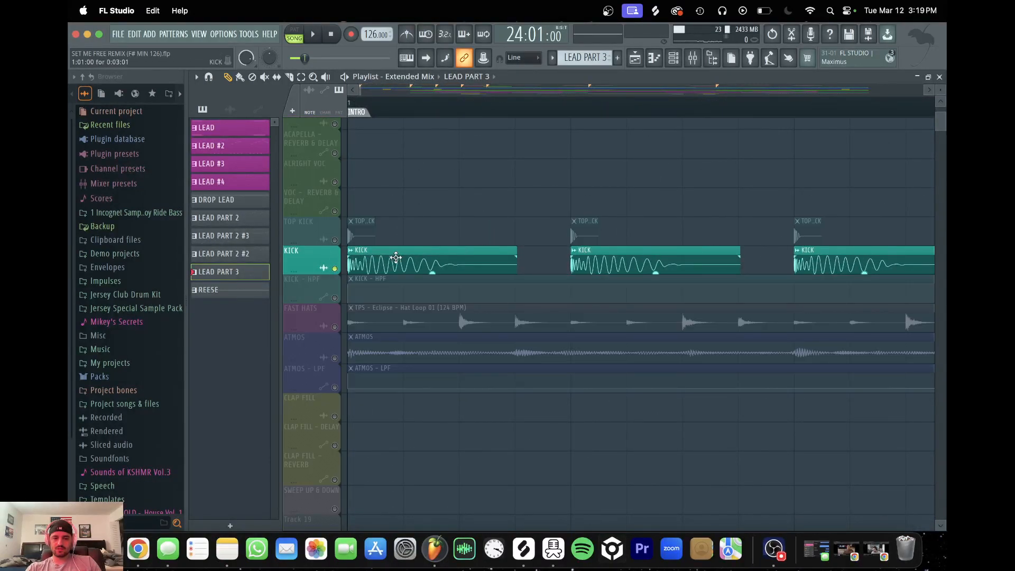
{"action": "double_click", "coordinate": [401, 257]}
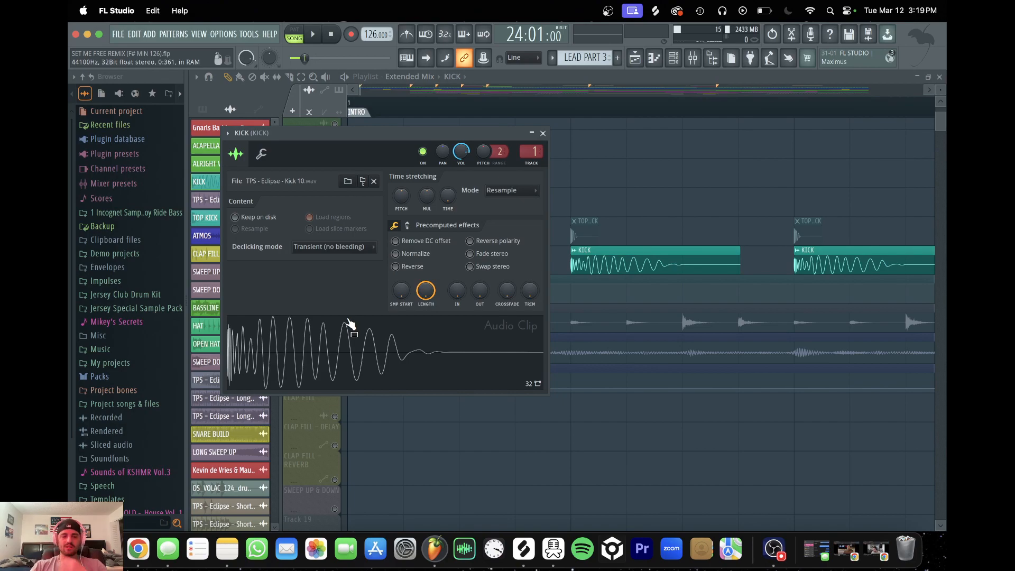
{"action": "left_click", "coordinate": [543, 133]}
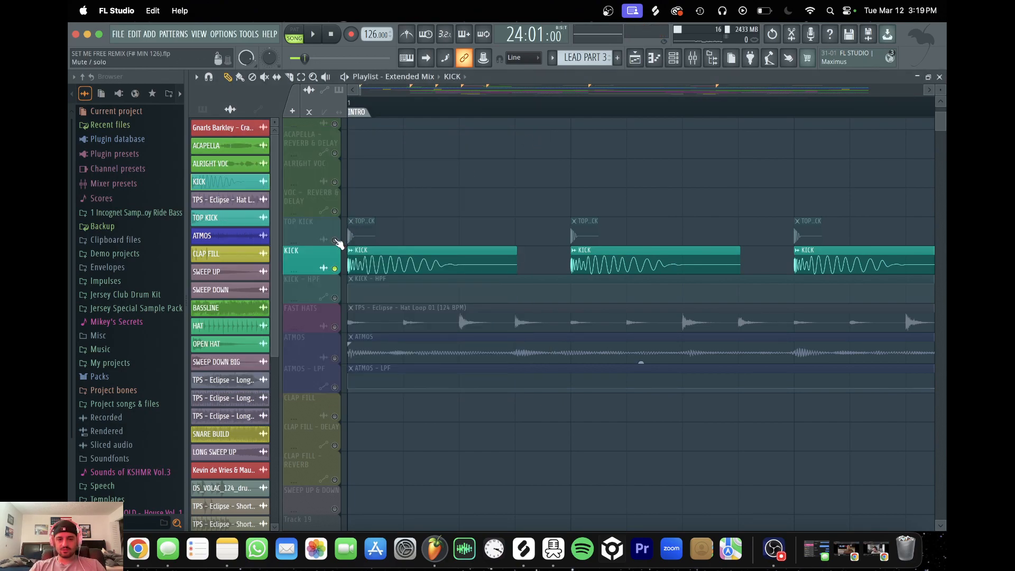
Unmute TOP KICK alongside the soloed kick, play both layers briefly, and restore all tracks
{"action": "left_click", "coordinate": [335, 241]}
{"action": "key", "text": "space"}
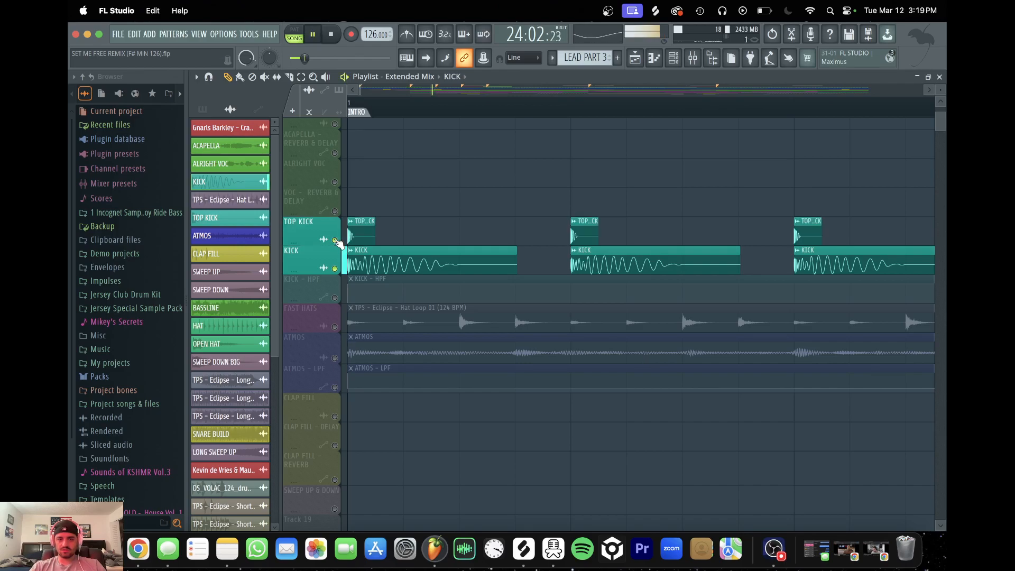
{"action": "key", "text": "space"}
{"action": "right_click", "coordinate": [335, 240]}
{"action": "right_click", "coordinate": [335, 240]}
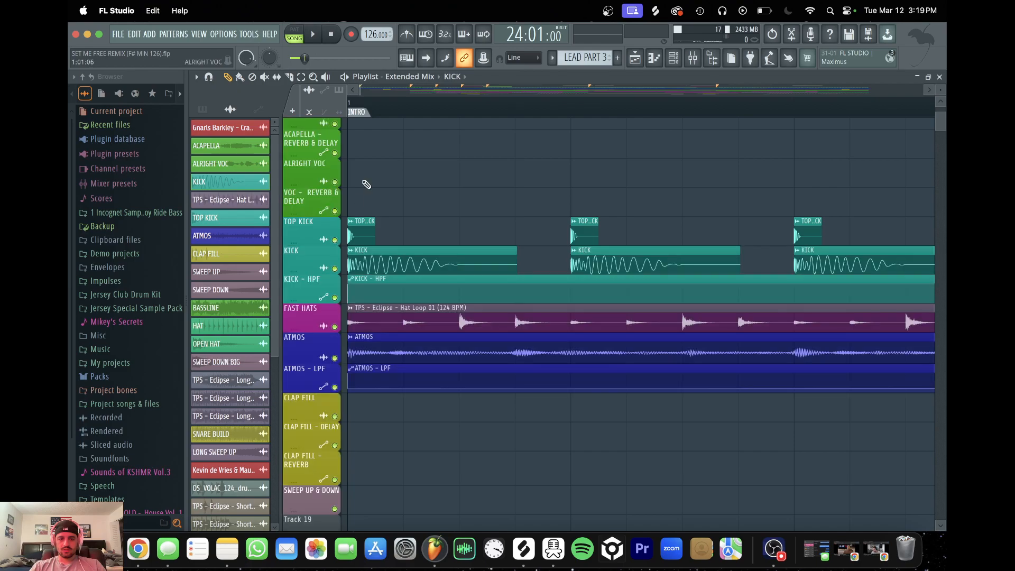
Solo the FAST HATS track and play its hat loop briefly
{"action": "left_click_drag", "start_coordinate": [362, 89], "coordinate": [370, 90]}
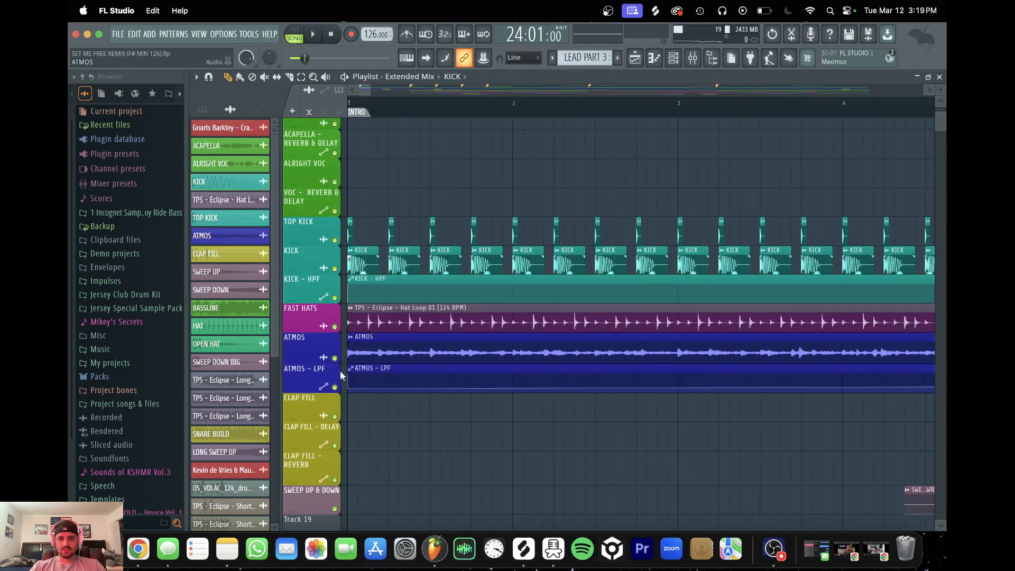
{"action": "right_click", "coordinate": [335, 327]}
{"action": "key", "text": "space"}
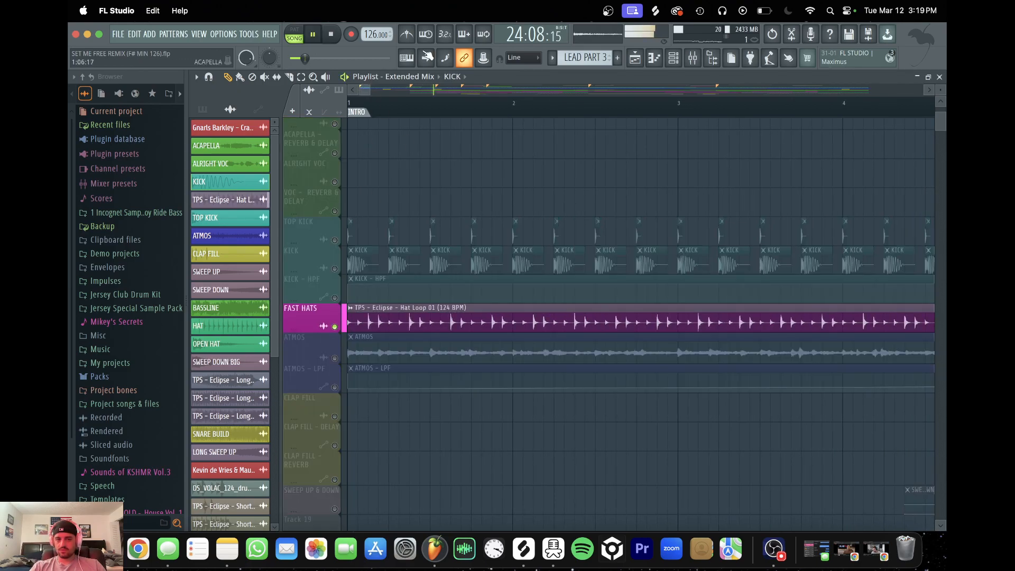
{"action": "key", "text": "space"}
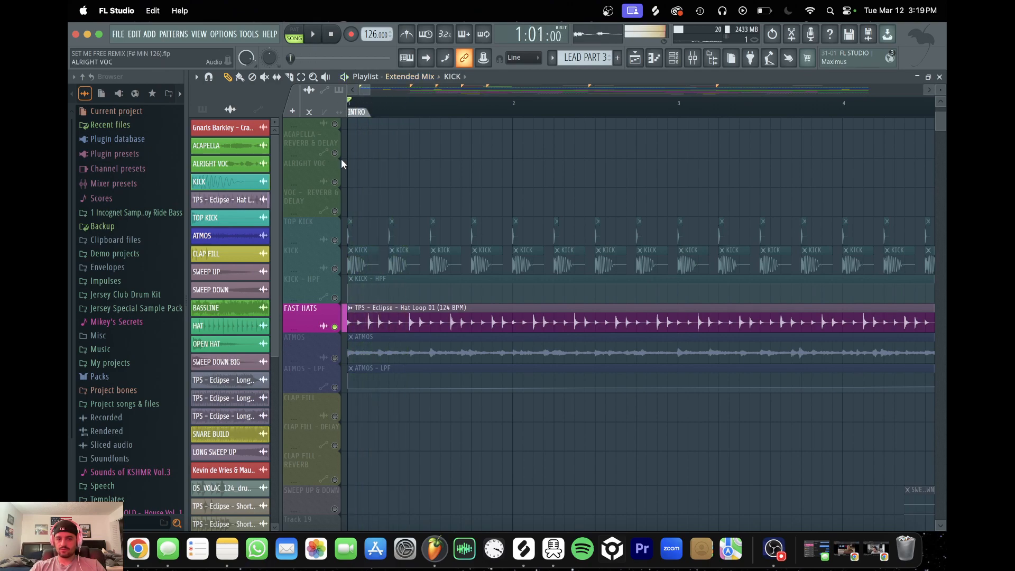
Solo the ATMOS track, play it from bar 1 while viewing its clip's pitch setting, and restore all tracks
{"action": "right_click", "coordinate": [335, 359]}
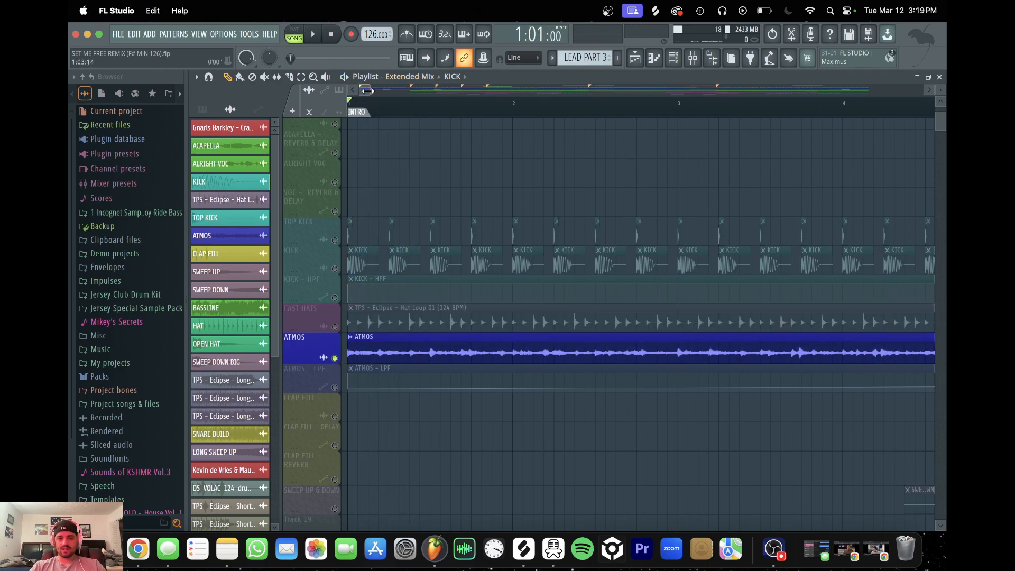
{"action": "left_click_drag", "start_coordinate": [366, 90], "coordinate": [411, 91]}
{"action": "key", "text": "space"}
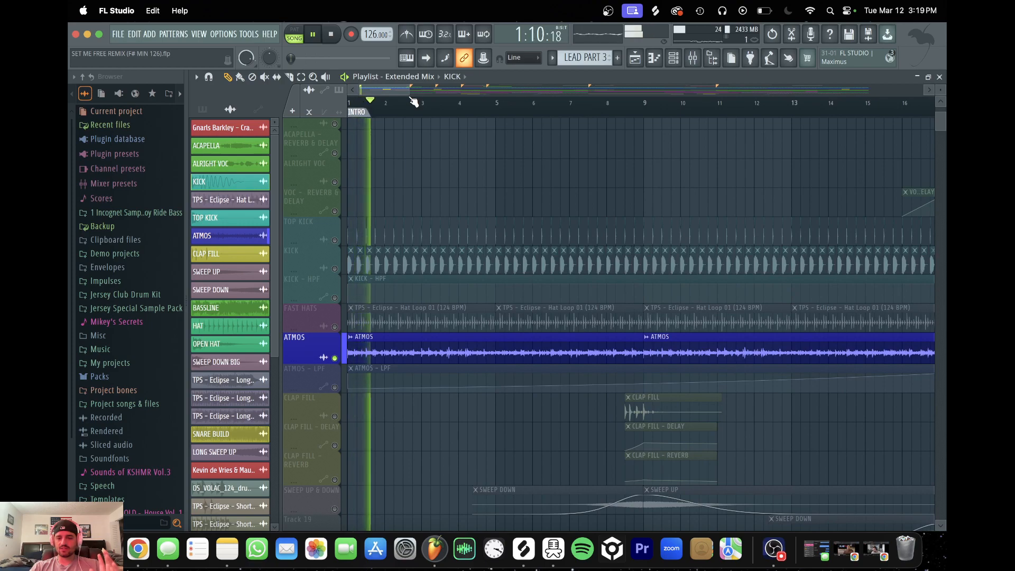
{"action": "double_click", "coordinate": [467, 354]}
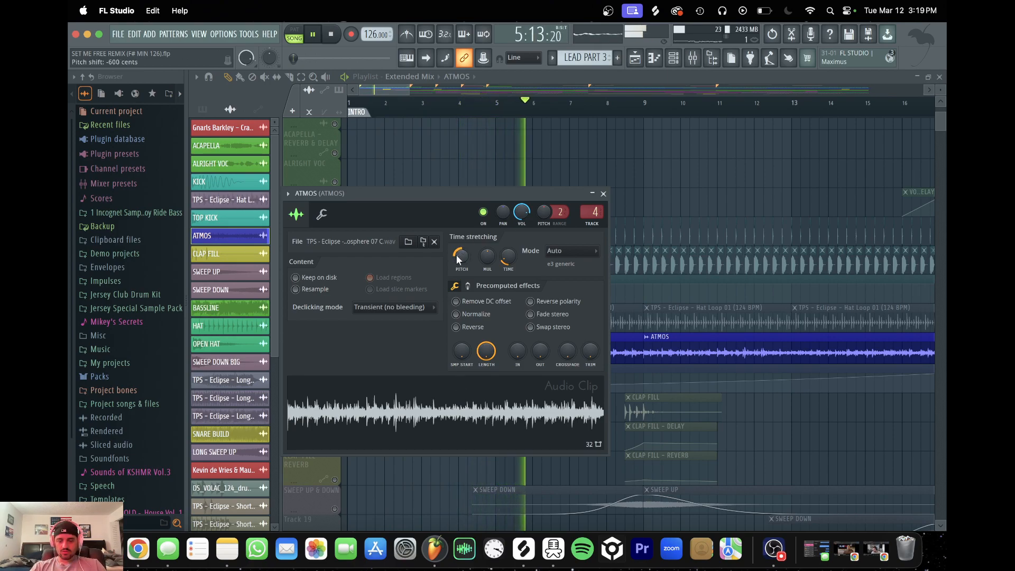
{"action": "left_click", "coordinate": [603, 194]}
{"action": "key", "text": "space"}
{"action": "left_click", "coordinate": [335, 359], "text": "ctrl"}
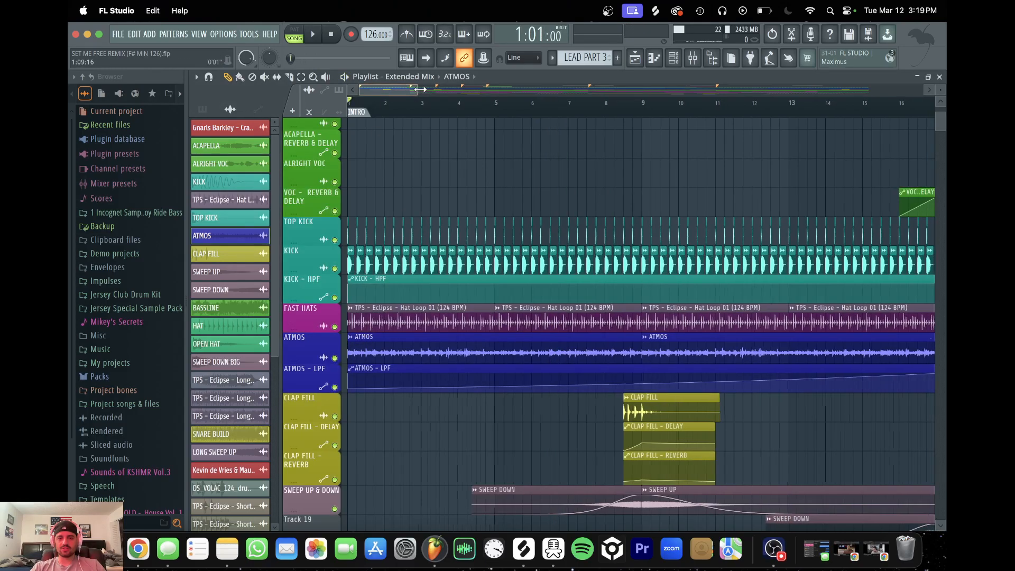
Examine the arrangement from the intro through the bridge, including the clap fills, sweeps, bassline, lead and vocal tracks
{"action": "left_click_drag", "start_coordinate": [409, 90], "coordinate": [423, 89]}
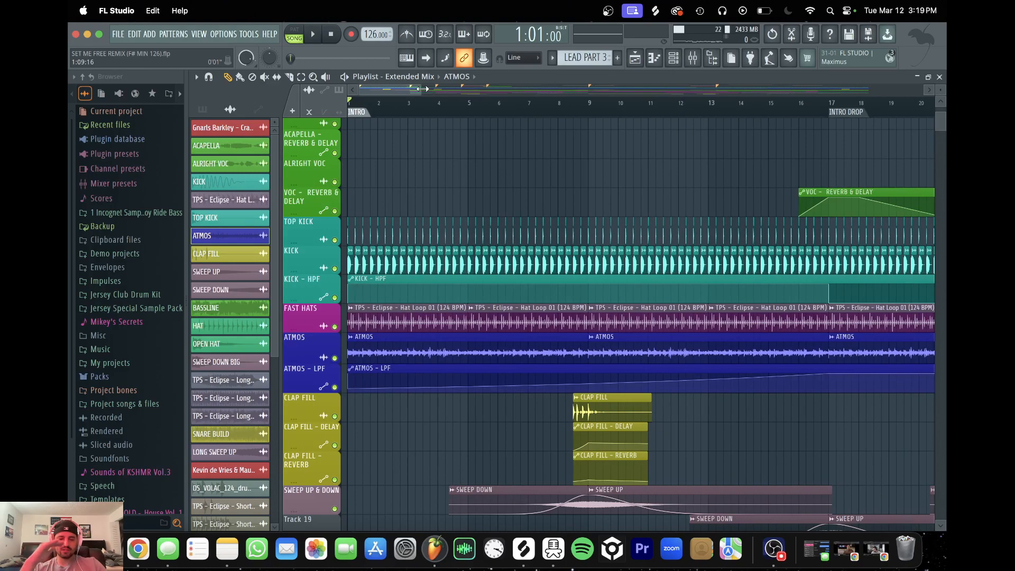
{"action": "scroll", "coordinate": [466, 268], "scroll_direction": "down", "scroll_amount": 3}
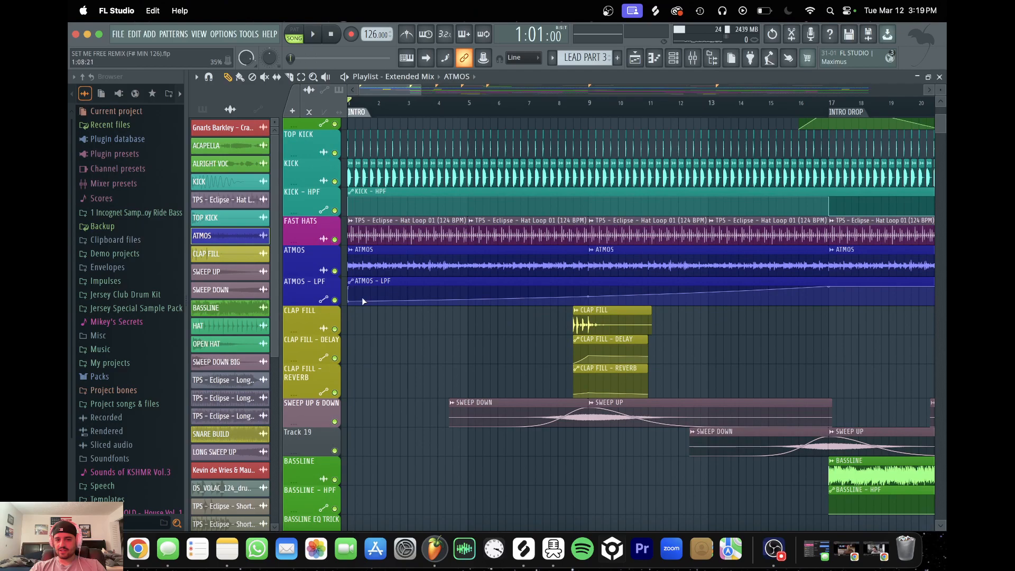
{"action": "scroll", "coordinate": [571, 299], "scroll_direction": "down", "scroll_amount": 7}
{"action": "scroll", "coordinate": [571, 299], "scroll_direction": "right", "scroll_amount": 3}
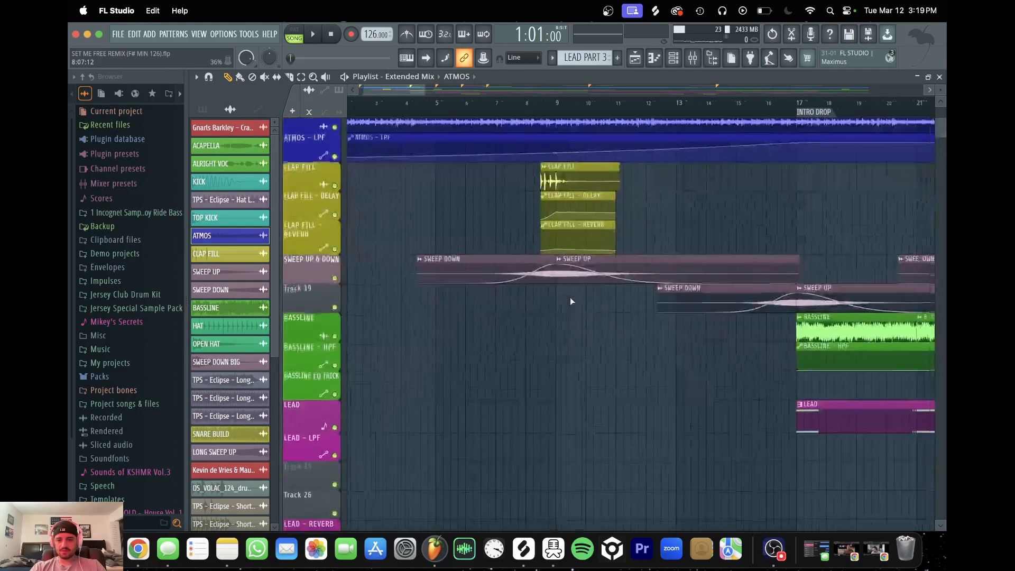
{"action": "scroll", "coordinate": [571, 301], "scroll_direction": "right", "scroll_amount": 2}
{"action": "scroll", "coordinate": [571, 301], "scroll_direction": "up", "scroll_amount": 1}
{"action": "left_click_drag", "start_coordinate": [430, 92], "coordinate": [452, 95]}
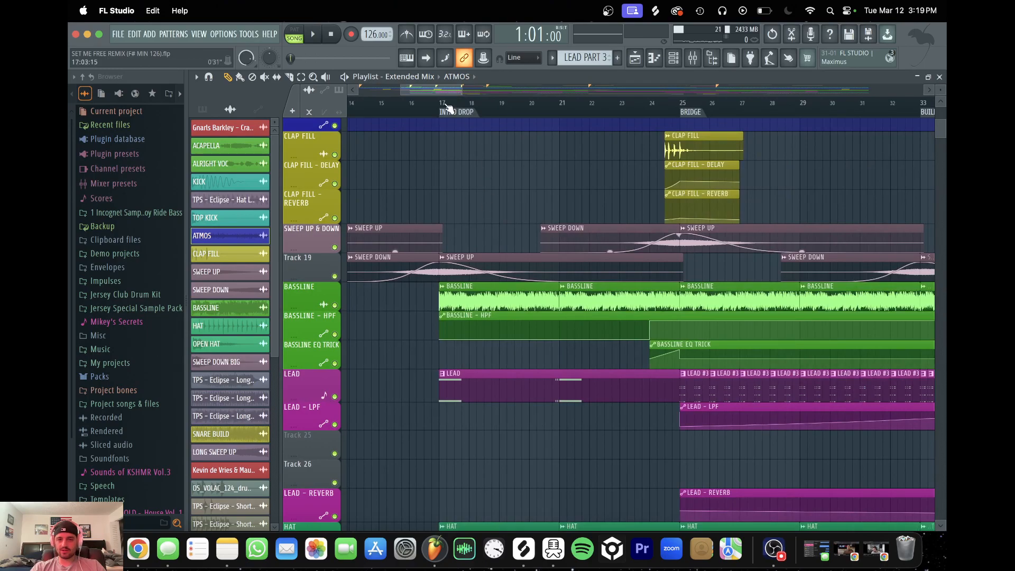
{"action": "scroll", "coordinate": [450, 155], "scroll_direction": "up", "scroll_amount": 10}
{"action": "scroll", "coordinate": [451, 155], "scroll_direction": "left", "scroll_amount": 1}
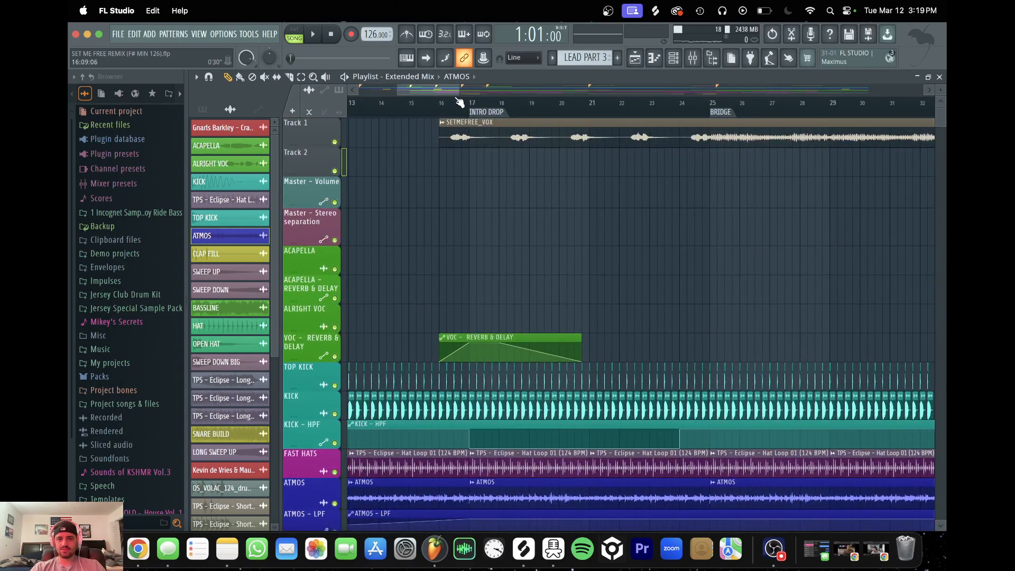
{"action": "left_click_drag", "start_coordinate": [460, 90], "coordinate": [480, 90]}
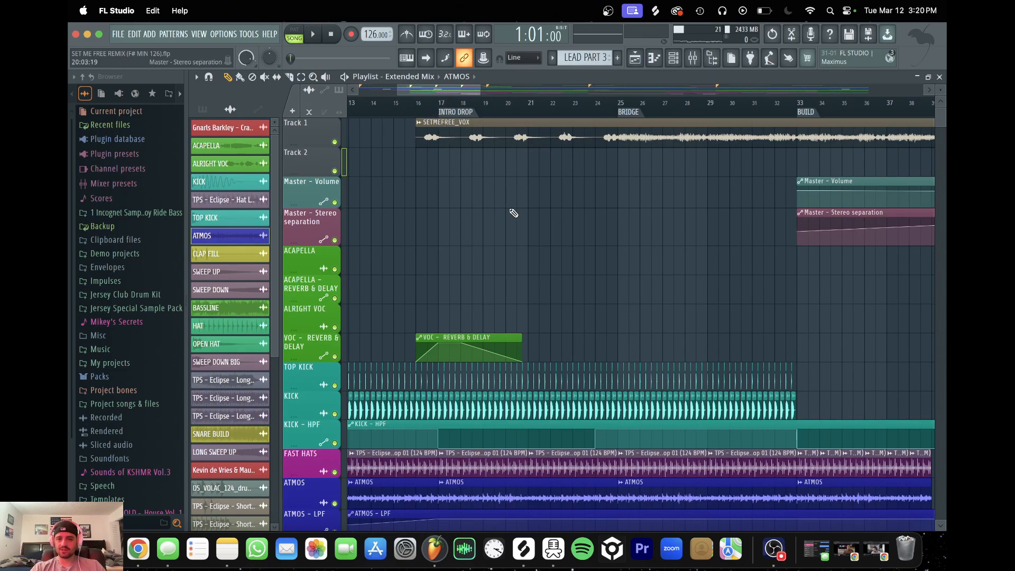
Place the playhead at the intro drop on bar 17 and solo BASSLINE together with its BASSLINE - HPF automation
{"action": "scroll", "coordinate": [511, 214], "scroll_direction": "down", "scroll_amount": 10}
{"action": "left_click_drag", "start_coordinate": [479, 88], "coordinate": [461, 90]}
{"action": "left_click", "coordinate": [439, 105]}
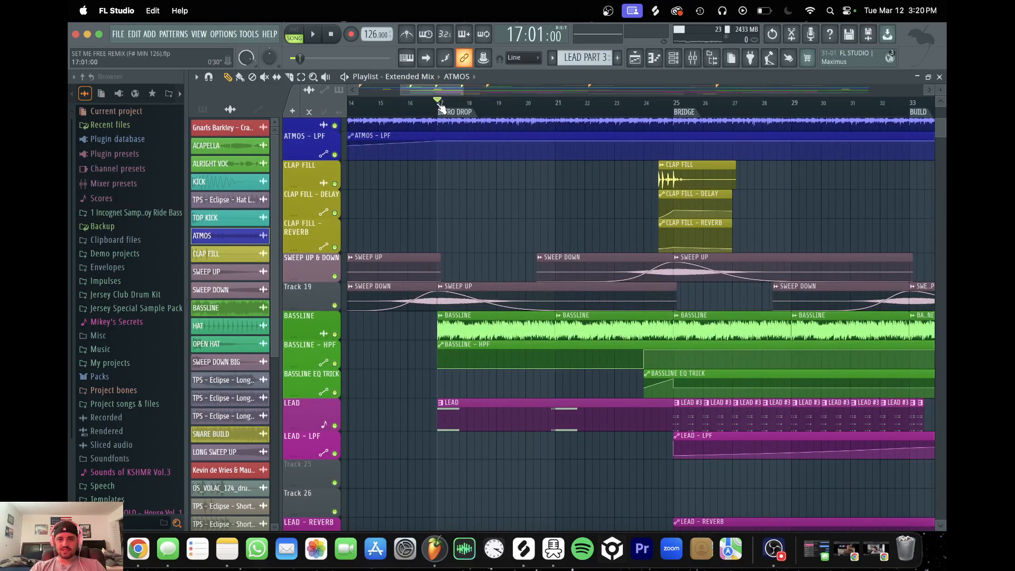
{"action": "right_click", "coordinate": [335, 334]}
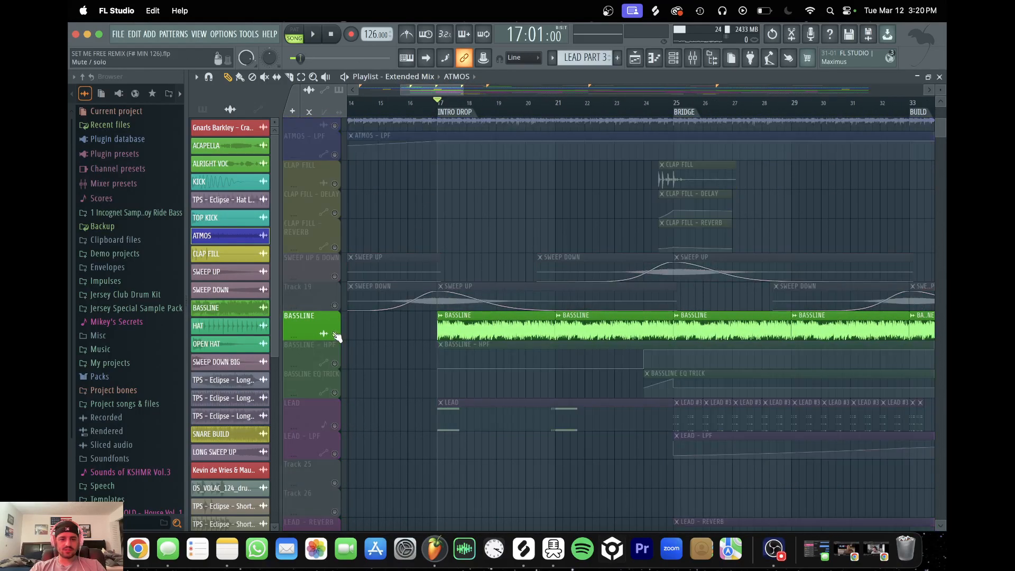
{"action": "left_click", "coordinate": [335, 364]}
Find the TPS - Eclipse - Sample Pack folder in the browser and expand it to show its subfolders
{"action": "scroll", "coordinate": [121, 434], "scroll_direction": "down", "scroll_amount": 3}
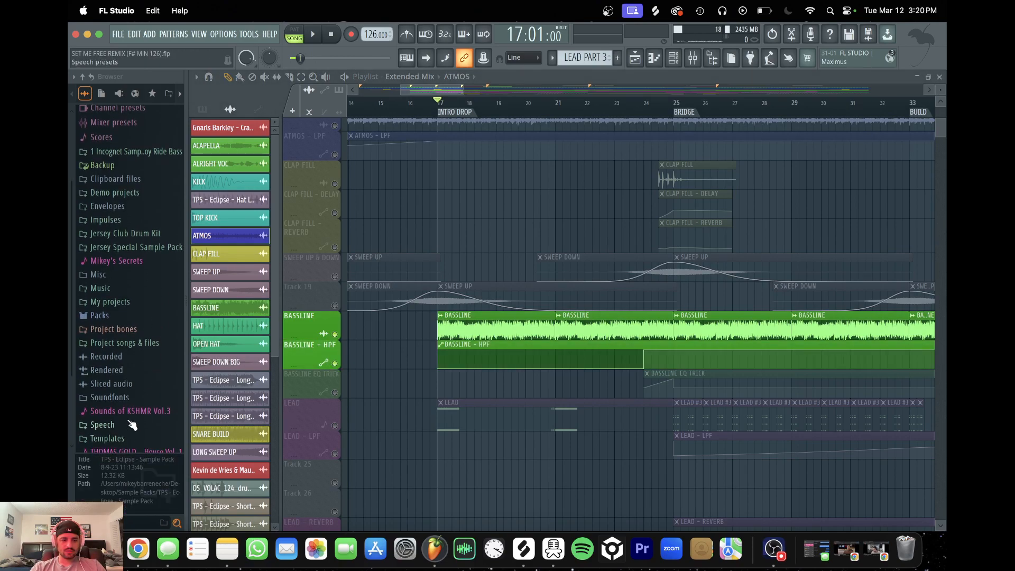
{"action": "scroll", "coordinate": [119, 439], "scroll_direction": "down", "scroll_amount": 3}
{"action": "scroll", "coordinate": [118, 424], "scroll_direction": "up", "scroll_amount": 3}
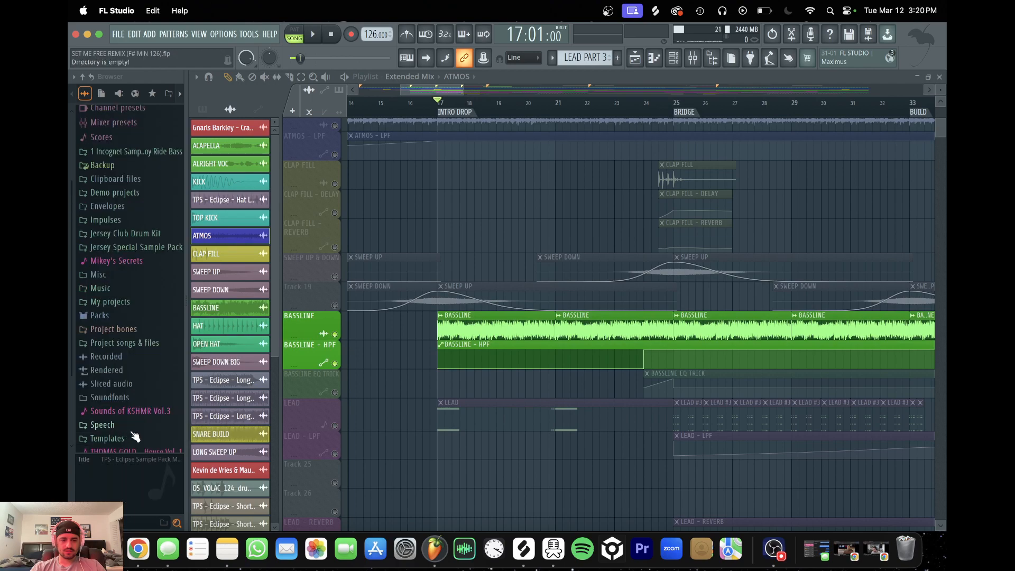
{"action": "scroll", "coordinate": [135, 436], "scroll_direction": "down", "scroll_amount": 2}
{"action": "left_click", "coordinate": [129, 429]}
{"action": "scroll", "coordinate": [132, 427], "scroll_direction": "down", "scroll_amount": 1}
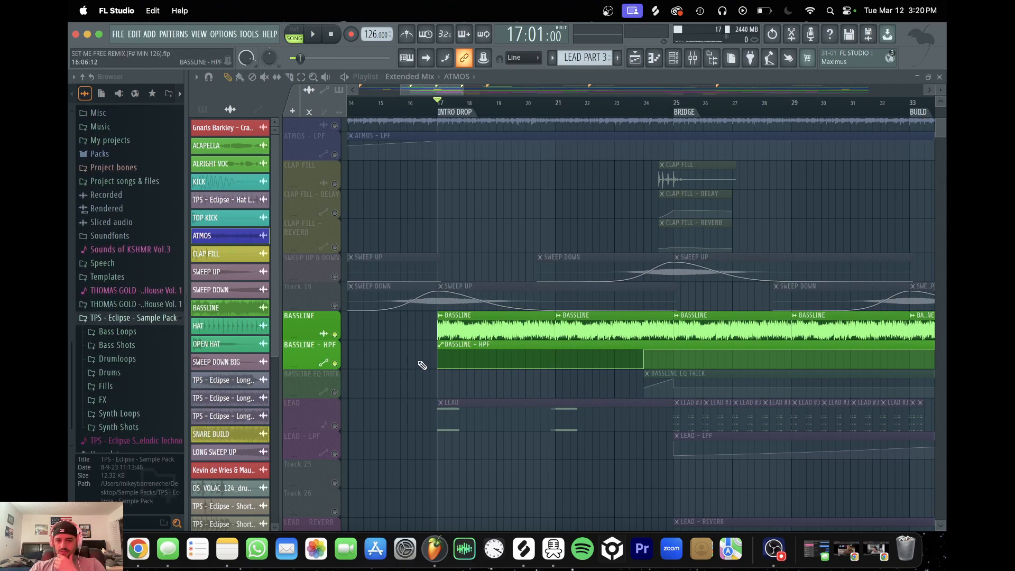
View the sample settings of the BASSLINE clip at bar 17, close them and unsolo the track to restore all tracks
{"action": "double_click", "coordinate": [451, 333]}
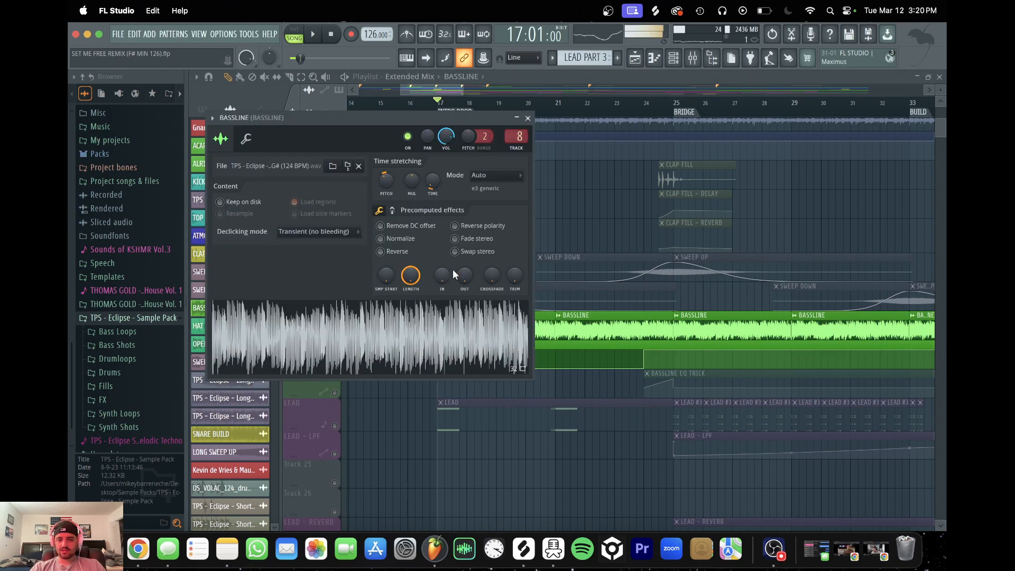
{"action": "left_click", "coordinate": [528, 118]}
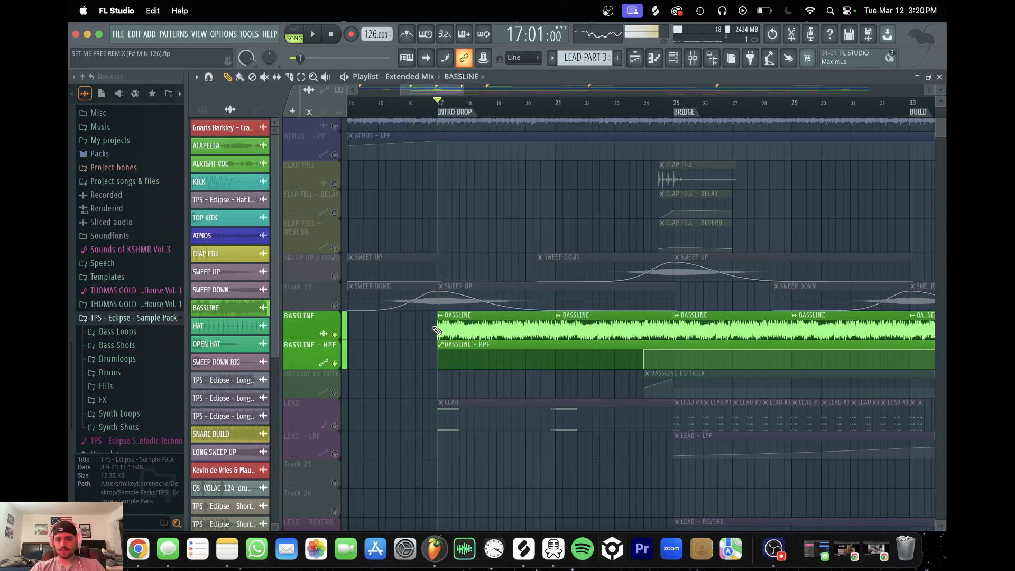
{"action": "right_click", "coordinate": [335, 334]}
{"action": "right_click", "coordinate": [335, 334]}
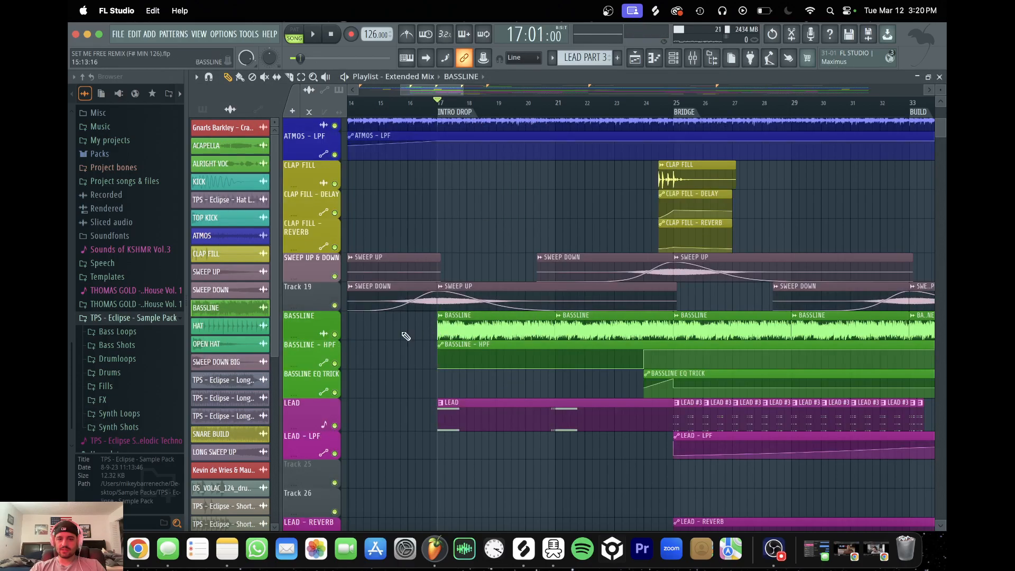
Solo the LEAD track and play it briefly from bar 105, where the LEAD #4 pattern begins before DROP 2
{"action": "scroll", "coordinate": [578, 331], "scroll_direction": "down", "scroll_amount": 2}
{"action": "scroll", "coordinate": [366, 370], "scroll_direction": "down", "scroll_amount": 2}
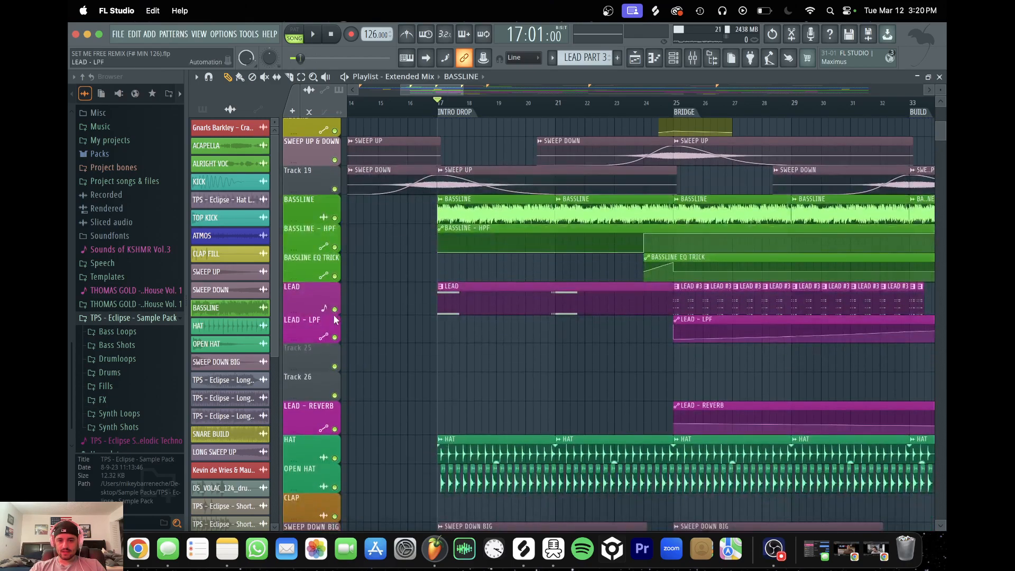
{"action": "right_click", "coordinate": [335, 309]}
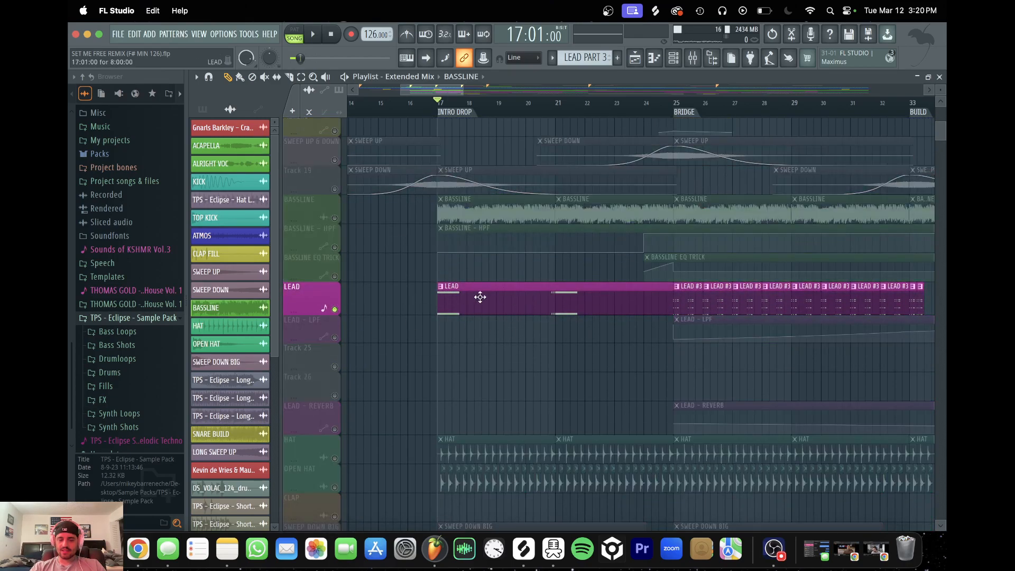
{"action": "left_click_drag", "start_coordinate": [461, 86], "coordinate": [671, 108]}
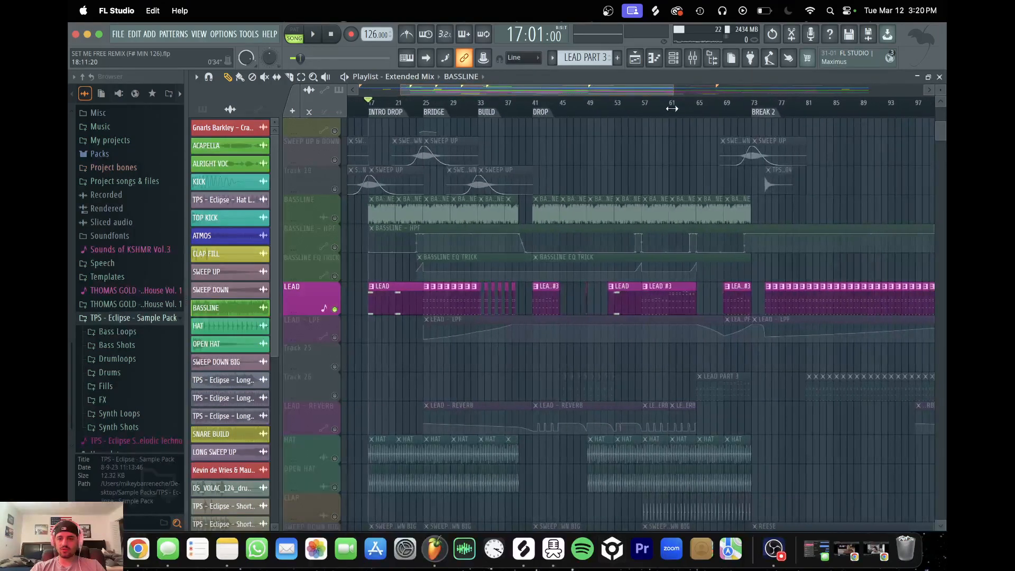
{"action": "left_click", "coordinate": [638, 107]}
{"action": "left_click", "coordinate": [646, 107]}
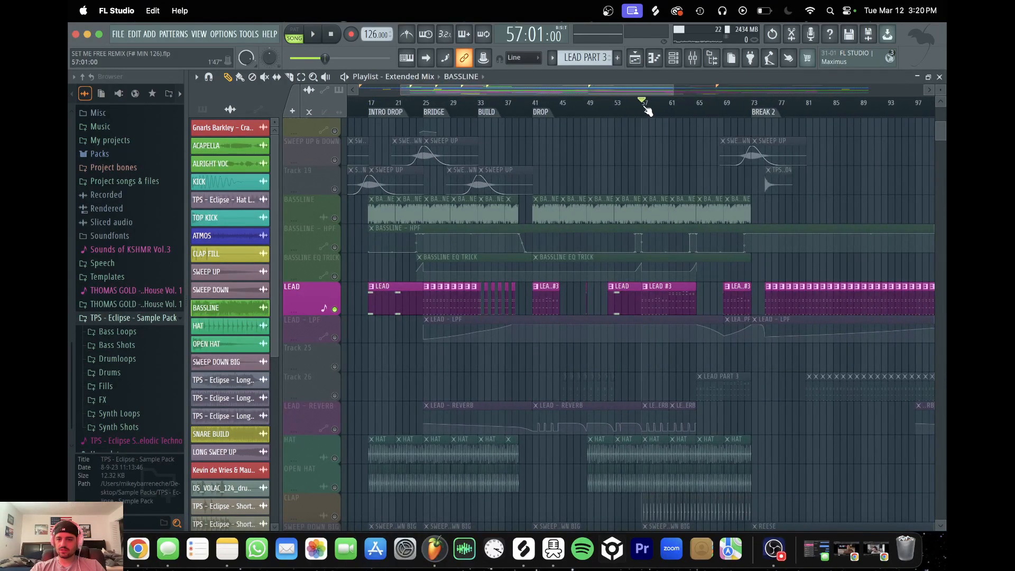
{"action": "scroll", "coordinate": [648, 110], "scroll_direction": "right", "scroll_amount": 7}
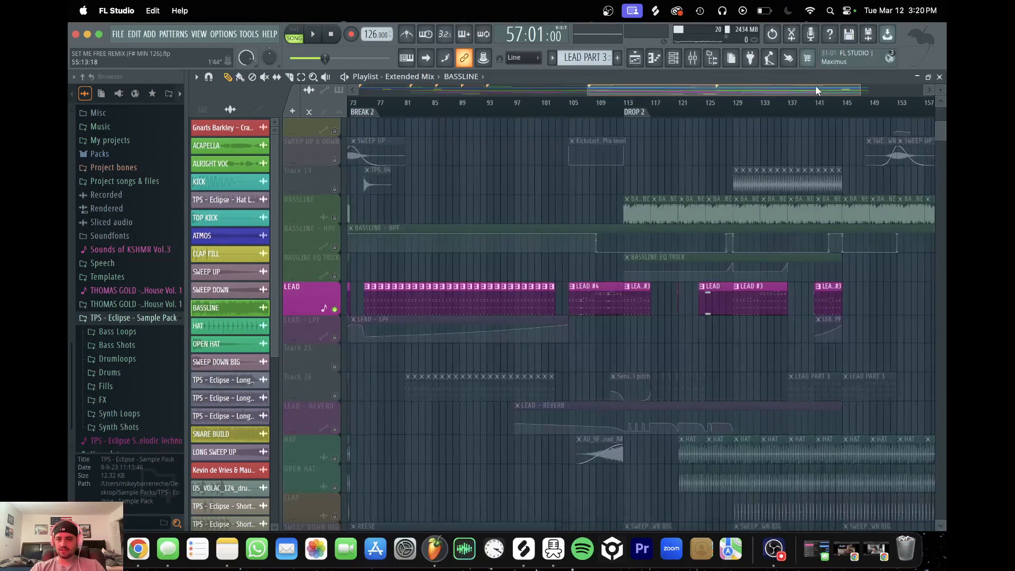
{"action": "scroll", "coordinate": [630, 106], "scroll_direction": "left", "scroll_amount": 1}
{"action": "left_click", "coordinate": [612, 106]}
{"action": "key", "text": "space"}
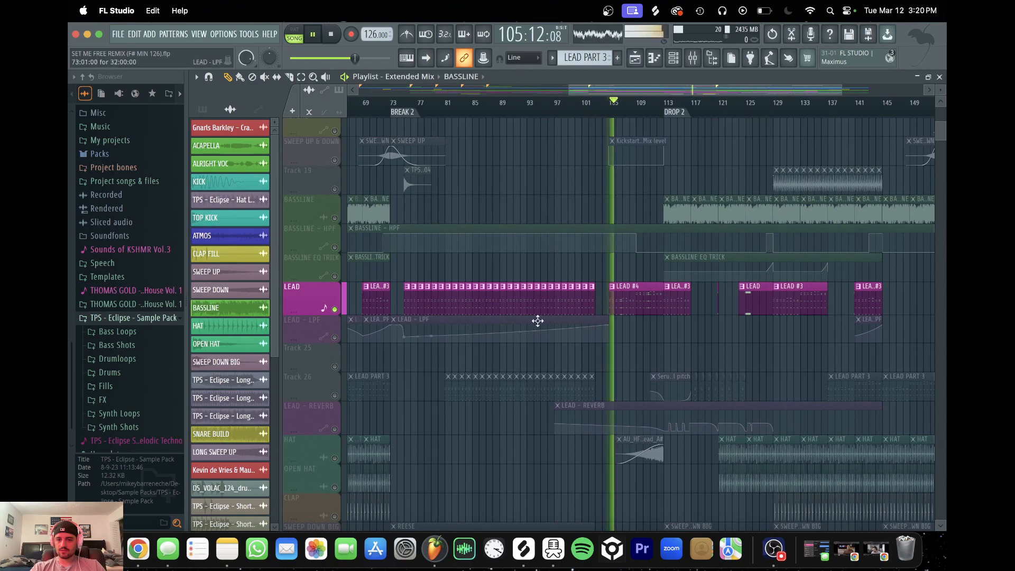
{"action": "key", "text": "space"}
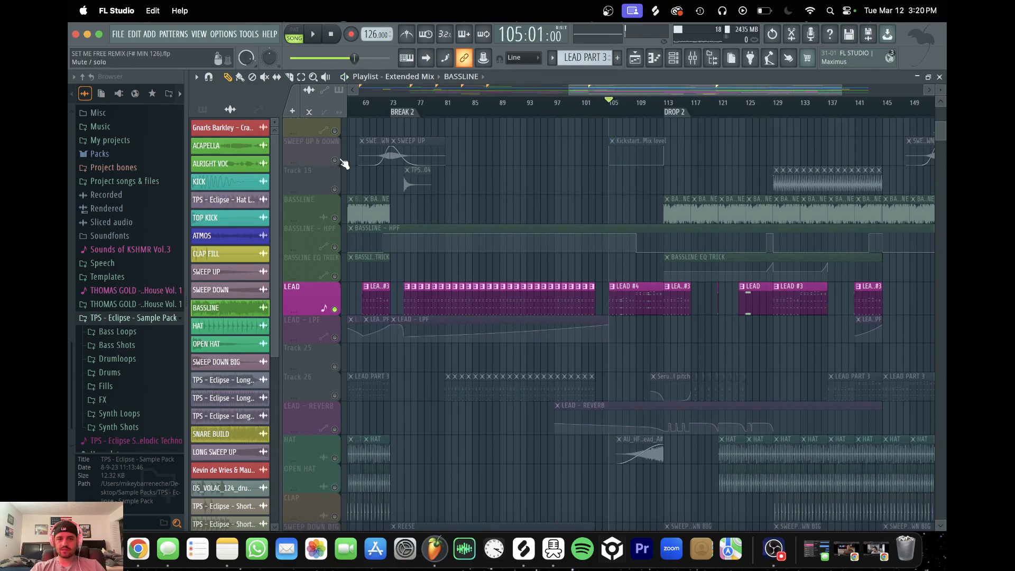
Play the LEAD #4 pattern from bar 105 and examine its notes in the piano roll, then stop playback
{"action": "key", "text": "space"}
{"action": "double_click", "coordinate": [629, 297]}
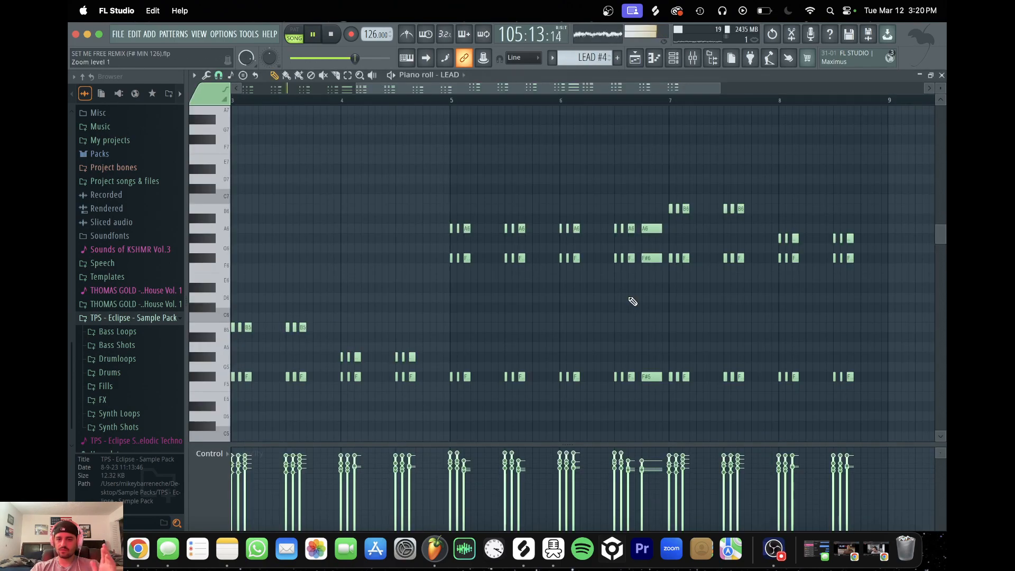
{"action": "scroll", "coordinate": [435, 264], "scroll_direction": "left", "scroll_amount": 5}
{"action": "scroll", "coordinate": [435, 264], "scroll_direction": "up", "scroll_amount": 1}
{"action": "scroll", "coordinate": [435, 263], "scroll_direction": "down", "scroll_amount": 8}
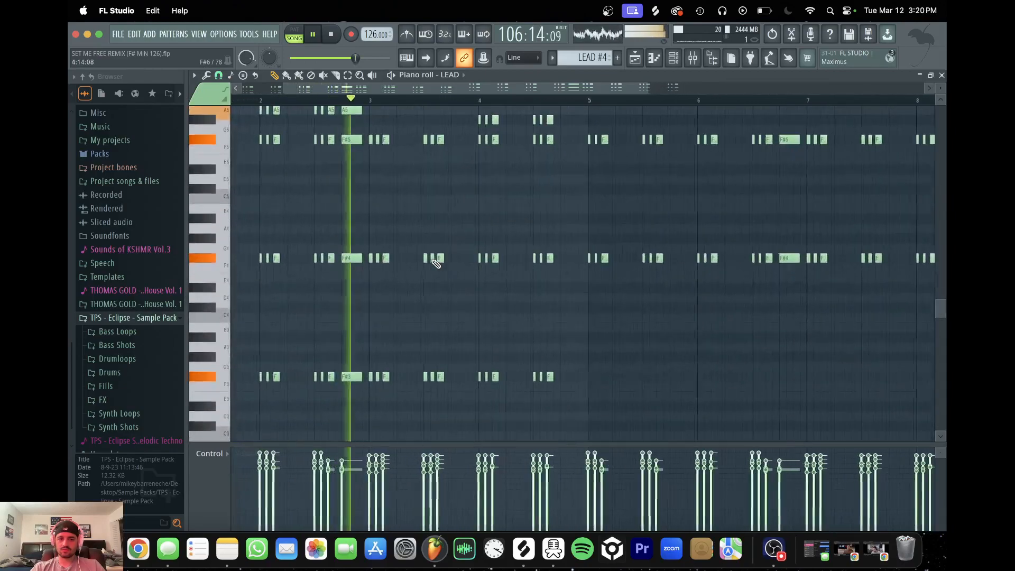
{"action": "scroll", "coordinate": [435, 264], "scroll_direction": "left", "scroll_amount": 3}
{"action": "scroll", "coordinate": [435, 264], "scroll_direction": "up", "scroll_amount": 3}
{"action": "scroll", "coordinate": [306, 169], "scroll_direction": "left", "scroll_amount": 2}
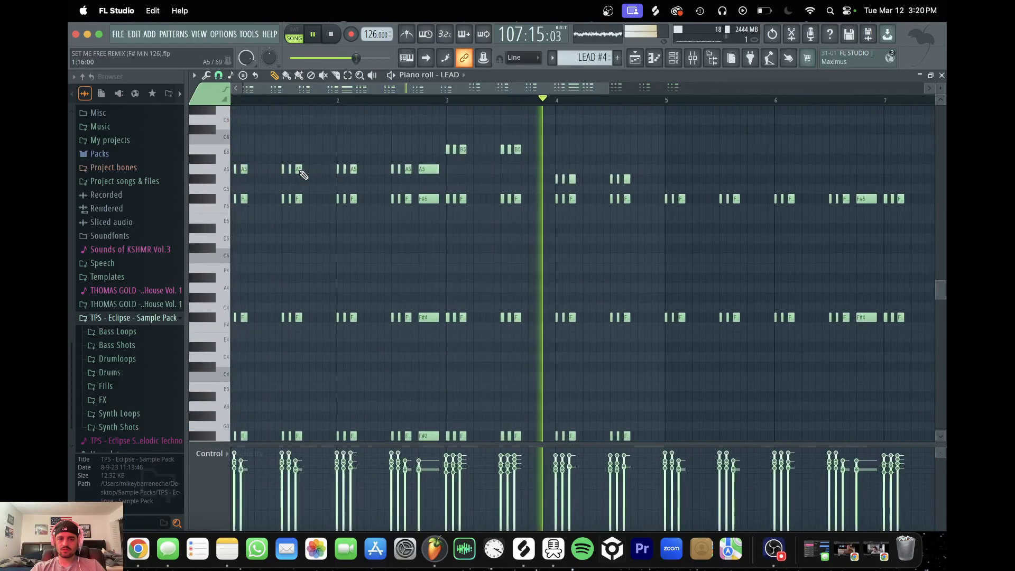
{"action": "left_click_drag", "start_coordinate": [608, 89], "coordinate": [642, 90]}
{"action": "key", "text": "space"}
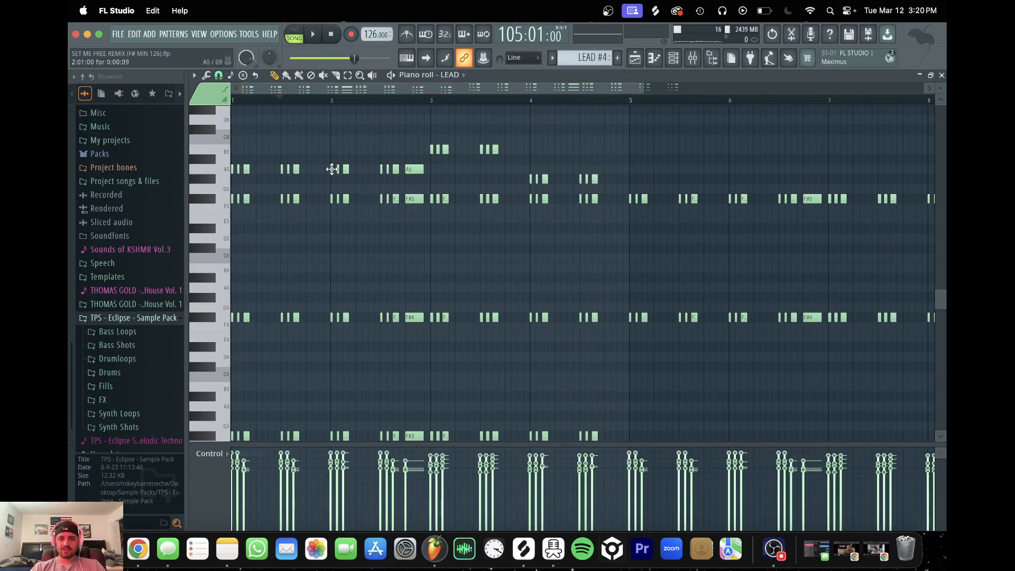
{"action": "scroll", "coordinate": [332, 168], "scroll_direction": "down", "scroll_amount": 4}
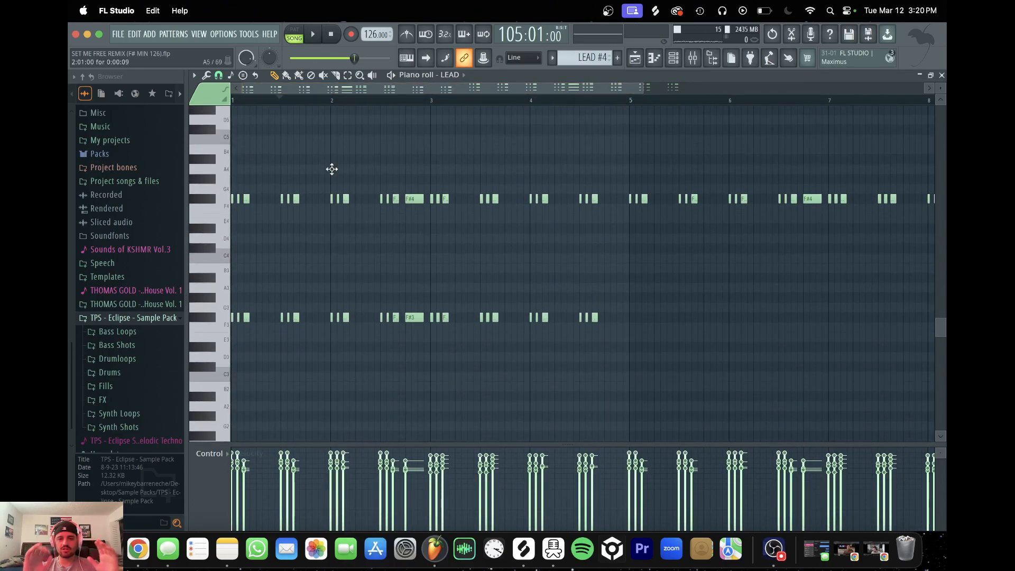
{"action": "scroll", "coordinate": [330, 168], "scroll_direction": "up", "scroll_amount": 3}
Expand the Synth Loops folder of the sample pack and preview the Synth Loop 01 Amin (124 BPM) MIDI file
{"action": "scroll", "coordinate": [106, 442], "scroll_direction": "down", "scroll_amount": 1}
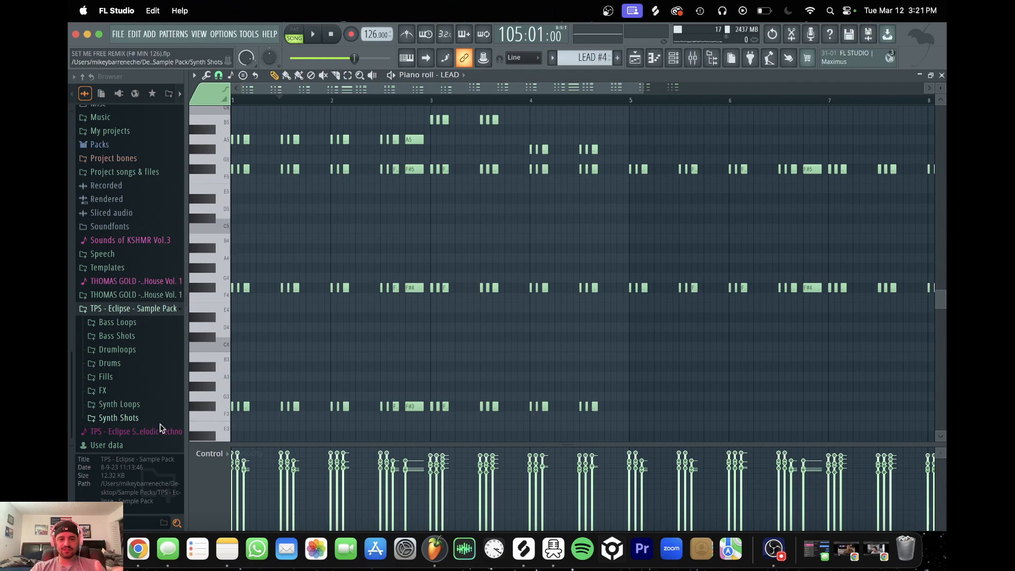
{"action": "left_click", "coordinate": [111, 403]}
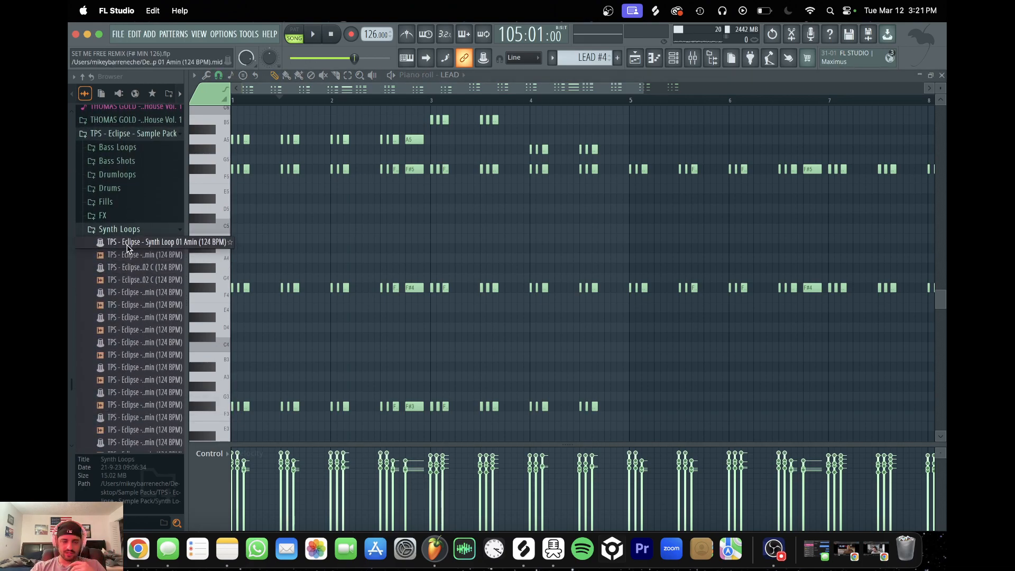
{"action": "left_click_drag", "start_coordinate": [125, 243], "coordinate": [138, 243]}
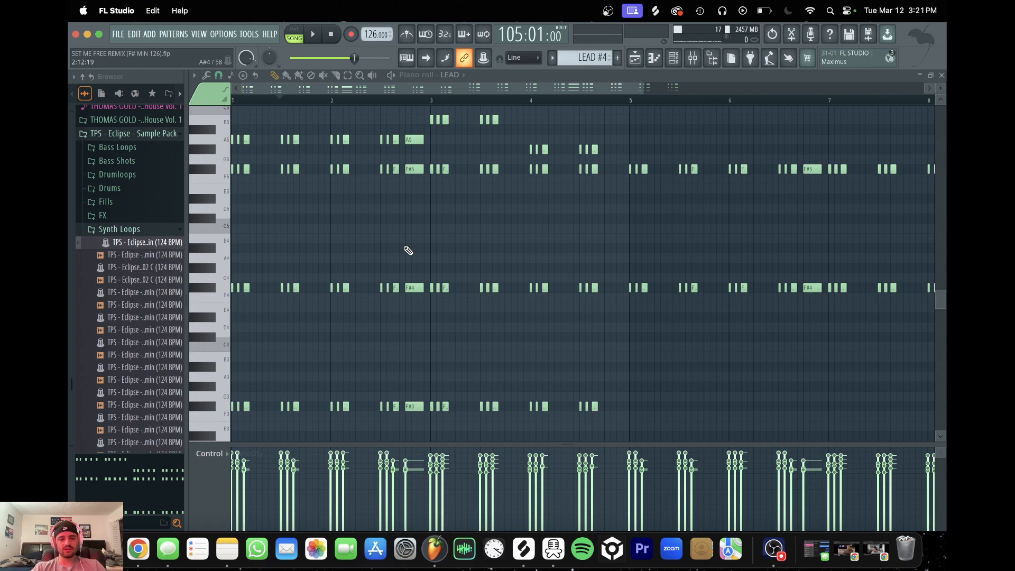
Examine how the LEAD #4 notes are layered across octaves from bar 1 to bar 8 of the pattern
{"action": "scroll", "coordinate": [306, 273], "scroll_direction": "up", "scroll_amount": 4}
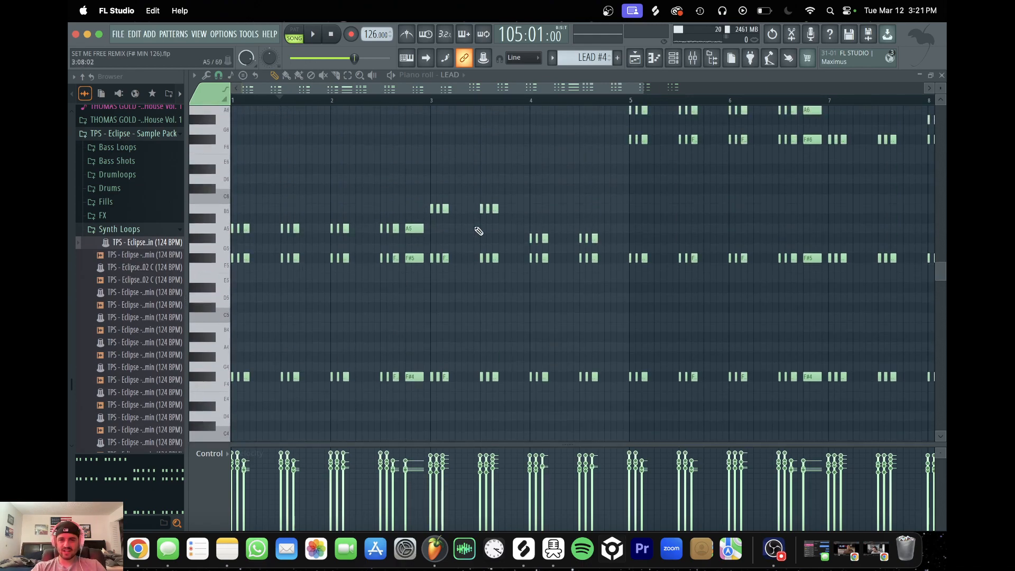
{"action": "scroll", "coordinate": [479, 228], "scroll_direction": "up", "scroll_amount": 3}
{"action": "scroll", "coordinate": [478, 239], "scroll_direction": "right", "scroll_amount": 1}
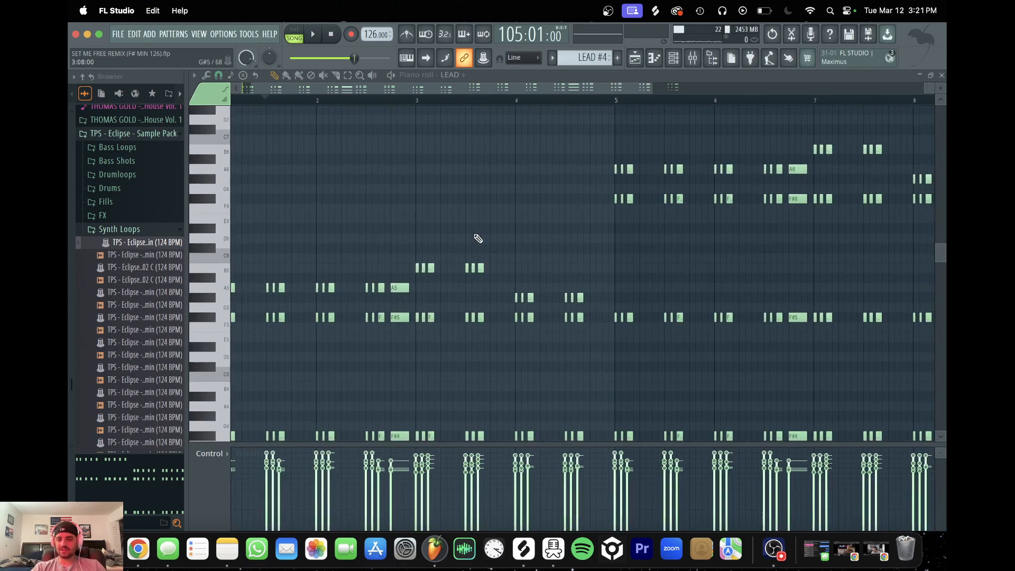
{"action": "scroll", "coordinate": [478, 239], "scroll_direction": "down", "scroll_amount": 4}
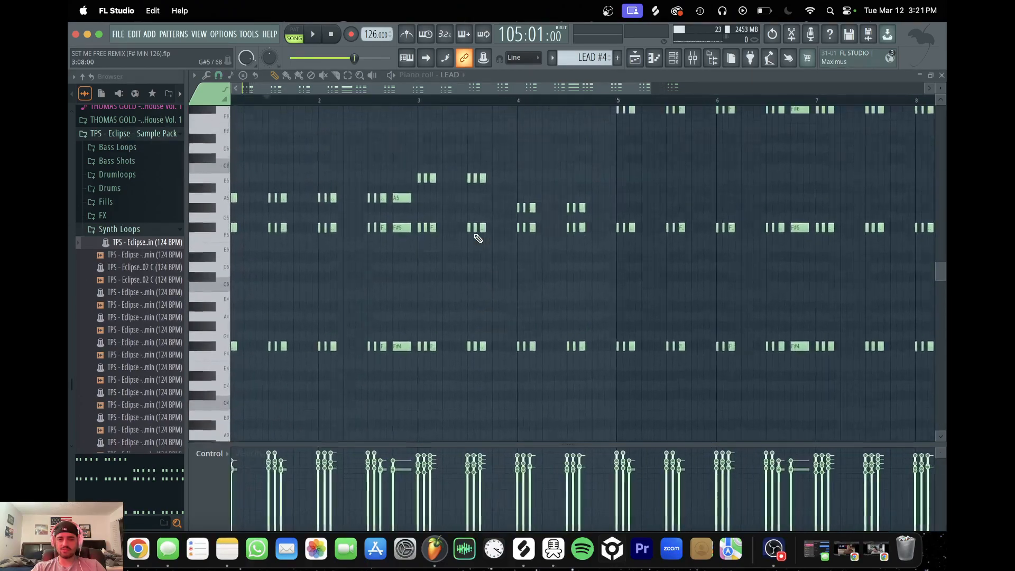
{"action": "scroll", "coordinate": [478, 238], "scroll_direction": "up", "scroll_amount": 3}
{"action": "scroll", "coordinate": [478, 239], "scroll_direction": "left", "scroll_amount": 1}
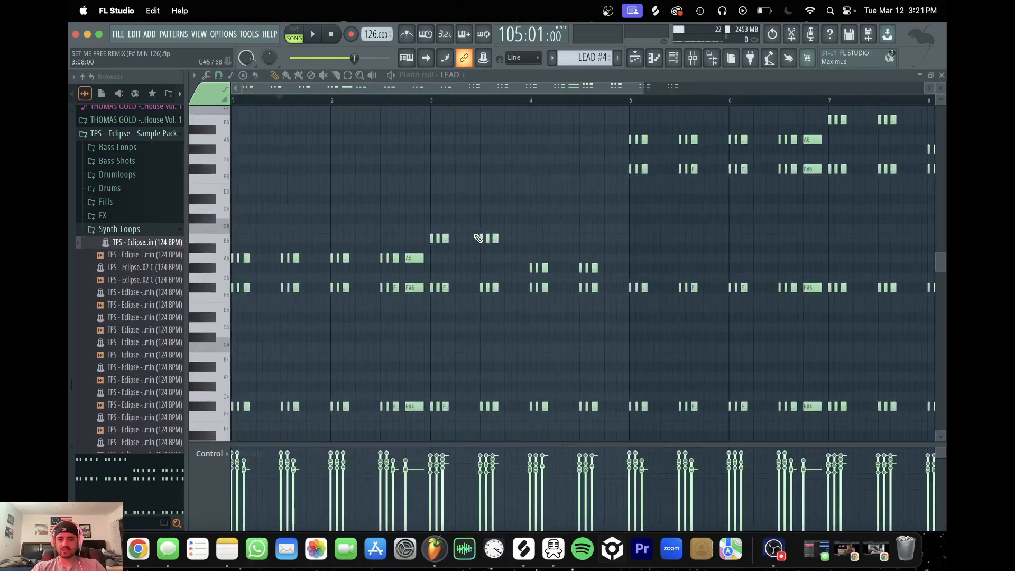
{"action": "left_click", "coordinate": [636, 59]}
{"action": "scroll", "coordinate": [566, 257], "scroll_direction": "down", "scroll_amount": 2}
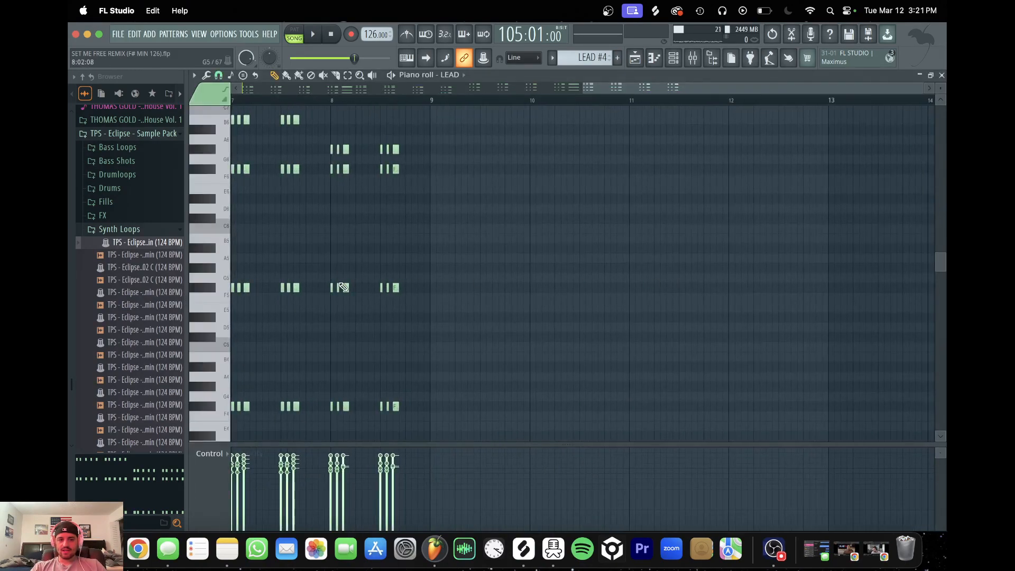
{"action": "scroll", "coordinate": [340, 286], "scroll_direction": "down", "scroll_amount": 2}
{"action": "scroll", "coordinate": [340, 286], "scroll_direction": "left", "scroll_amount": 4}
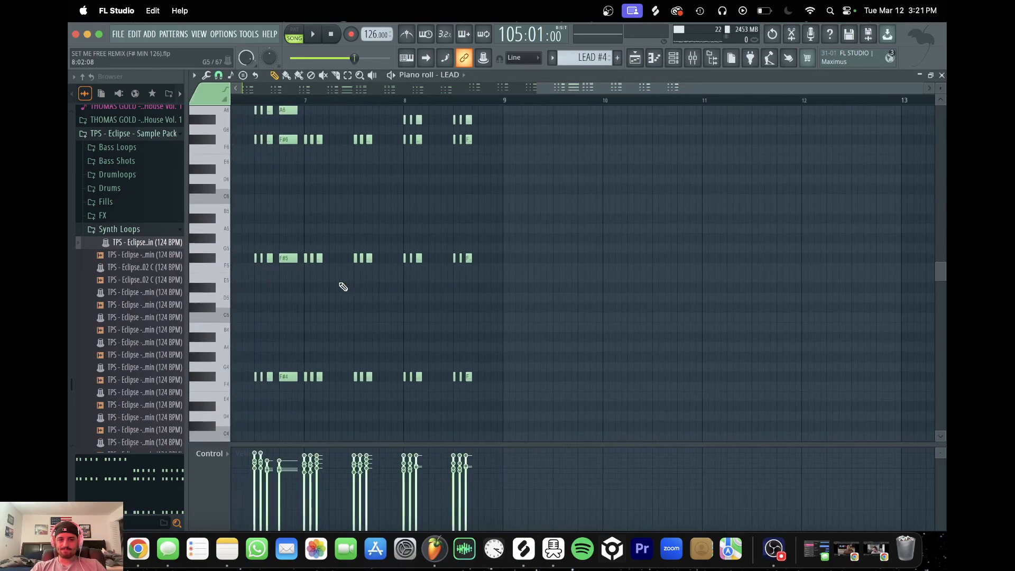
Collapse the Synth Loops folder and check the upper-octave notes in the second half of LEAD #4
{"action": "left_click", "coordinate": [118, 233]}
{"action": "scroll", "coordinate": [422, 185], "scroll_direction": "down", "scroll_amount": 2}
{"action": "scroll", "coordinate": [422, 185], "scroll_direction": "left", "scroll_amount": 3}
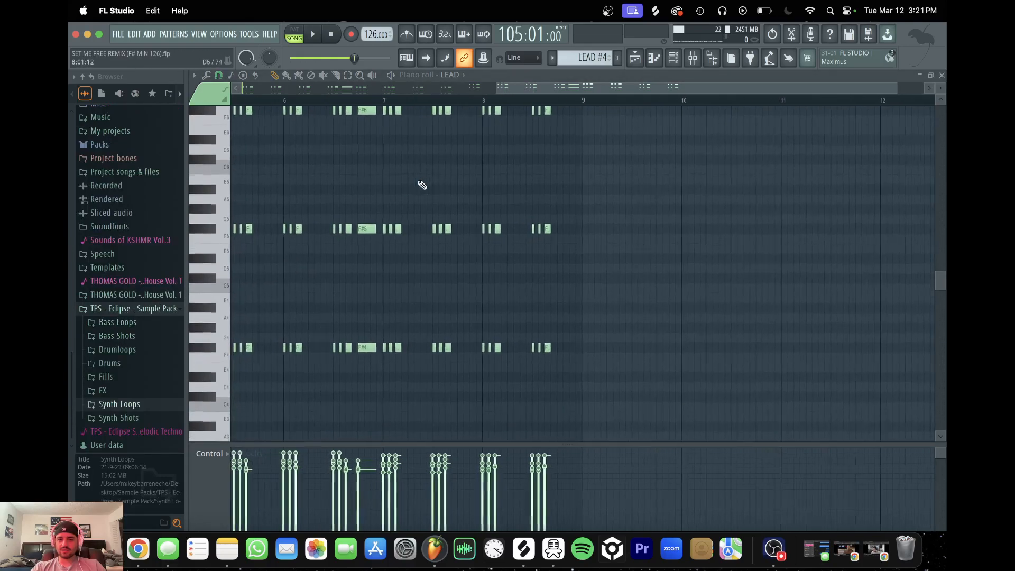
{"action": "scroll", "coordinate": [422, 185], "scroll_direction": "left", "scroll_amount": 5}
{"action": "scroll", "coordinate": [419, 185], "scroll_direction": "up", "scroll_amount": 6}
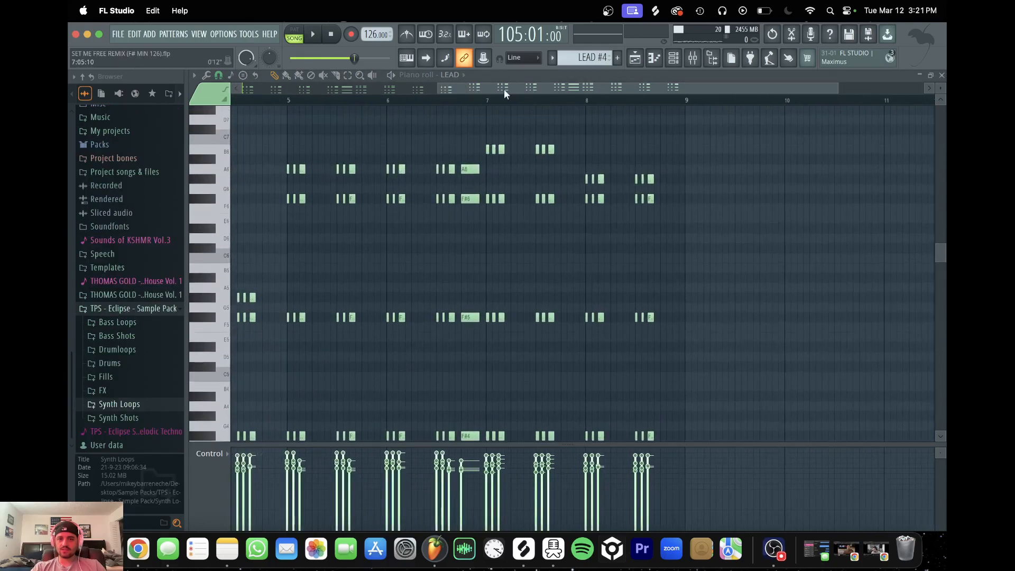
Return to the playlist and play the soloed LEAD track briefly from the intro drop on bar 17
{"action": "left_click", "coordinate": [635, 61]}
{"action": "left_click_drag", "start_coordinate": [566, 89], "coordinate": [402, 90]}
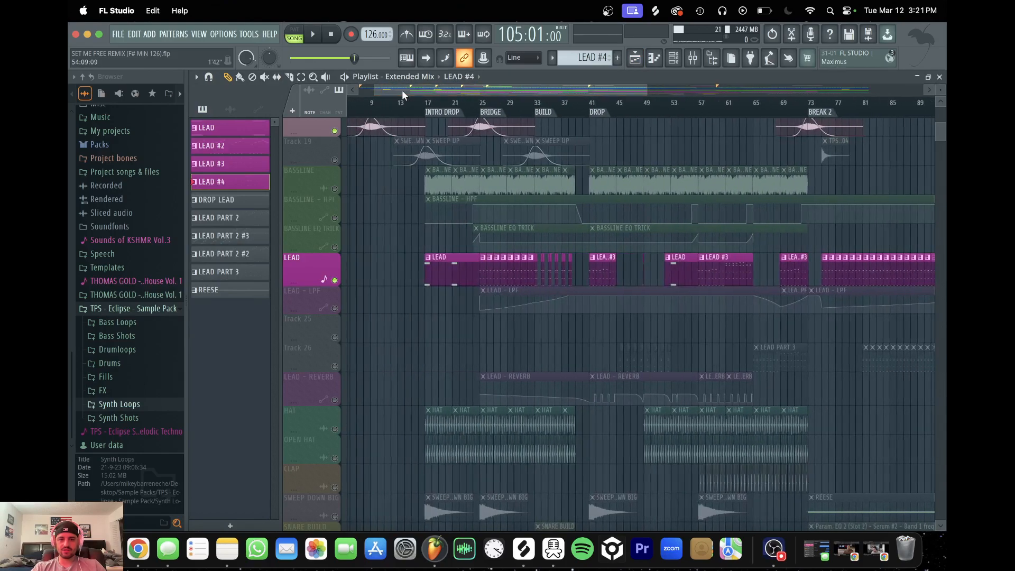
{"action": "left_click", "coordinate": [428, 104]}
{"action": "key", "text": "space"}
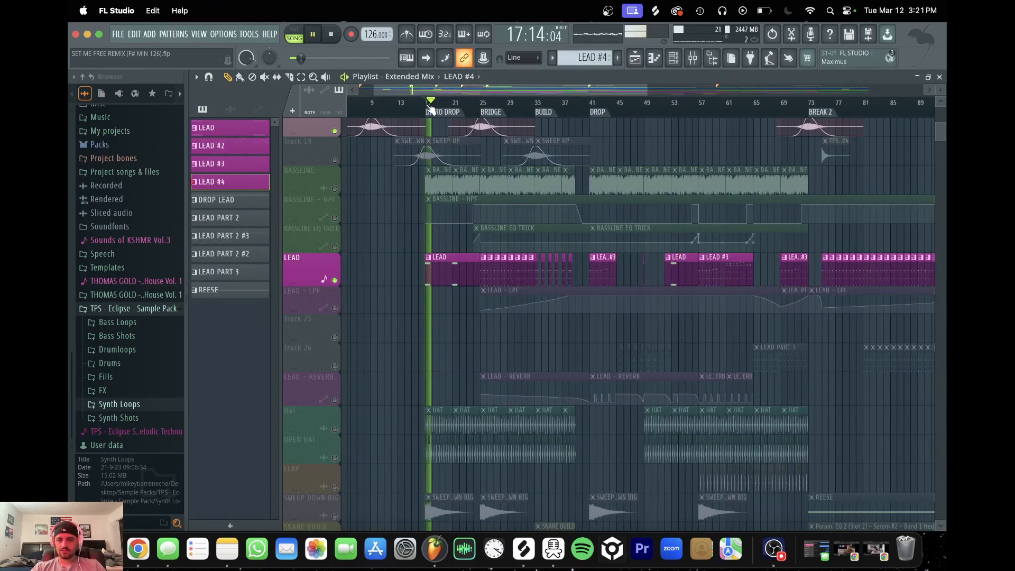
{"action": "key", "text": "space"}
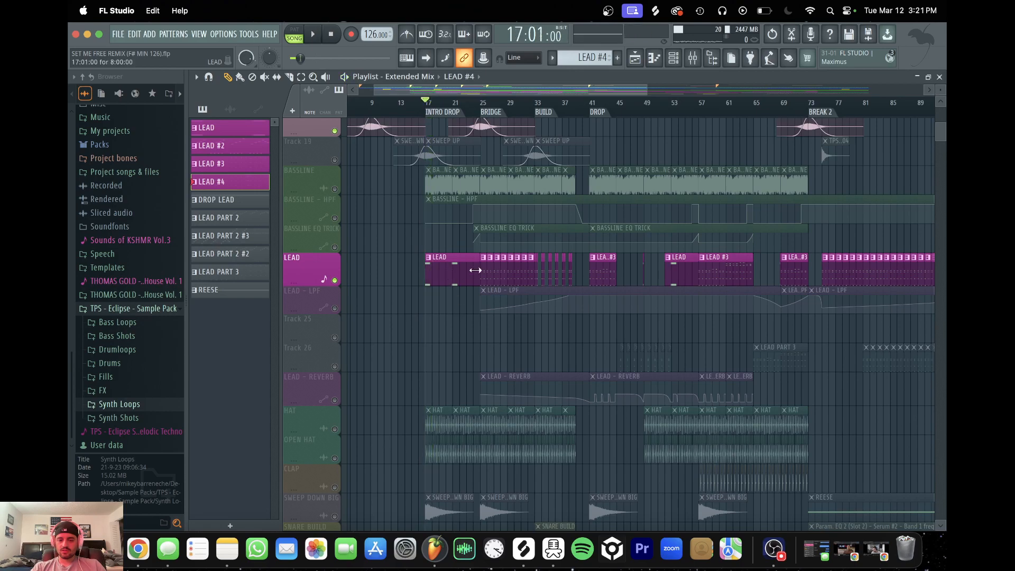
View the first LEAD pattern in the piano roll, play it from just before its bar 5 and return to the playlist
{"action": "double_click", "coordinate": [424, 263]}
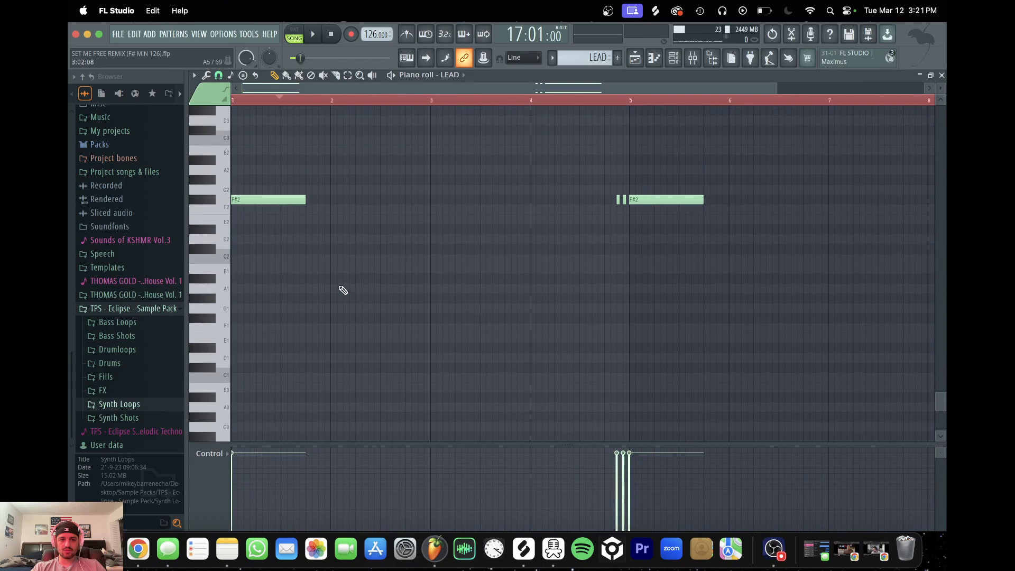
{"action": "scroll", "coordinate": [267, 211], "scroll_direction": "up", "scroll_amount": 3}
{"action": "left_click", "coordinate": [610, 102]}
{"action": "key", "text": "space"}
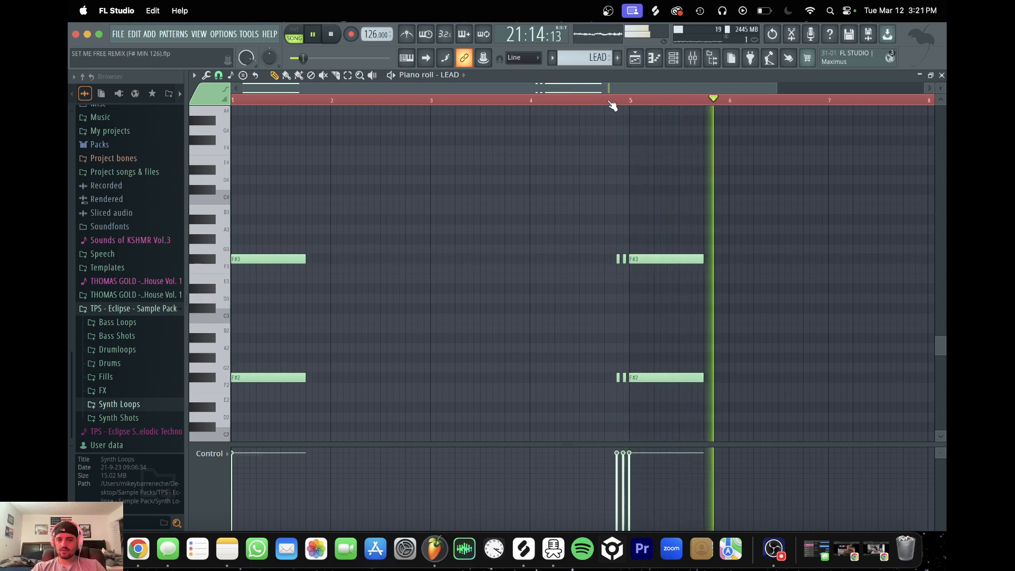
{"action": "key", "text": "space"}
{"action": "left_click_drag", "start_coordinate": [779, 87], "coordinate": [797, 87]}
{"action": "left_click", "coordinate": [642, 61]}
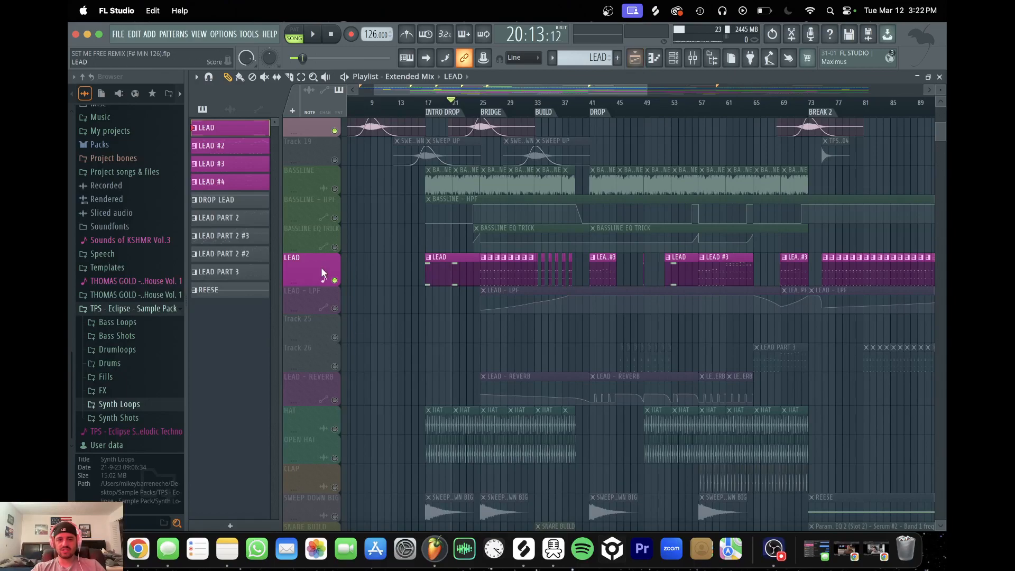
Unsolo the LEAD track and play the full mix from bar 24 into the bridge
{"action": "left_click", "coordinate": [335, 281], "text": "ctrl"}
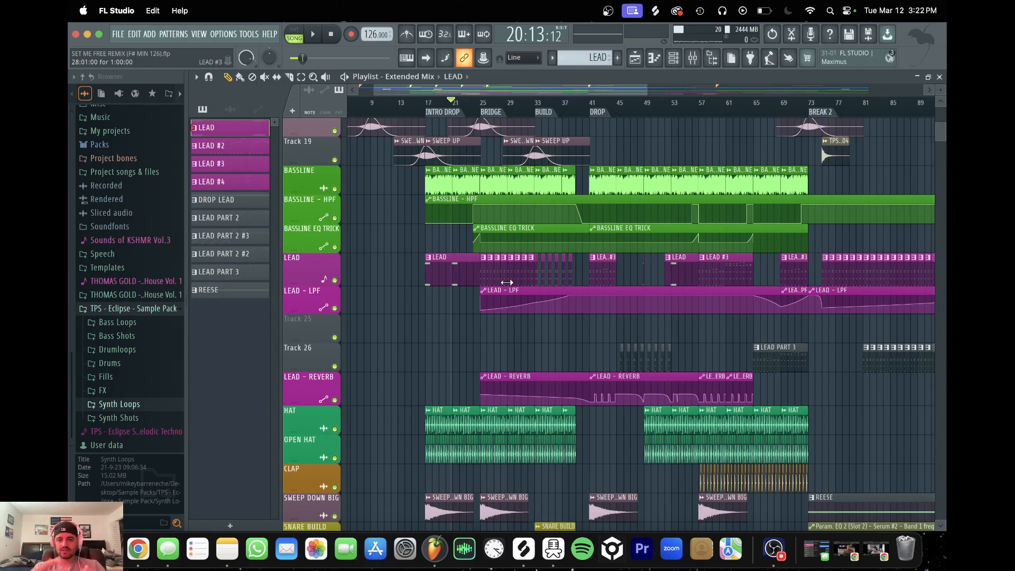
{"action": "scroll", "coordinate": [528, 224], "scroll_direction": "up", "scroll_amount": 5}
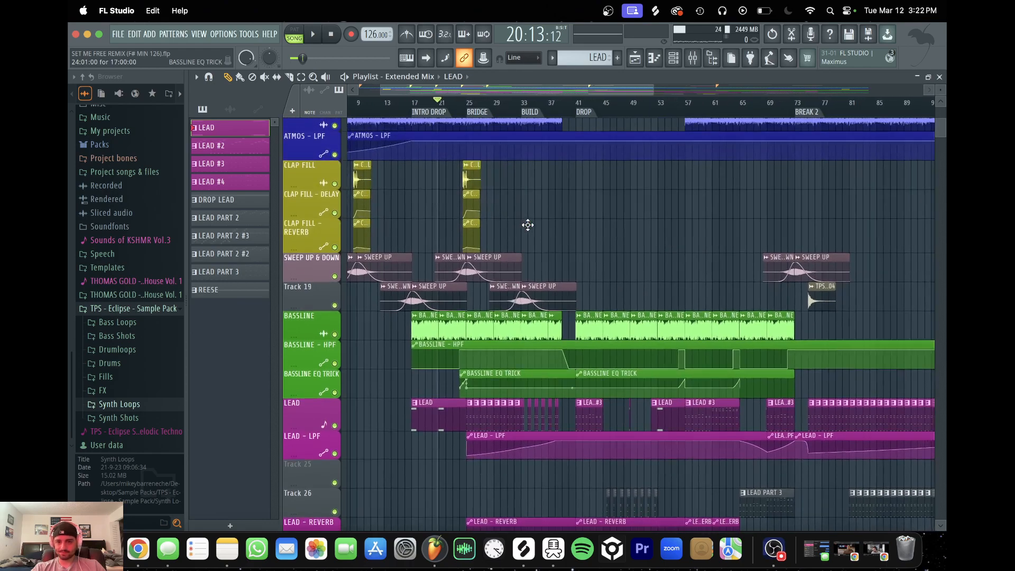
{"action": "left_click", "coordinate": [451, 102]}
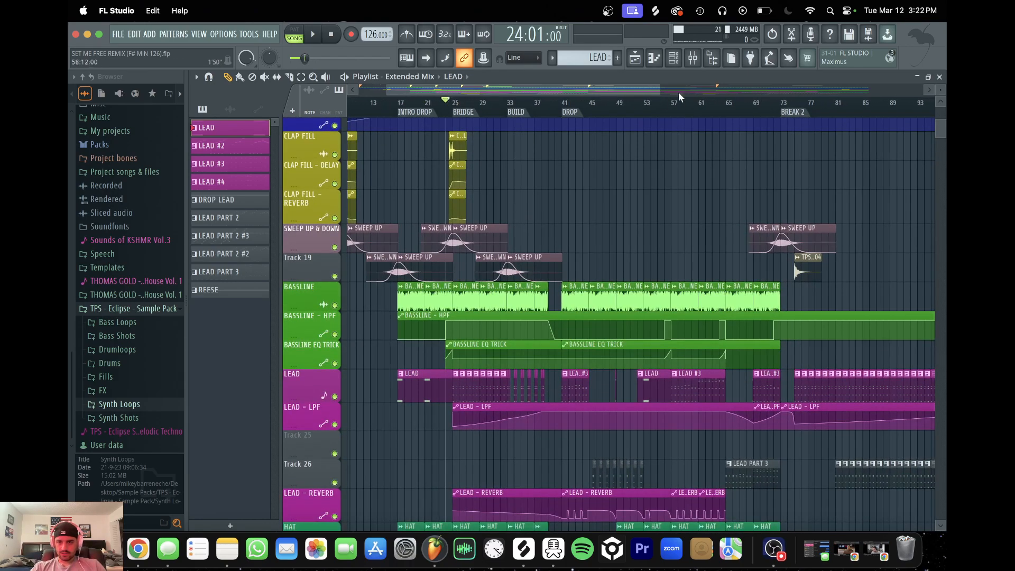
{"action": "left_click_drag", "start_coordinate": [659, 88], "coordinate": [466, 93]}
{"action": "key", "text": "space"}
{"action": "scroll", "coordinate": [628, 275], "scroll_direction": "up", "scroll_amount": 1}
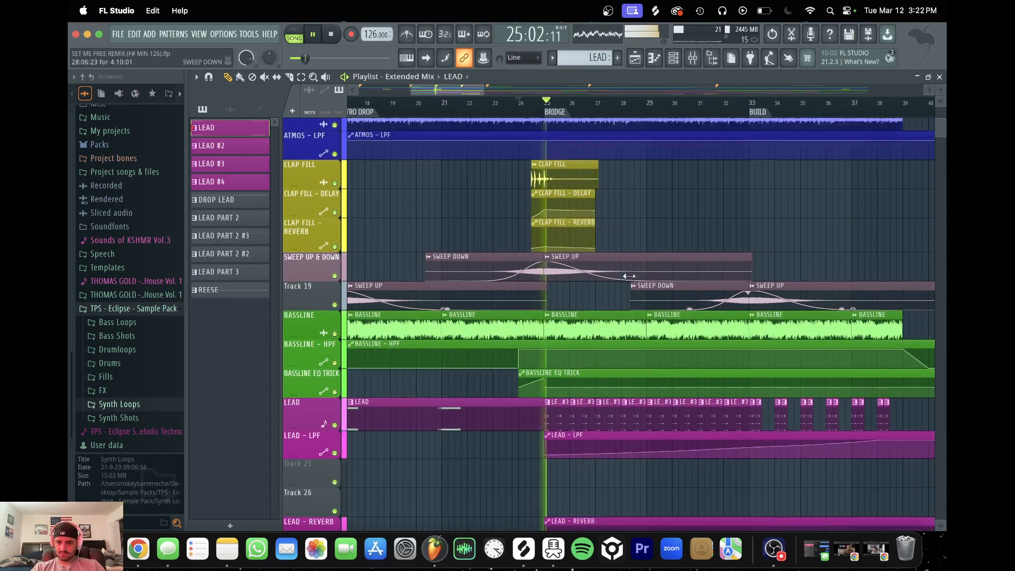
{"action": "scroll", "coordinate": [628, 276], "scroll_direction": "up", "scroll_amount": 1}
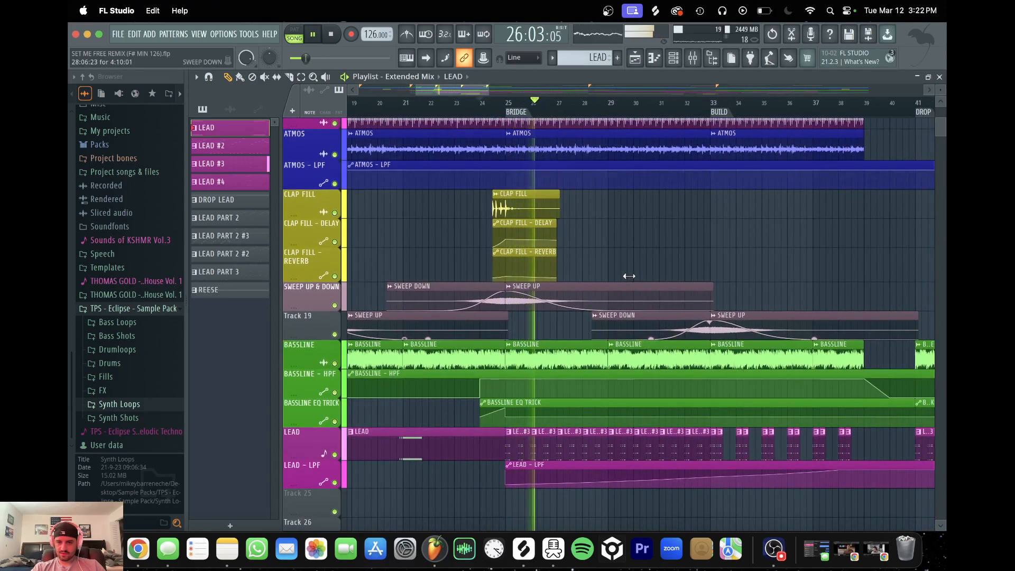
{"action": "key", "text": "space"}
Solo LEAD and play it from the bridge on bar 25, adding the LEAD - LPF and LEAD - REVERB automation tracks during playback
{"action": "scroll", "coordinate": [629, 276], "scroll_direction": "down", "scroll_amount": 5}
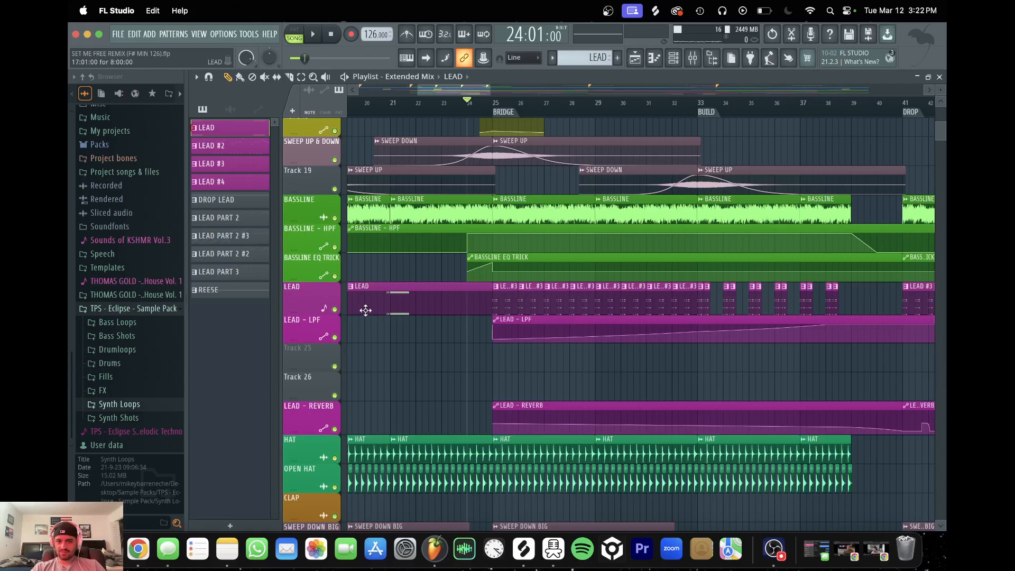
{"action": "left_click", "coordinate": [339, 312], "text": "ctrl"}
{"action": "left_click", "coordinate": [505, 102]}
{"action": "left_click", "coordinate": [335, 338]}
{"action": "key", "text": "space"}
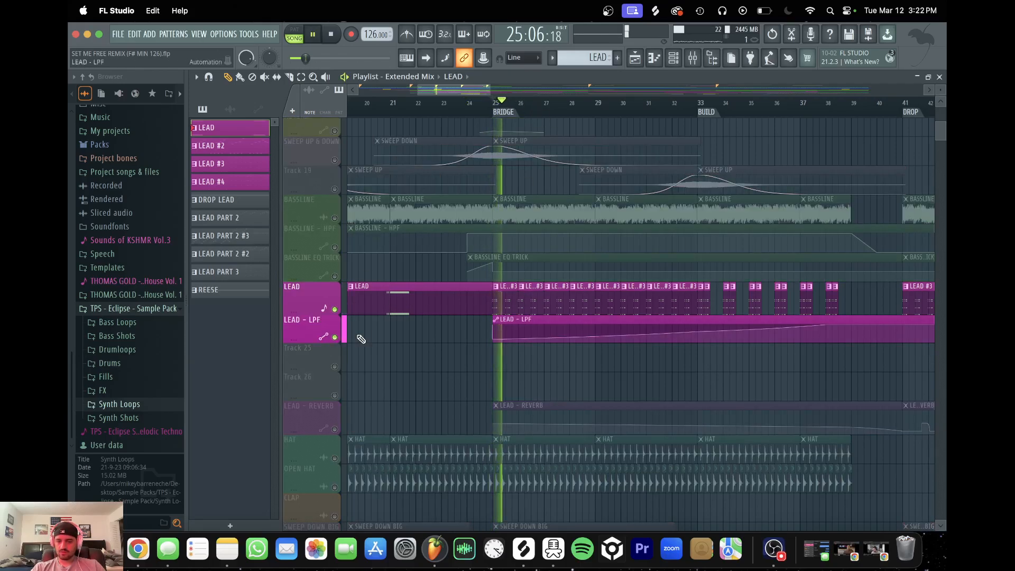
{"action": "left_click", "coordinate": [334, 429]}
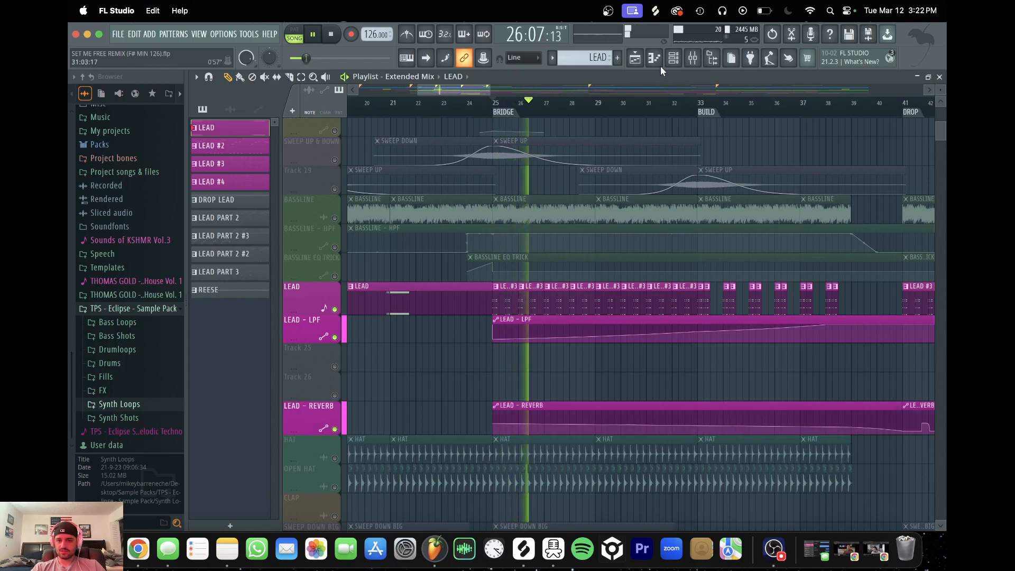
{"action": "left_click_drag", "start_coordinate": [478, 87], "coordinate": [548, 87]}
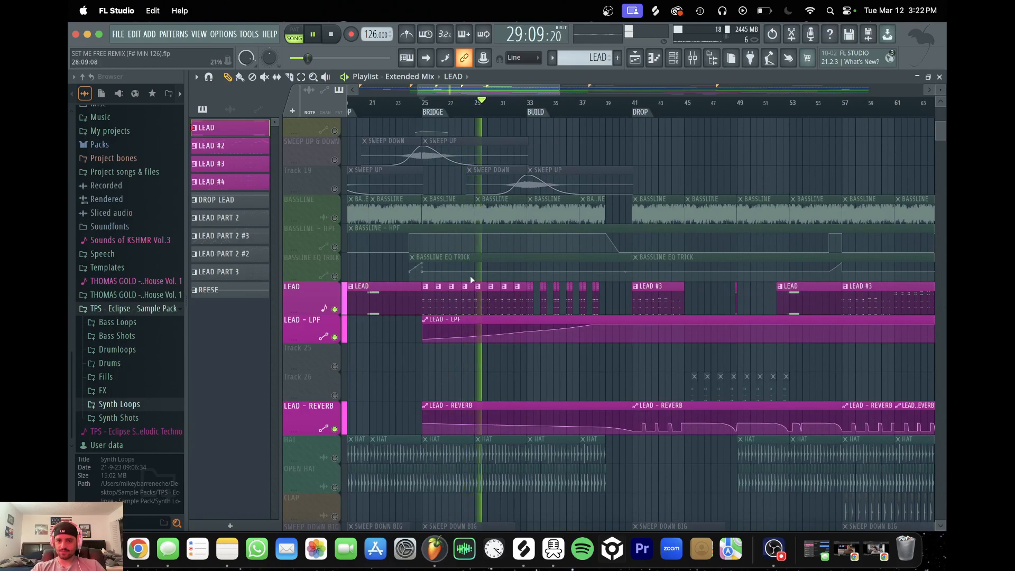
{"action": "scroll", "coordinate": [519, 206], "scroll_direction": "up", "scroll_amount": 4}
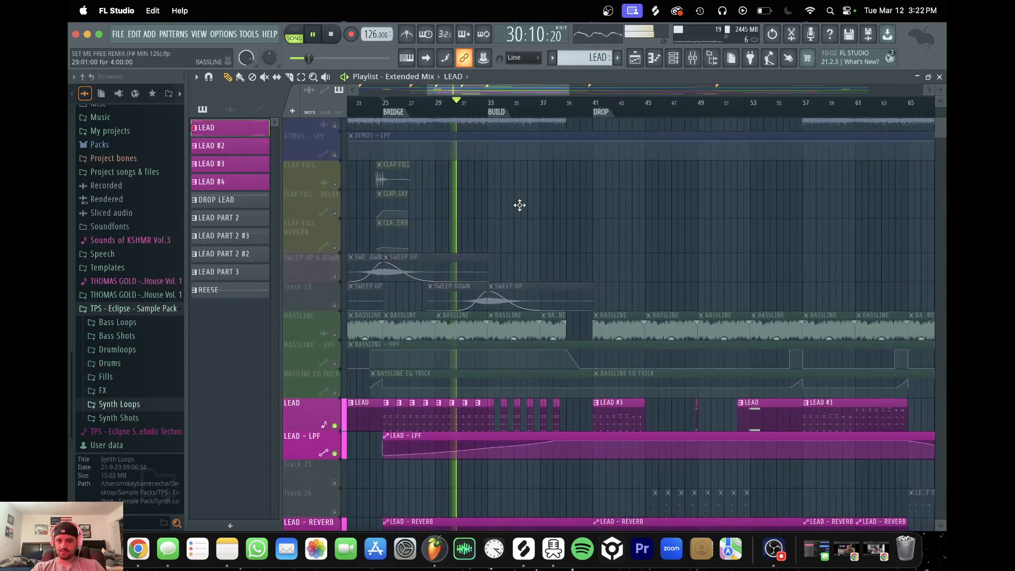
{"action": "key", "text": "space"}
Restore all tracks and play the full mix from bar 25, skipping ahead to just before the build on bar 33
{"action": "right_click", "coordinate": [335, 334]}
{"action": "right_click", "coordinate": [336, 334]}
{"action": "key", "text": "space"}
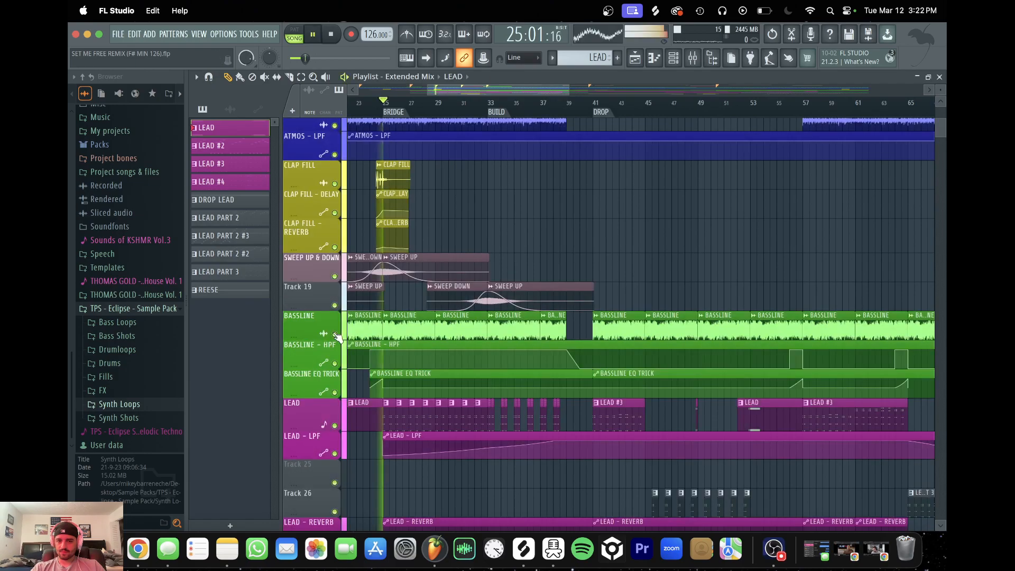
{"action": "scroll", "coordinate": [527, 189], "scroll_direction": "up", "scroll_amount": 5}
{"action": "scroll", "coordinate": [527, 187], "scroll_direction": "up", "scroll_amount": 5}
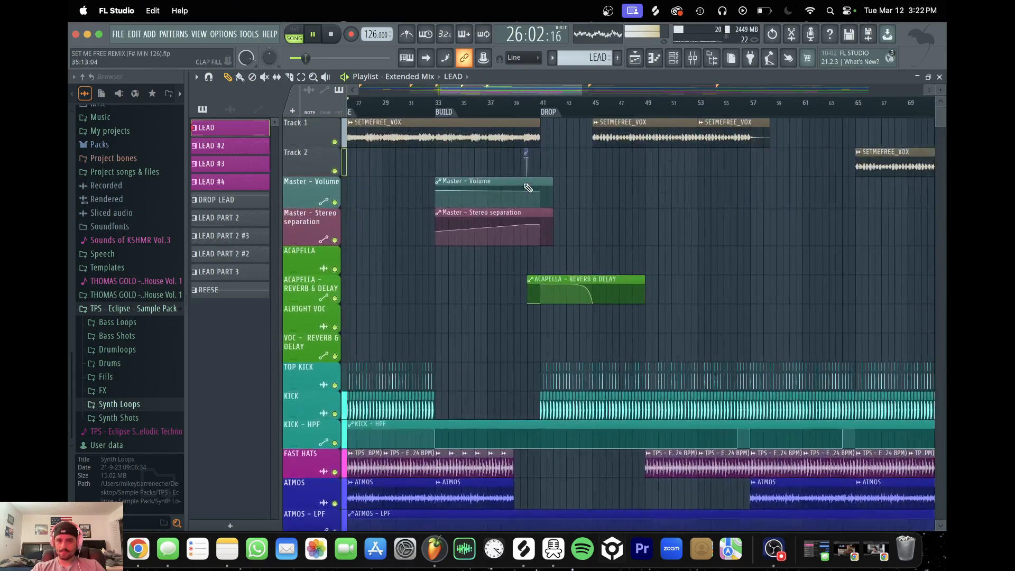
{"action": "left_click", "coordinate": [442, 109]}
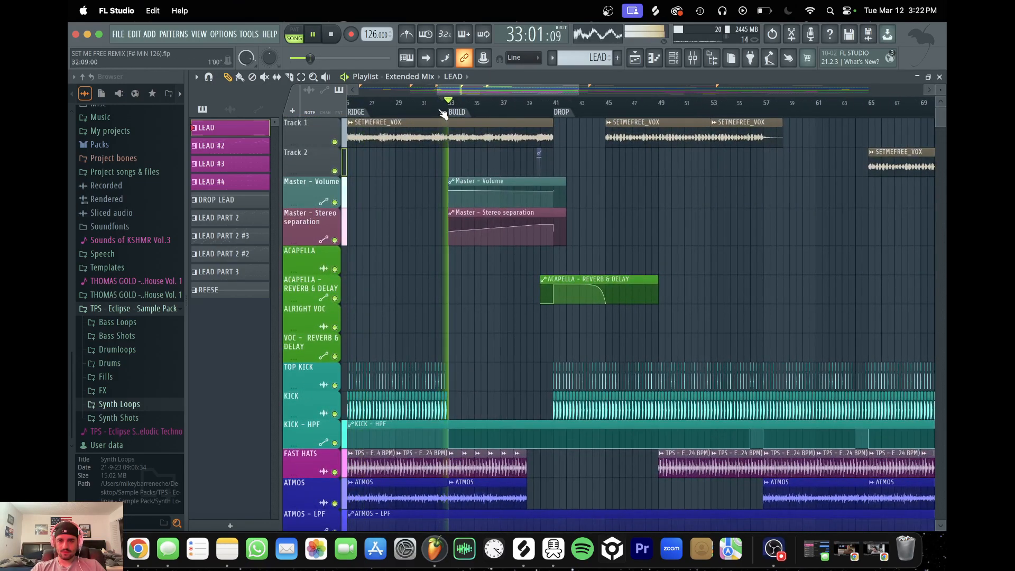
{"action": "key", "text": "space"}
Review the tracks around the build and solo SNARE BUILD, SNARE BUILD - ENDLESS SMILE and LONG SWEEP UP together
{"action": "scroll", "coordinate": [417, 365], "scroll_direction": "down", "scroll_amount": 6}
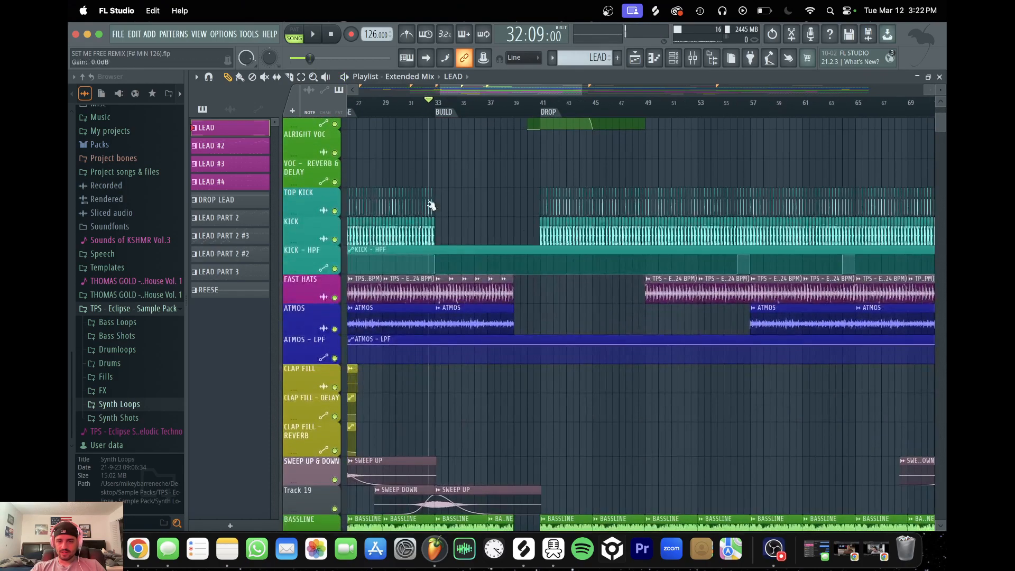
{"action": "scroll", "coordinate": [461, 300], "scroll_direction": "down", "scroll_amount": 15}
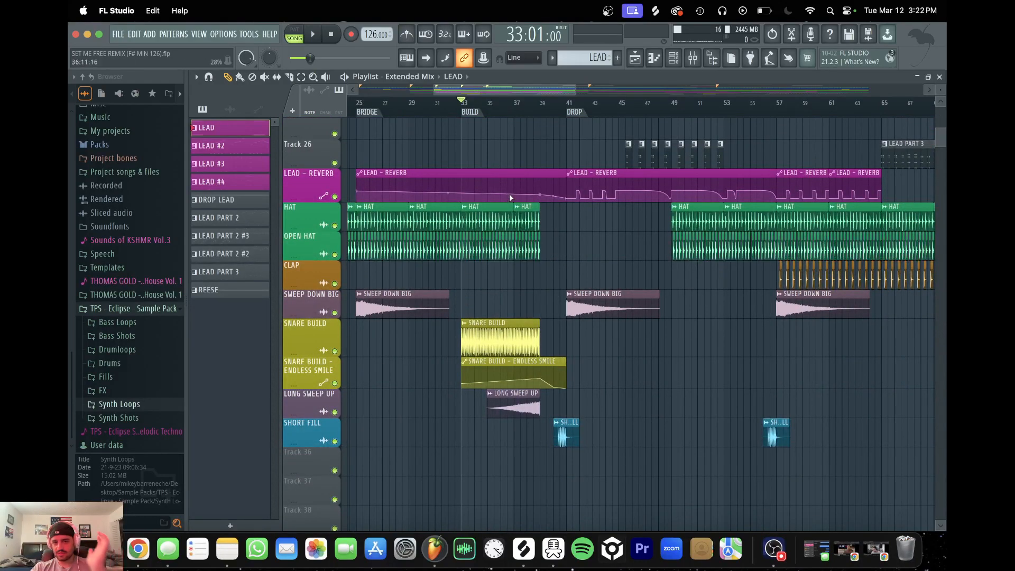
{"action": "scroll", "coordinate": [510, 196], "scroll_direction": "up", "scroll_amount": 6}
{"action": "scroll", "coordinate": [509, 197], "scroll_direction": "up", "scroll_amount": 2}
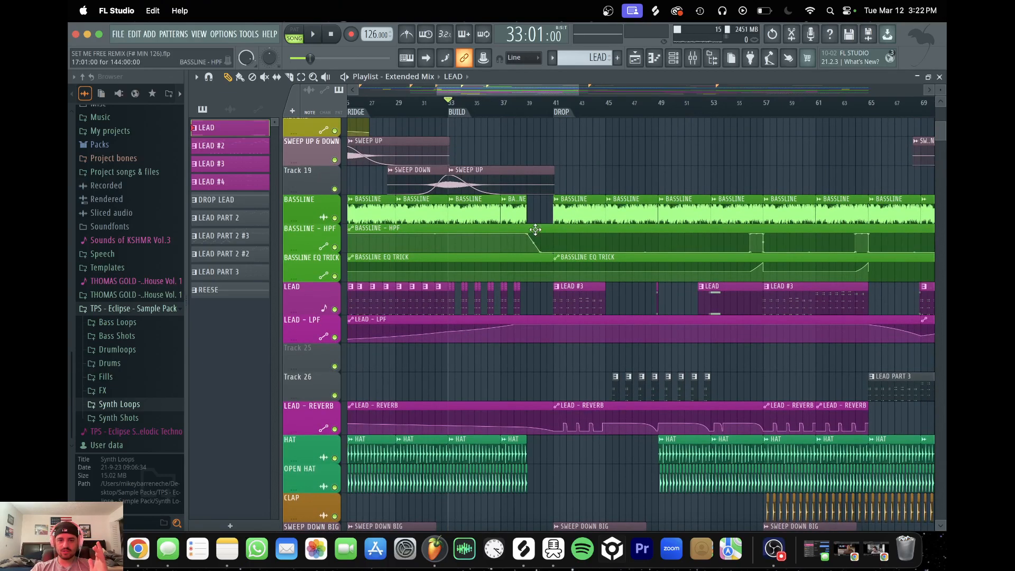
{"action": "scroll", "coordinate": [540, 356], "scroll_direction": "down", "scroll_amount": 6}
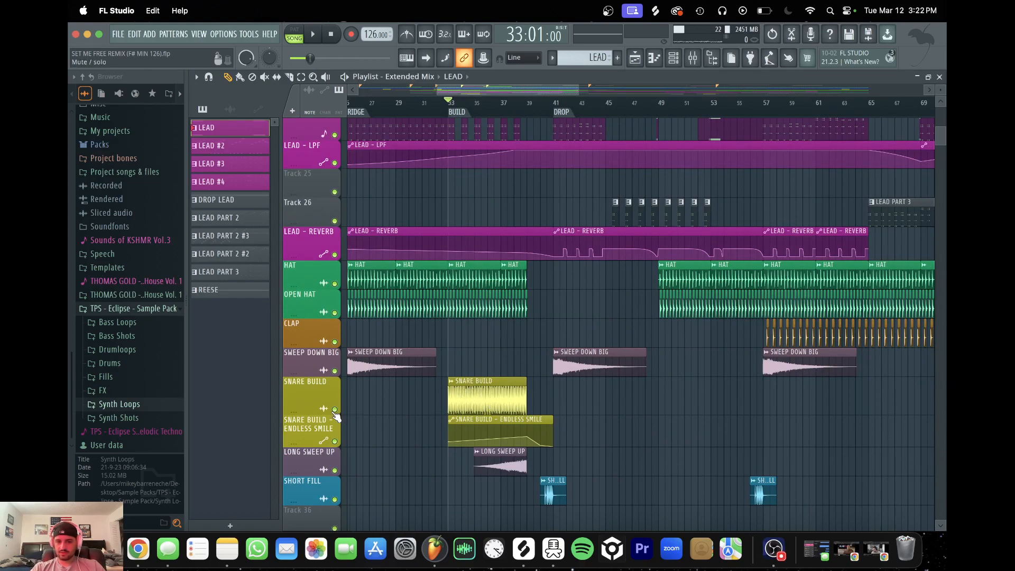
{"action": "right_click", "coordinate": [335, 410]}
{"action": "left_click", "coordinate": [335, 442]}
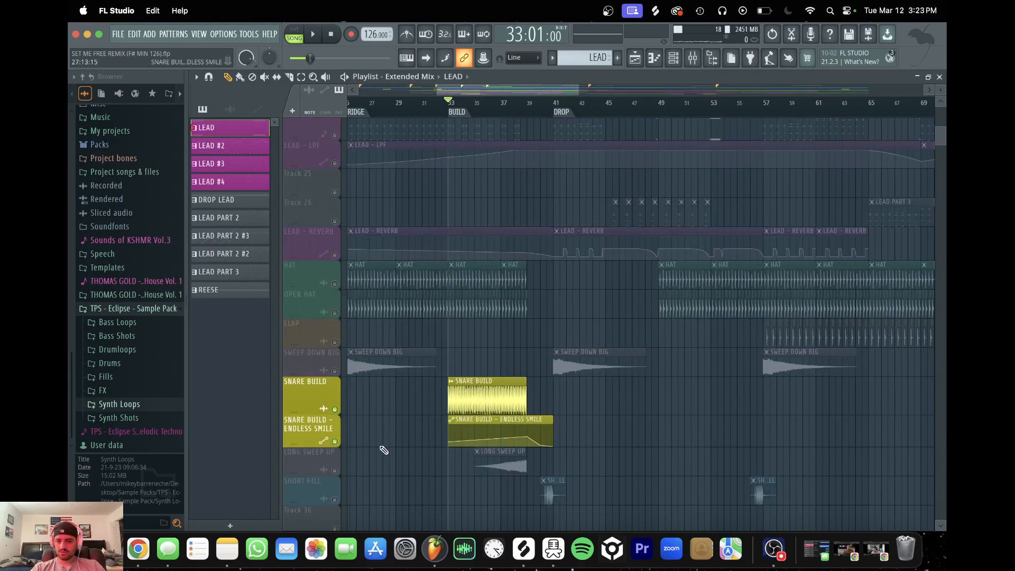
{"action": "left_click", "coordinate": [335, 471]}
{"action": "scroll", "coordinate": [521, 463], "scroll_direction": "down", "scroll_amount": 4}
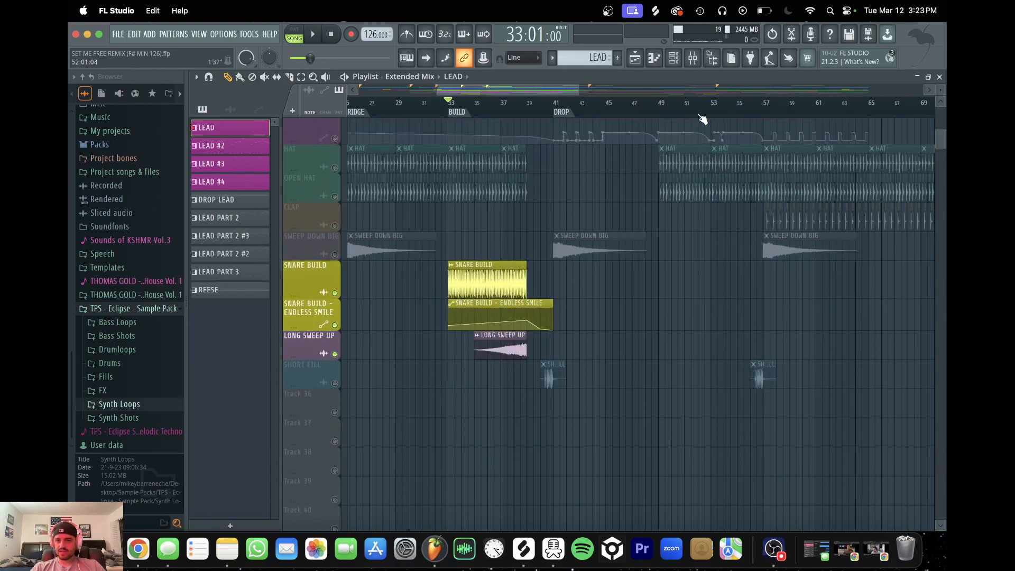
Play the soloed build tracks from the middle of bar 37 and mute LONG SWEEP UP during playback
{"action": "left_click", "coordinate": [699, 67]}
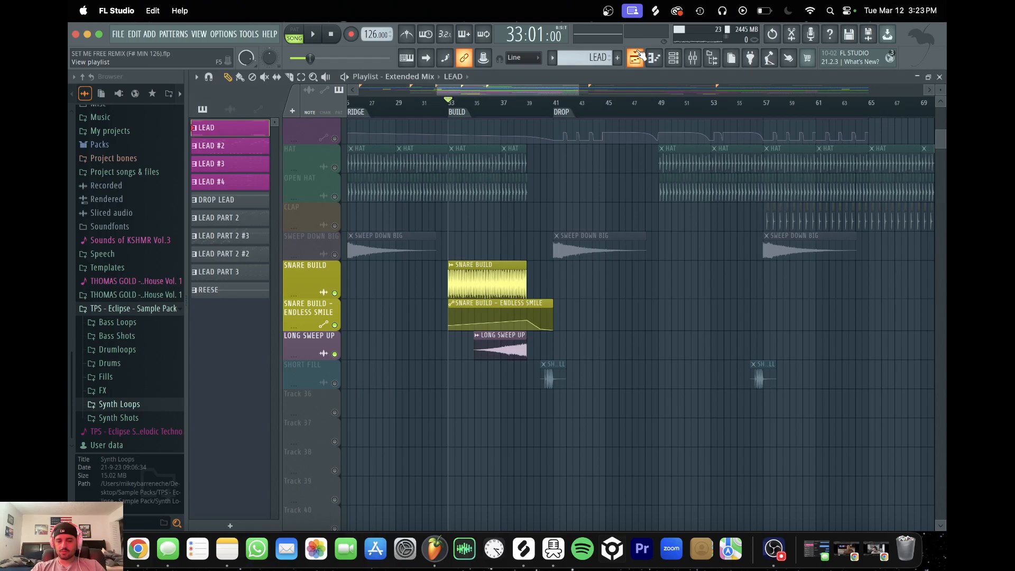
{"action": "left_click", "coordinate": [635, 58]}
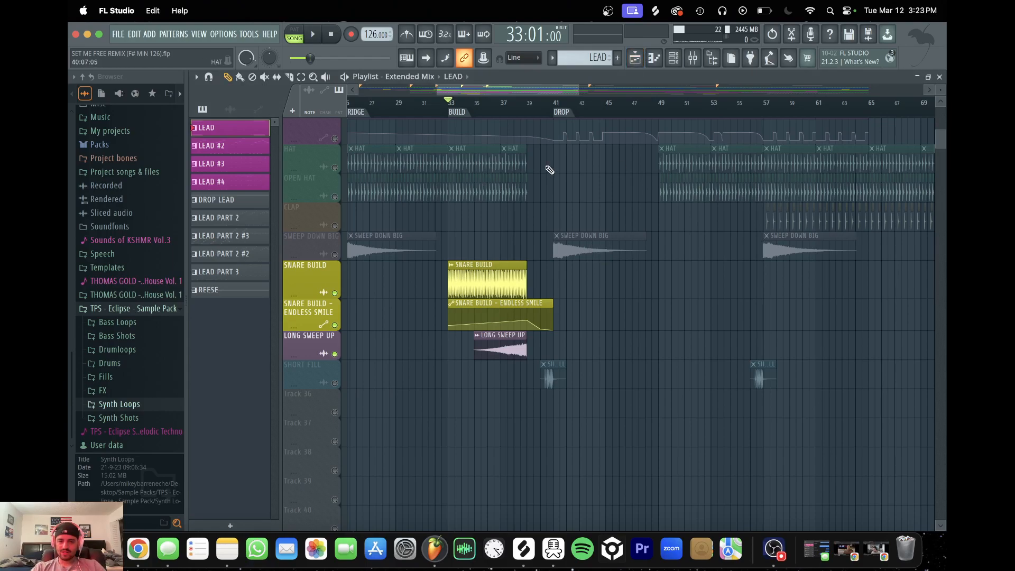
{"action": "left_click", "coordinate": [509, 109]}
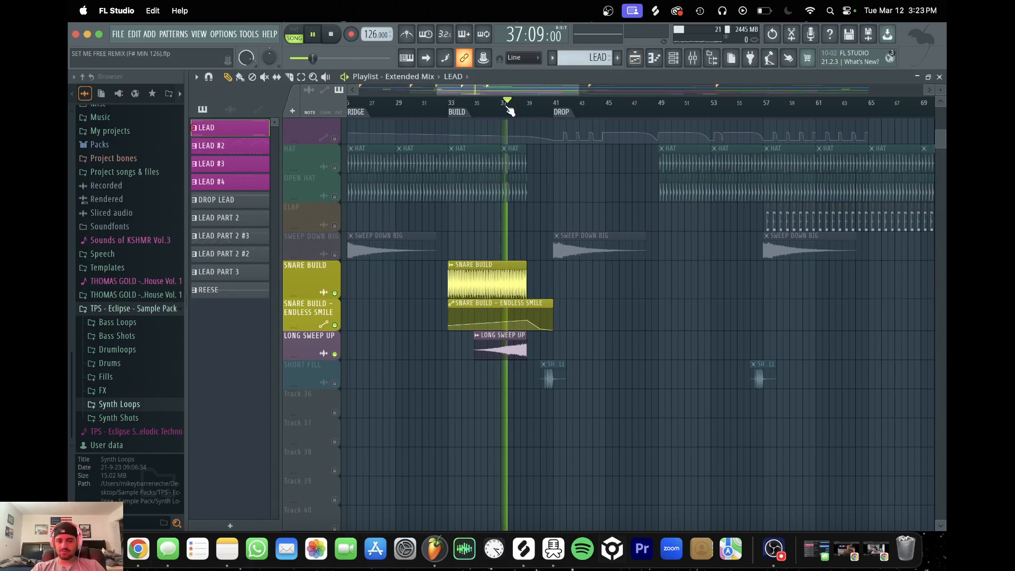
{"action": "key", "text": "space"}
{"action": "left_click", "coordinate": [334, 354]}
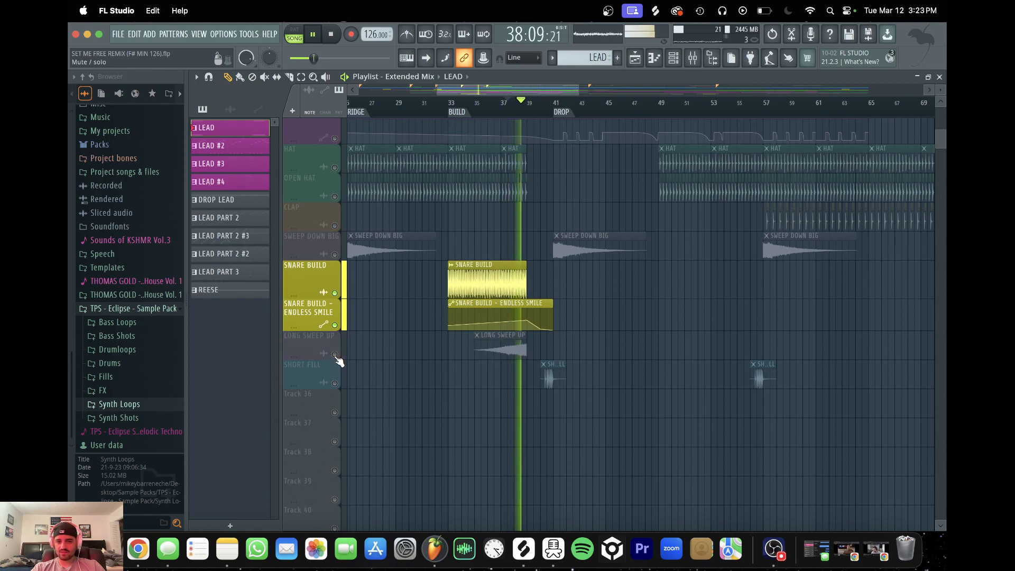
{"action": "key", "text": "space"}
Play only the SHORT FILL track from the middle of bar 39, then restore all tracks
{"action": "left_click", "coordinate": [335, 292]}
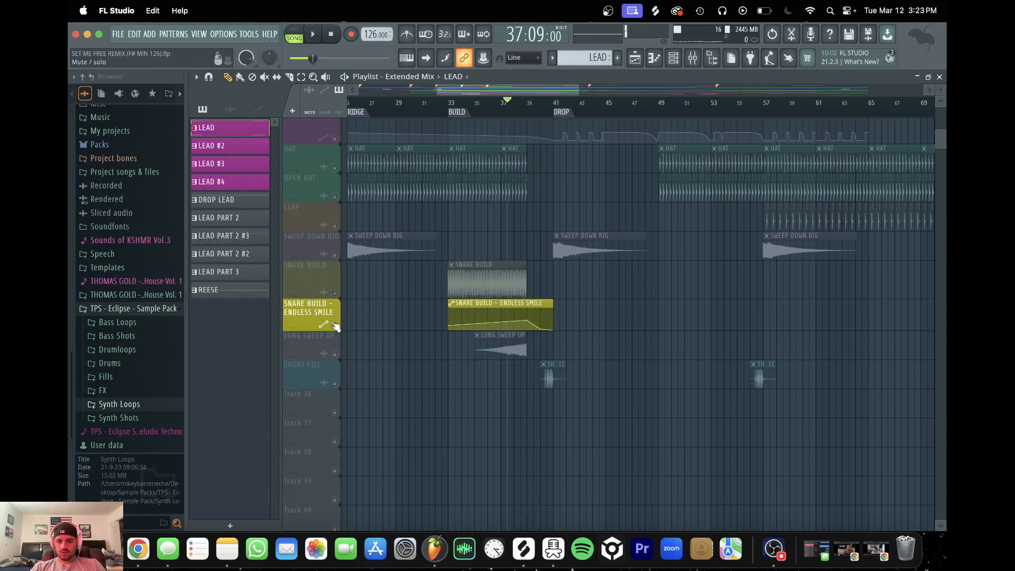
{"action": "left_click", "coordinate": [335, 325]}
{"action": "left_click", "coordinate": [535, 112]}
{"action": "key", "text": "space"}
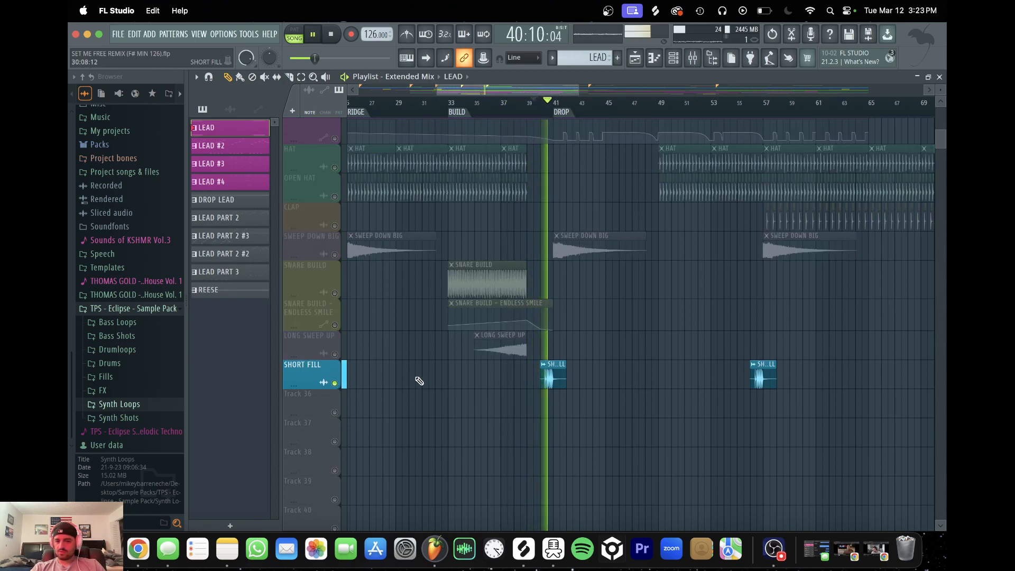
{"action": "key", "text": "space"}
{"action": "right_click", "coordinate": [335, 383]}
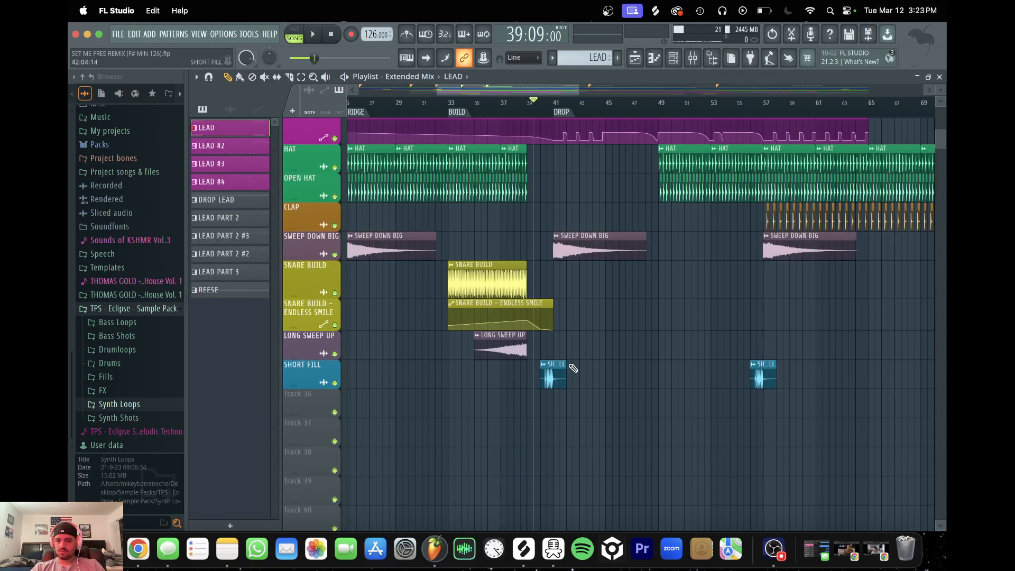
Examine the vocal, master automation and kick tracks around the drop on bar 41
{"action": "scroll", "coordinate": [575, 368], "scroll_direction": "up", "scroll_amount": 10}
{"action": "scroll", "coordinate": [575, 368], "scroll_direction": "right", "scroll_amount": 5}
{"action": "scroll", "coordinate": [588, 333], "scroll_direction": "down", "scroll_amount": 1}
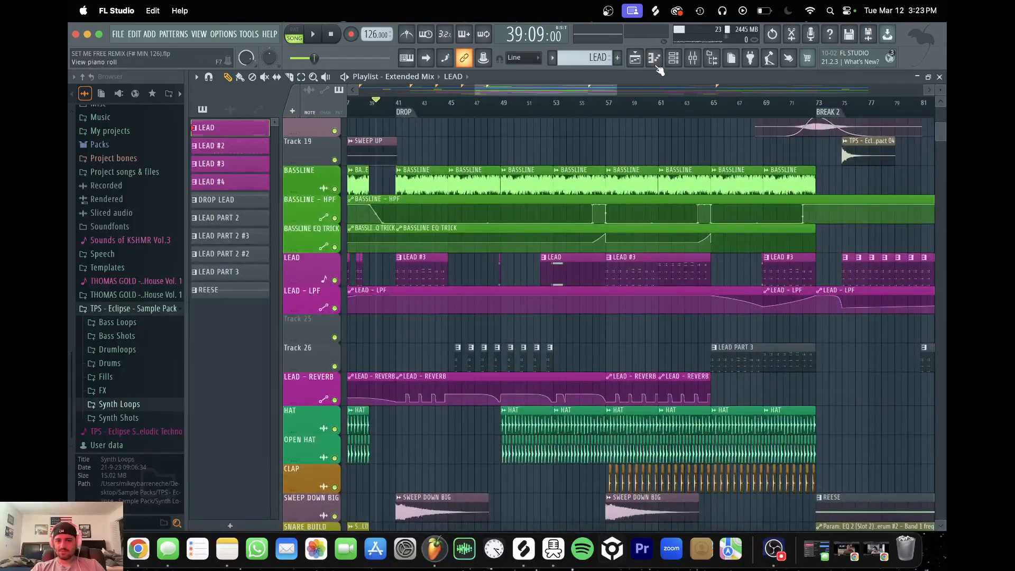
{"action": "left_click_drag", "start_coordinate": [617, 93], "coordinate": [504, 93]}
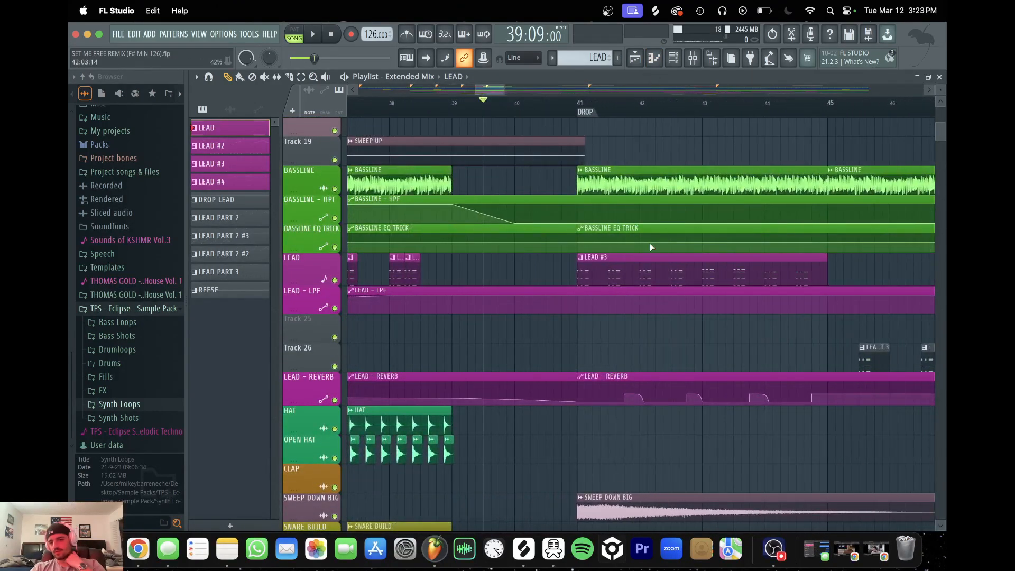
{"action": "scroll", "coordinate": [650, 247], "scroll_direction": "up", "scroll_amount": 10}
{"action": "scroll", "coordinate": [650, 246], "scroll_direction": "right", "scroll_amount": 2}
{"action": "scroll", "coordinate": [651, 247], "scroll_direction": "up", "scroll_amount": 5}
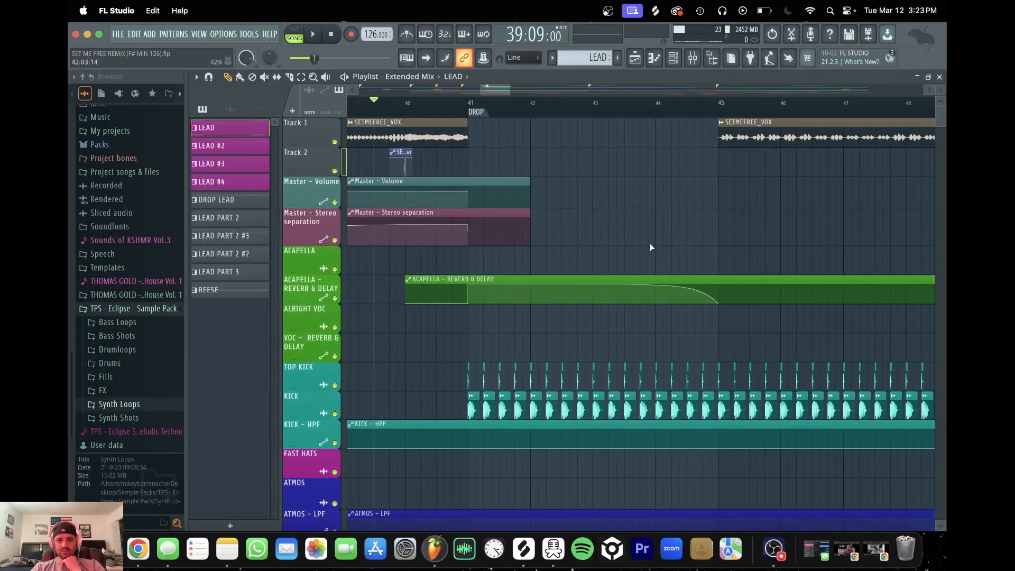
Examine the LEAD, LEAD - REVERB, Track 26, hat and sweep clips following the drop on bar 41
{"action": "scroll", "coordinate": [650, 247], "scroll_direction": "down", "scroll_amount": 10}
{"action": "scroll", "coordinate": [650, 247], "scroll_direction": "down", "scroll_amount": 10}
{"action": "scroll", "coordinate": [651, 246], "scroll_direction": "up", "scroll_amount": 5}
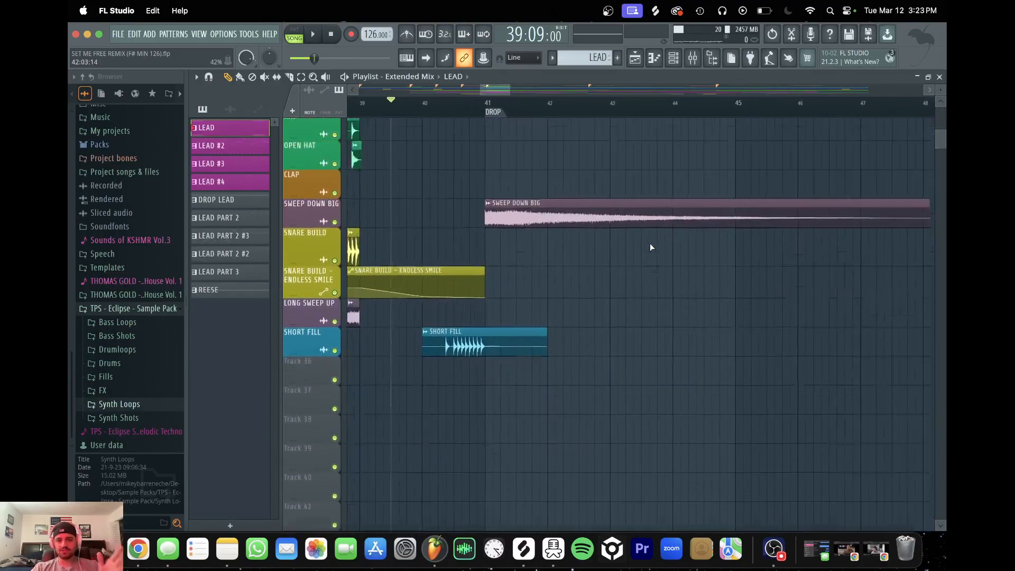
{"action": "scroll", "coordinate": [650, 247], "scroll_direction": "right", "scroll_amount": 1}
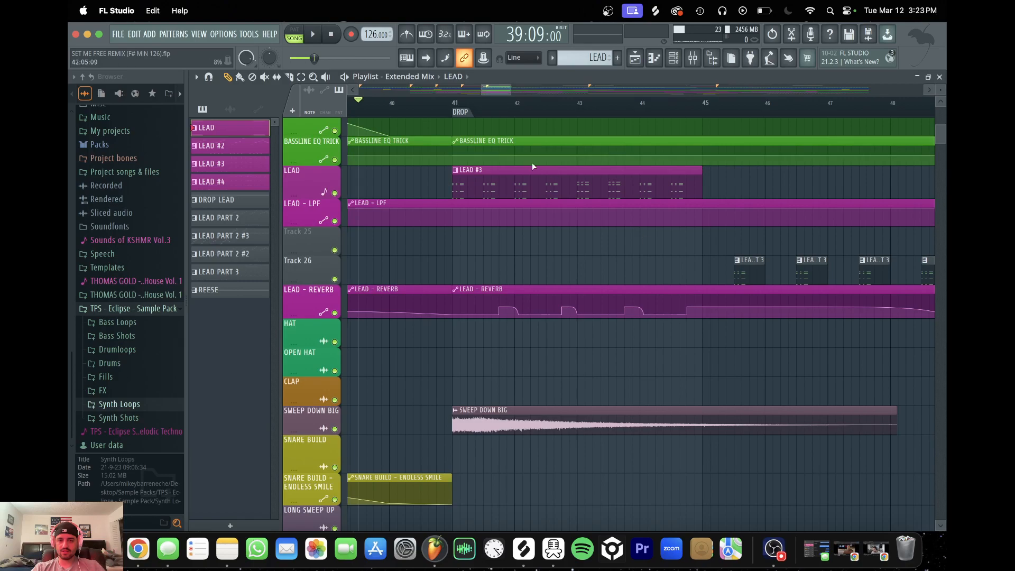
{"action": "mouse_move", "coordinate": [510, 89]}
{"action": "left_mouse_down"}
{"action": "mouse_move", "coordinate": [531, 89]}
{"action": "mouse_move", "coordinate": [516, 86]}
{"action": "left_mouse_up"}
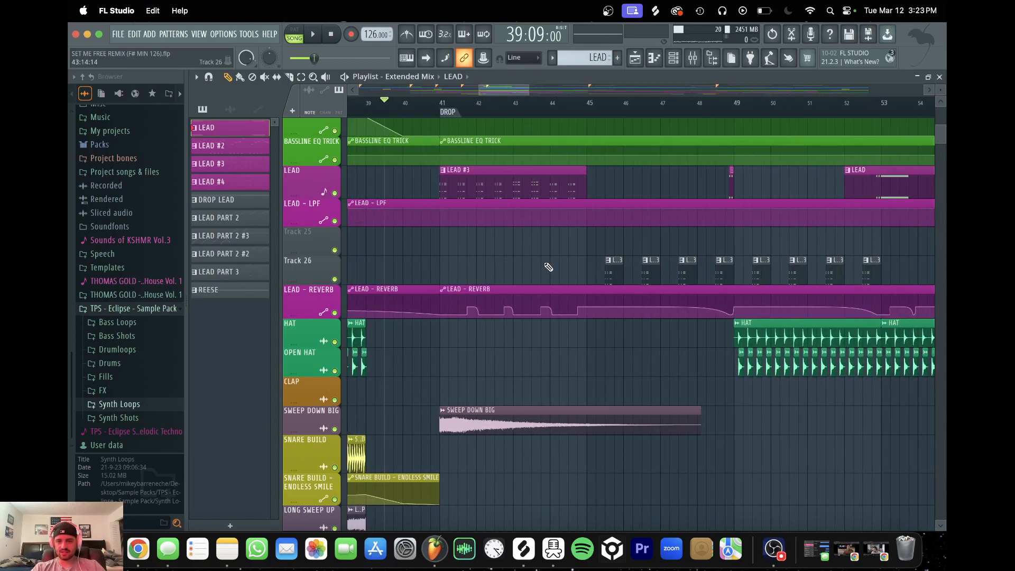
{"action": "scroll", "coordinate": [548, 267], "scroll_direction": "down", "scroll_amount": 5}
{"action": "scroll", "coordinate": [548, 267], "scroll_direction": "up", "scroll_amount": 8}
{"action": "scroll", "coordinate": [548, 267], "scroll_direction": "left", "scroll_amount": 2}
{"action": "scroll", "coordinate": [548, 267], "scroll_direction": "right", "scroll_amount": 1}
{"action": "left_click_drag", "start_coordinate": [528, 88], "coordinate": [496, 89]}
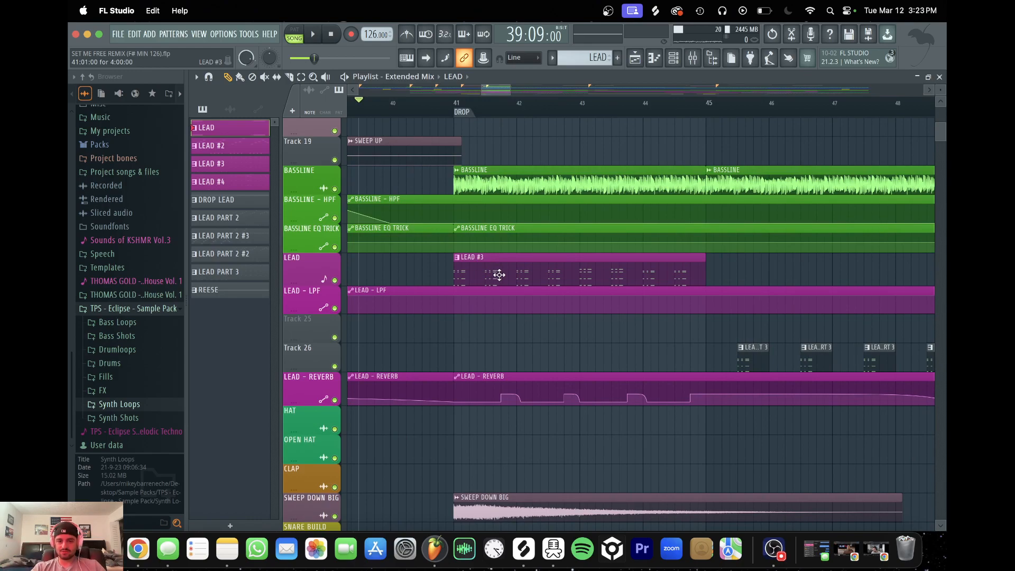
Solo the LEAD track and play its LEAD #3 clip from the drop on bar 41
{"action": "scroll", "coordinate": [499, 275], "scroll_direction": "down", "scroll_amount": 3}
{"action": "left_click", "coordinate": [455, 104]}
{"action": "right_click", "coordinate": [334, 194]}
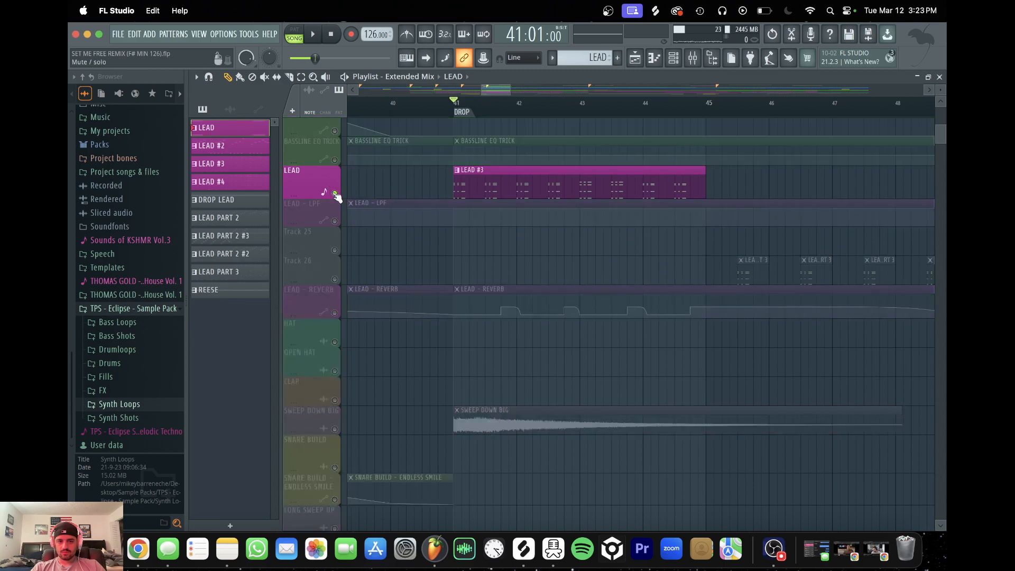
{"action": "key", "text": "space"}
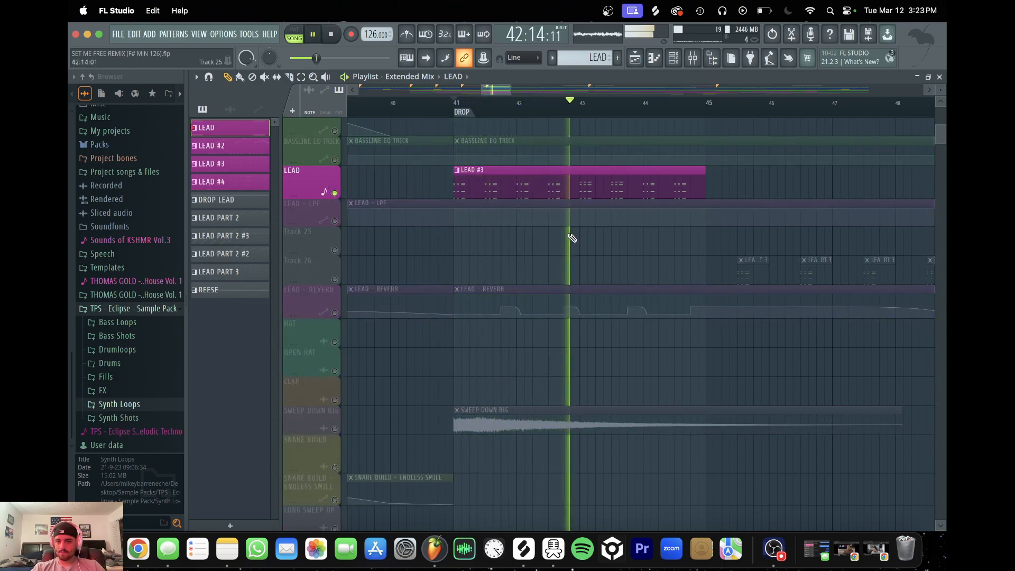
Add the LEAD - REVERB automation track to the soloed LEAD track and play both from the drop on bar 41
{"action": "key", "text": "space"}
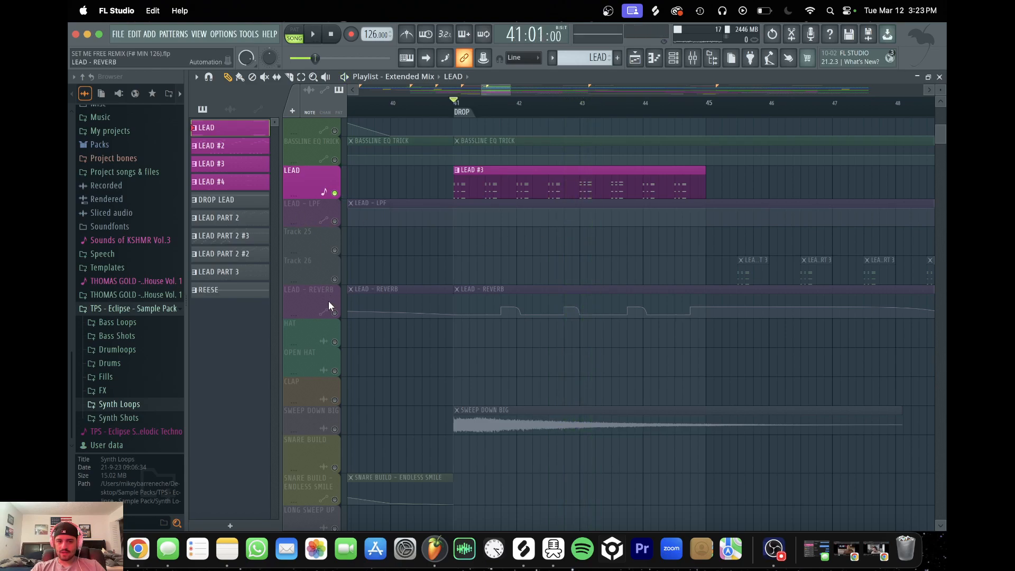
{"action": "left_click", "coordinate": [335, 313]}
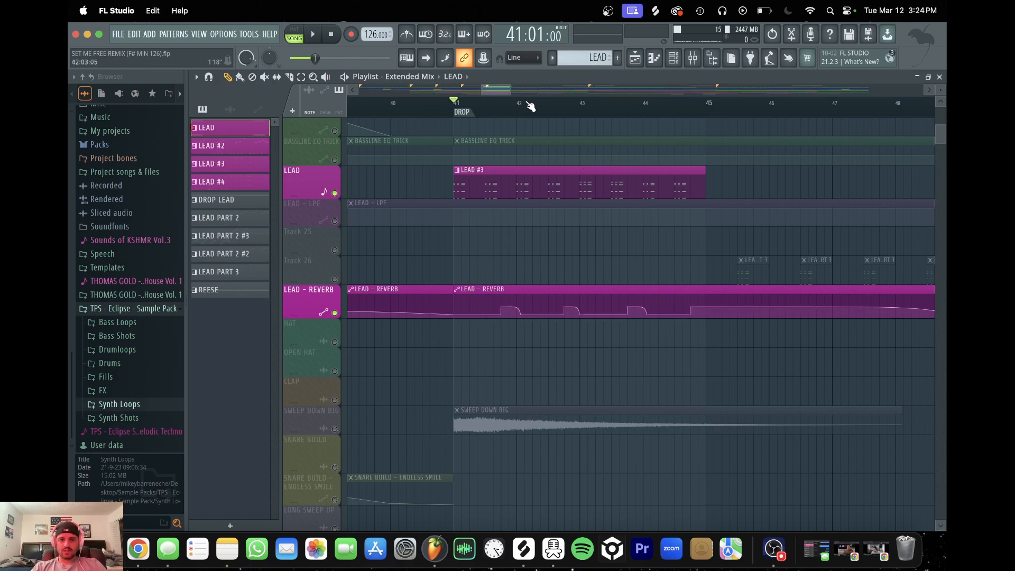
{"action": "left_click_drag", "start_coordinate": [506, 95], "coordinate": [500, 89]}
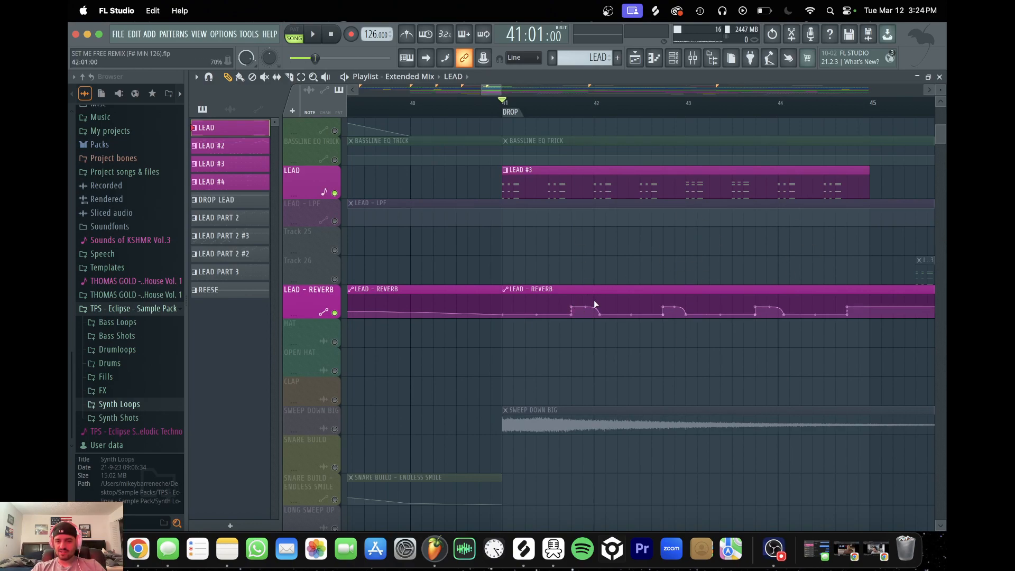
{"action": "key", "text": "space"}
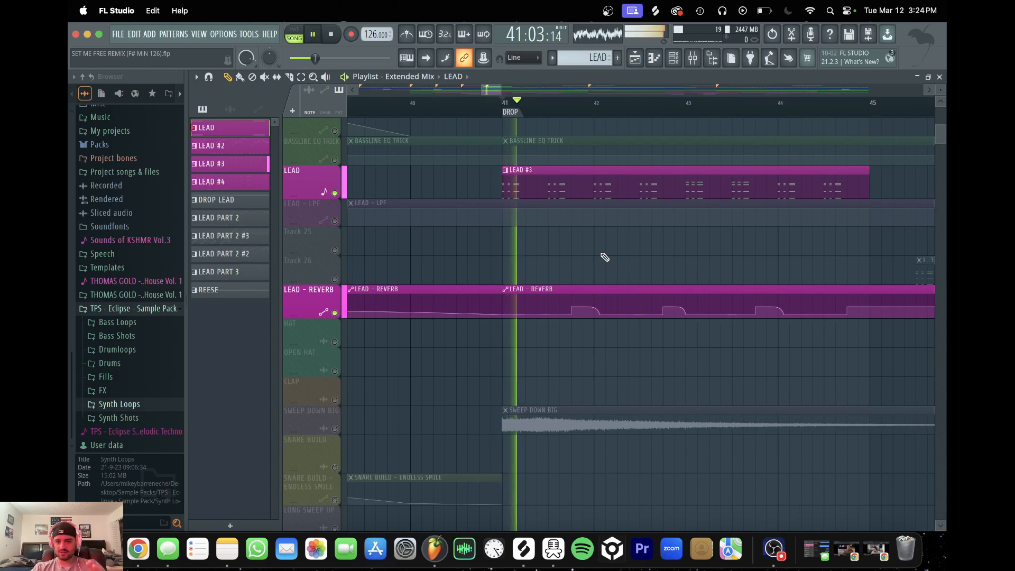
{"action": "key", "text": "space"}
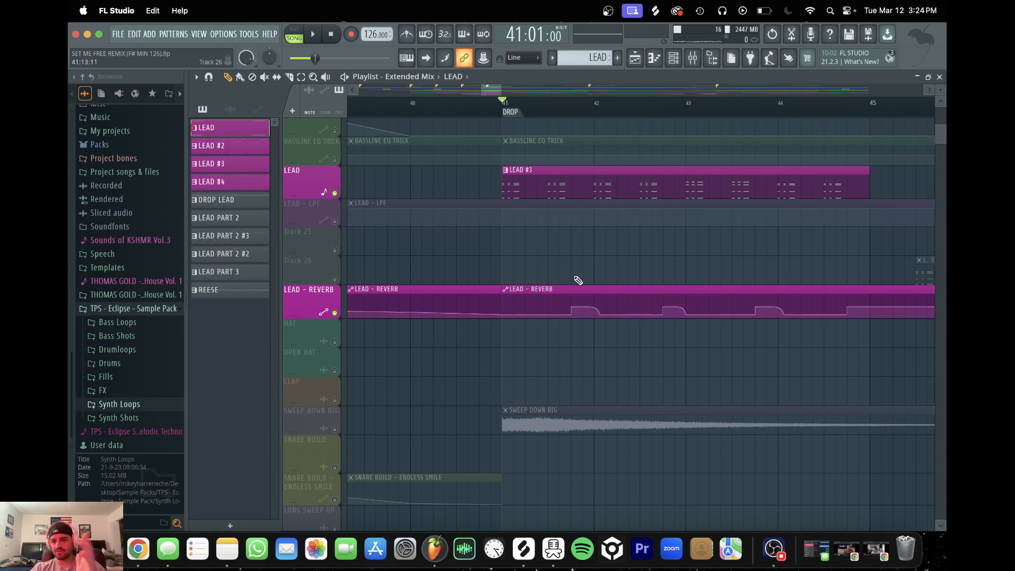
{"action": "key", "text": "space"}
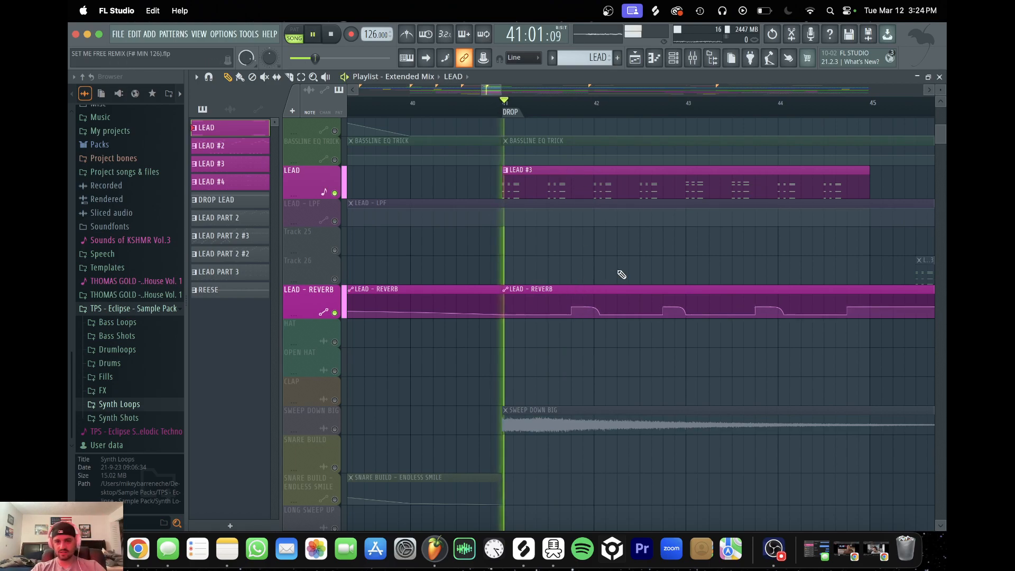
{"action": "key", "text": "space"}
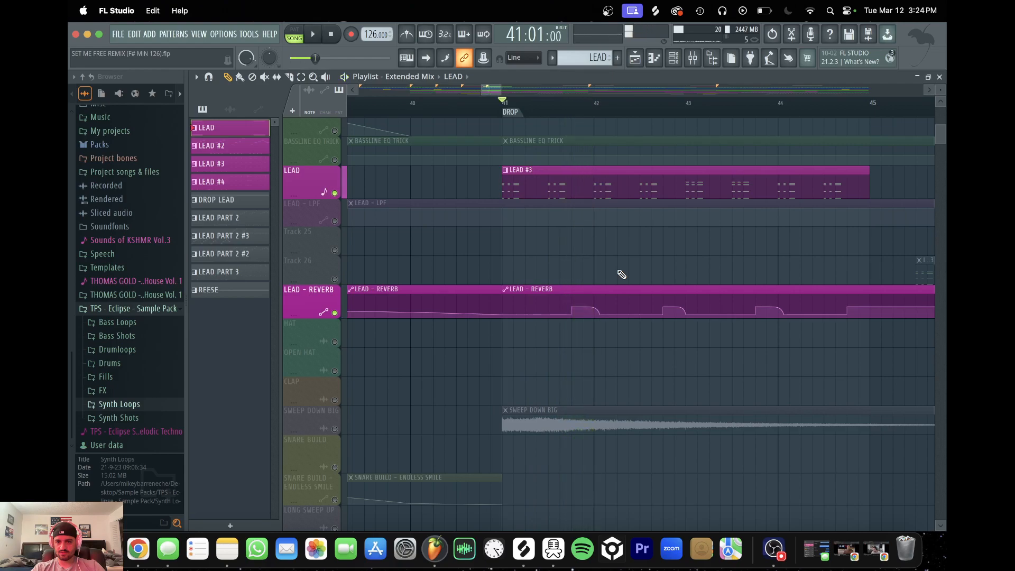
Compare the LEAD #3 clip from bar 41 with the LEAD - REVERB track muted and with it unmuted
{"action": "left_click", "coordinate": [335, 313]}
{"action": "key", "text": "space"}
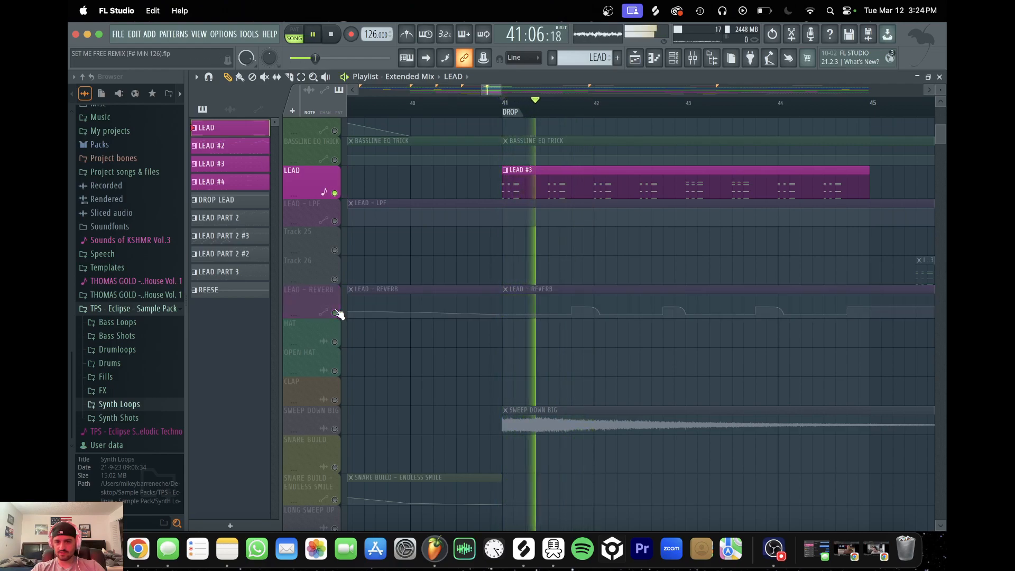
{"action": "key", "text": "space"}
{"action": "left_click", "coordinate": [335, 313]}
{"action": "key", "text": "space"}
{"action": "key", "text": "space"}
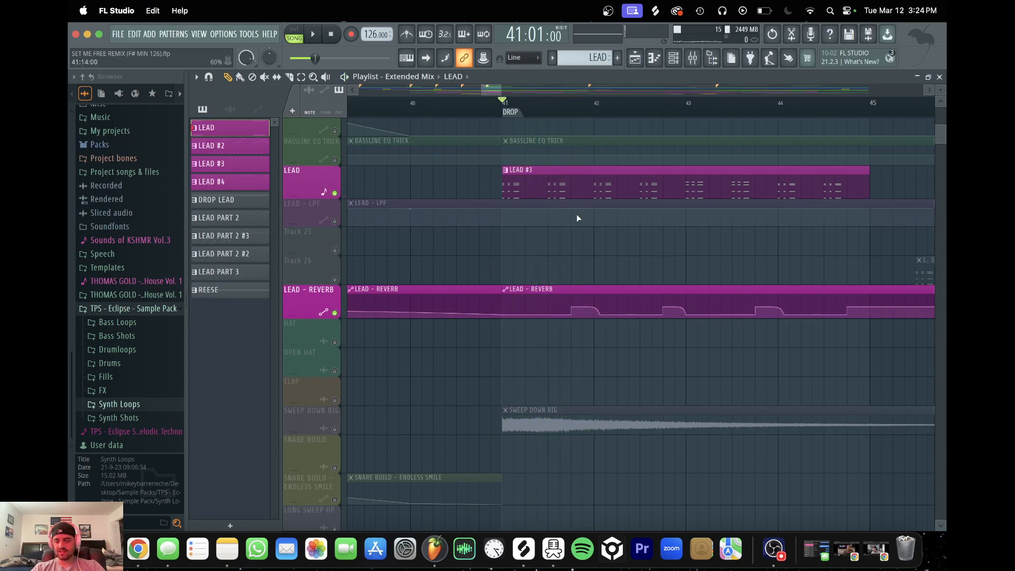
Restore all tracks, then solo Track 26 and play its LEAD PART 3 clips from bar 45
{"action": "left_click_drag", "start_coordinate": [496, 87], "coordinate": [531, 88]}
{"action": "right_click", "coordinate": [334, 312]}
{"action": "left_click", "coordinate": [334, 313]}
{"action": "left_click", "coordinate": [335, 313]}
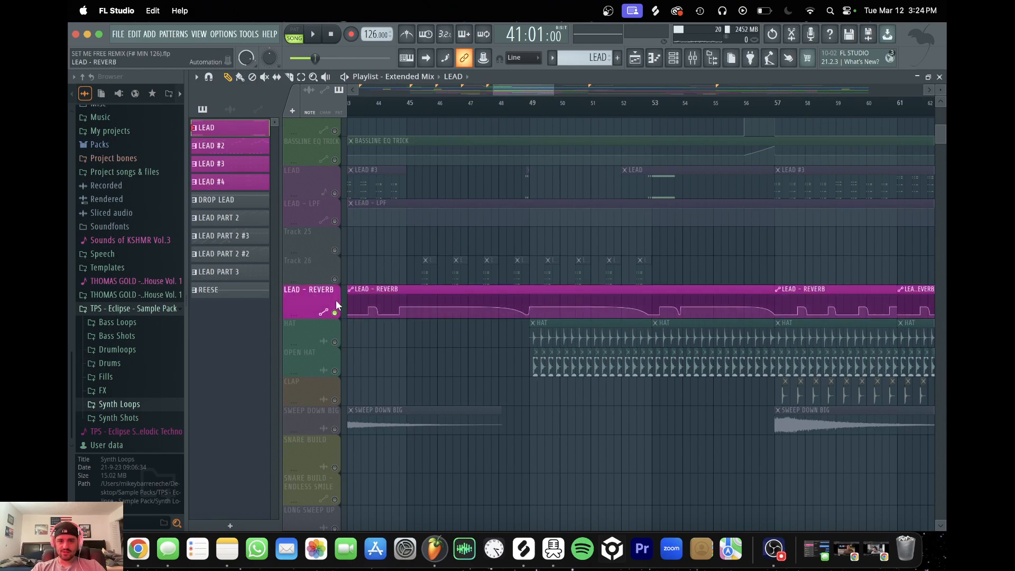
{"action": "right_click", "coordinate": [335, 312]}
{"action": "left_click_drag", "start_coordinate": [555, 93], "coordinate": [514, 91]}
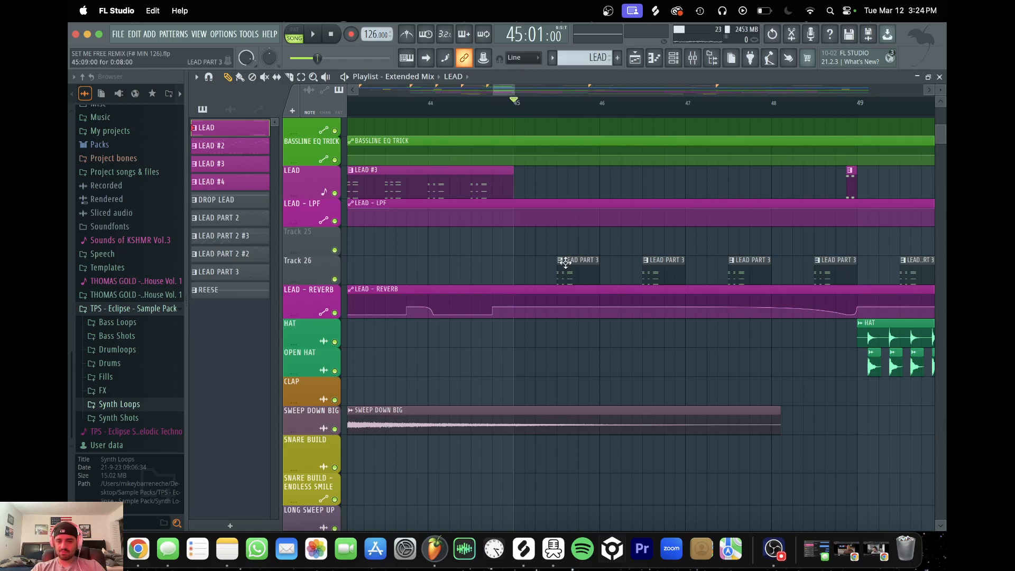
{"action": "right_click", "coordinate": [335, 279]}
{"action": "key", "text": "space"}
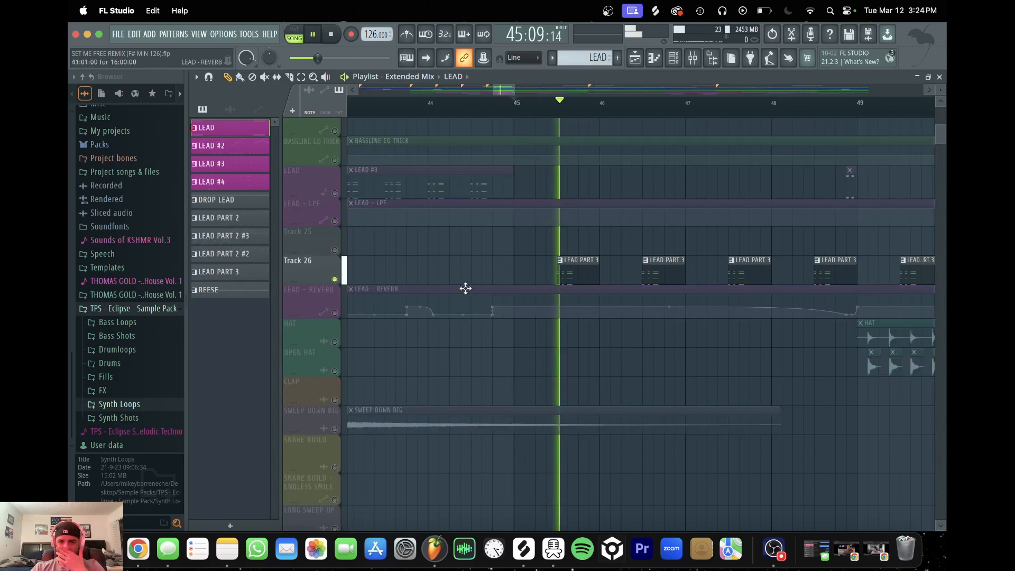
{"action": "key", "text": "space"}
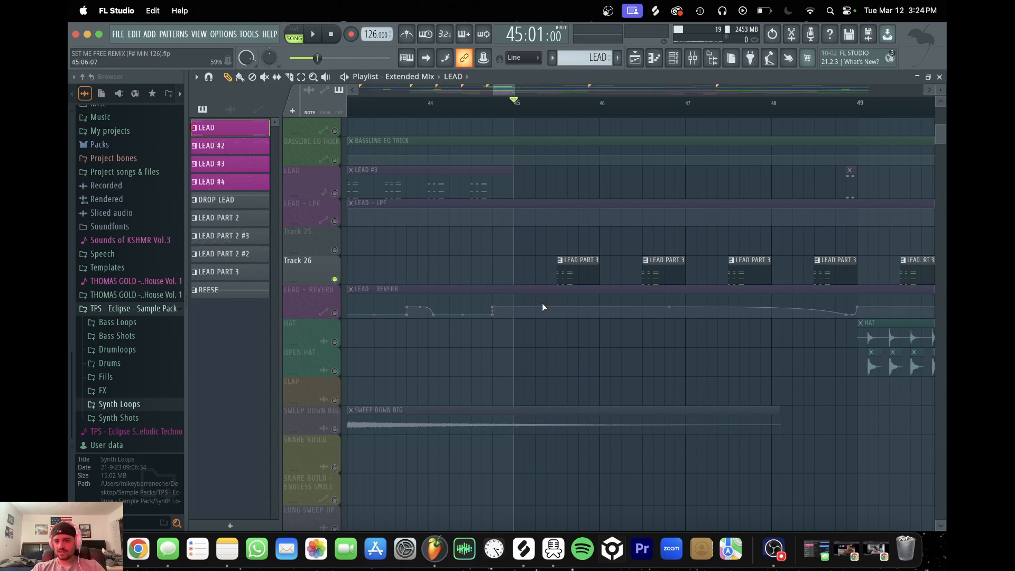
Open the LEAD PART 3 pattern in the piano roll, examine its notes across all octaves, and return to the playlist
{"action": "double_click", "coordinate": [583, 274]}
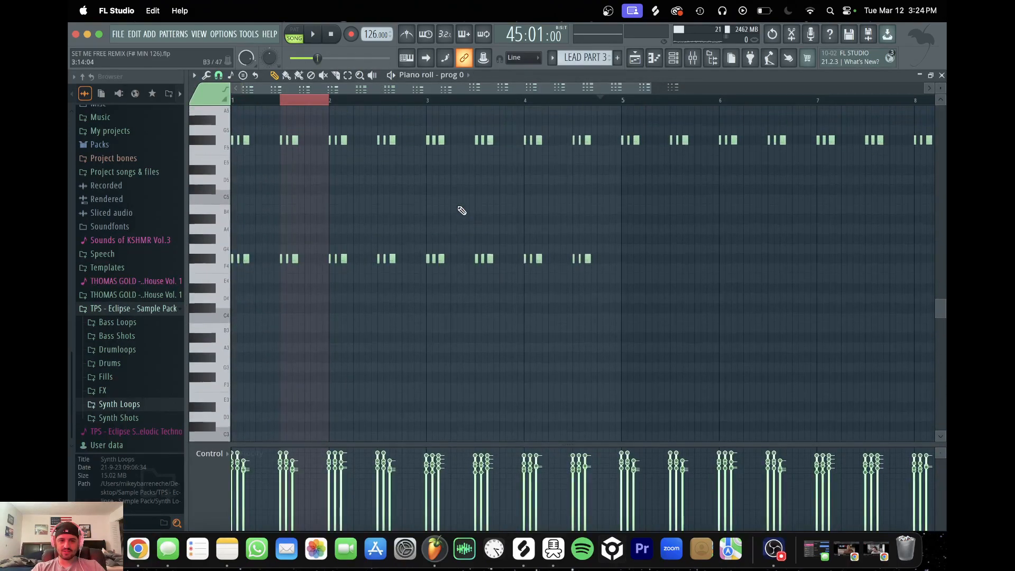
{"action": "scroll", "coordinate": [462, 211], "scroll_direction": "up", "scroll_amount": 3}
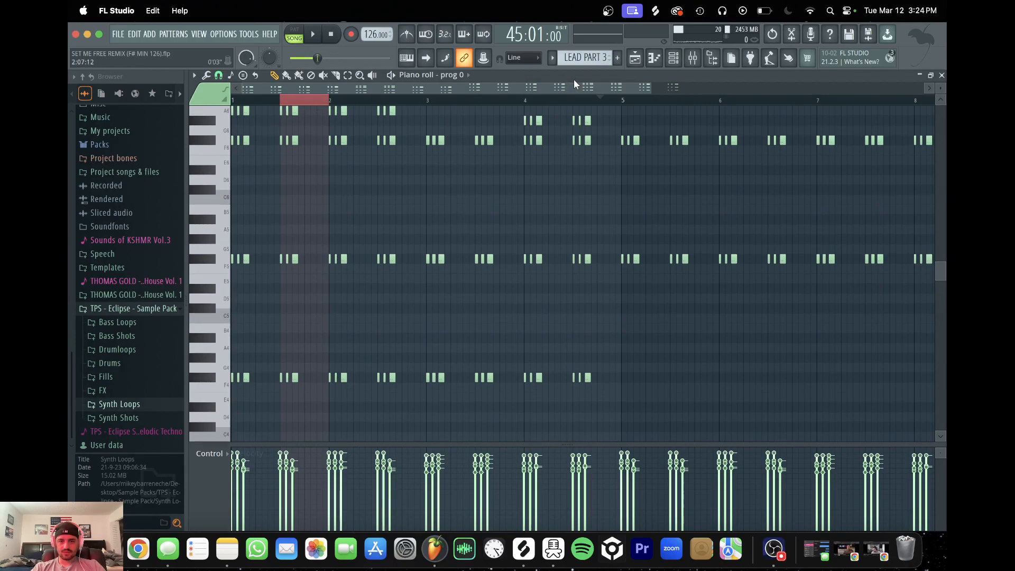
{"action": "scroll", "coordinate": [436, 185], "scroll_direction": "up", "scroll_amount": 6}
{"action": "scroll", "coordinate": [436, 185], "scroll_direction": "down", "scroll_amount": 6}
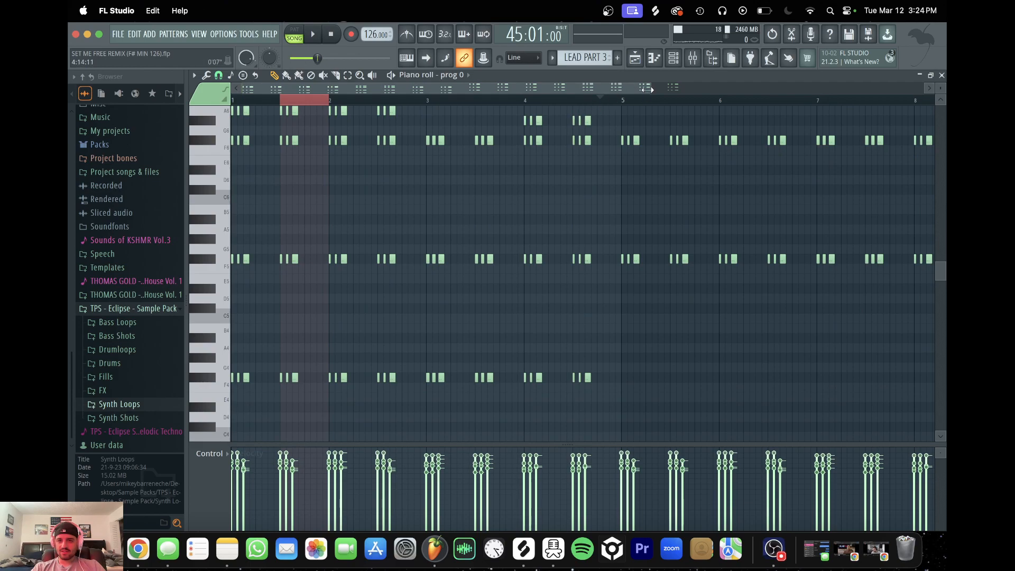
{"action": "left_click_drag", "start_coordinate": [646, 89], "coordinate": [687, 89]}
{"action": "scroll", "coordinate": [662, 279], "scroll_direction": "up", "scroll_amount": 10}
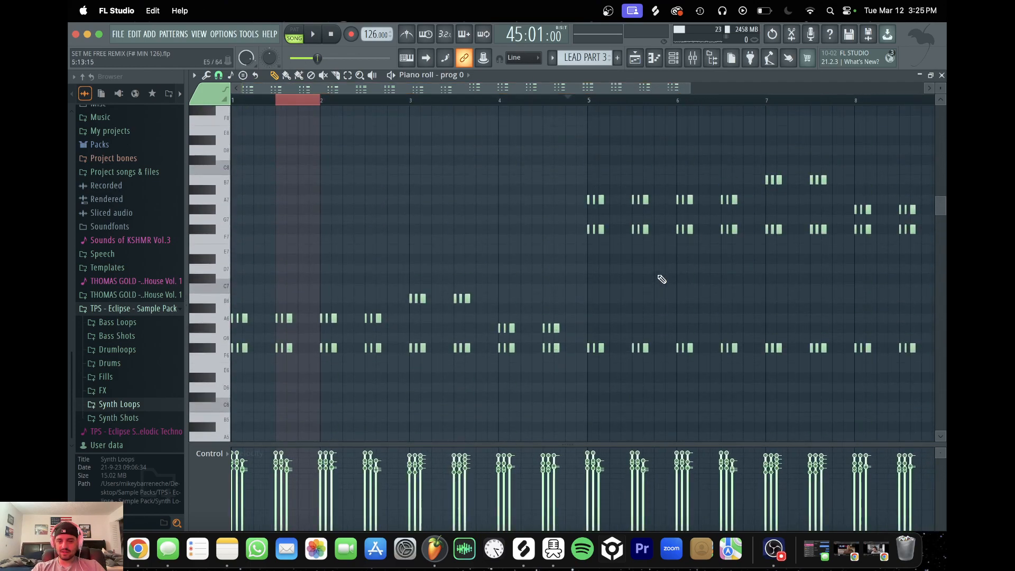
{"action": "scroll", "coordinate": [661, 279], "scroll_direction": "down", "scroll_amount": 2}
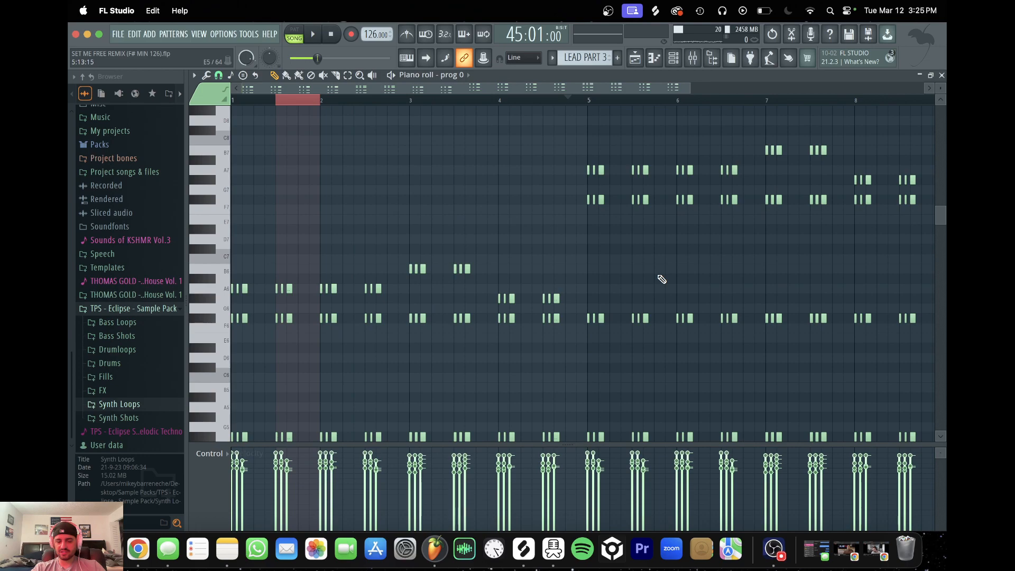
{"action": "scroll", "coordinate": [661, 279], "scroll_direction": "down", "scroll_amount": 6}
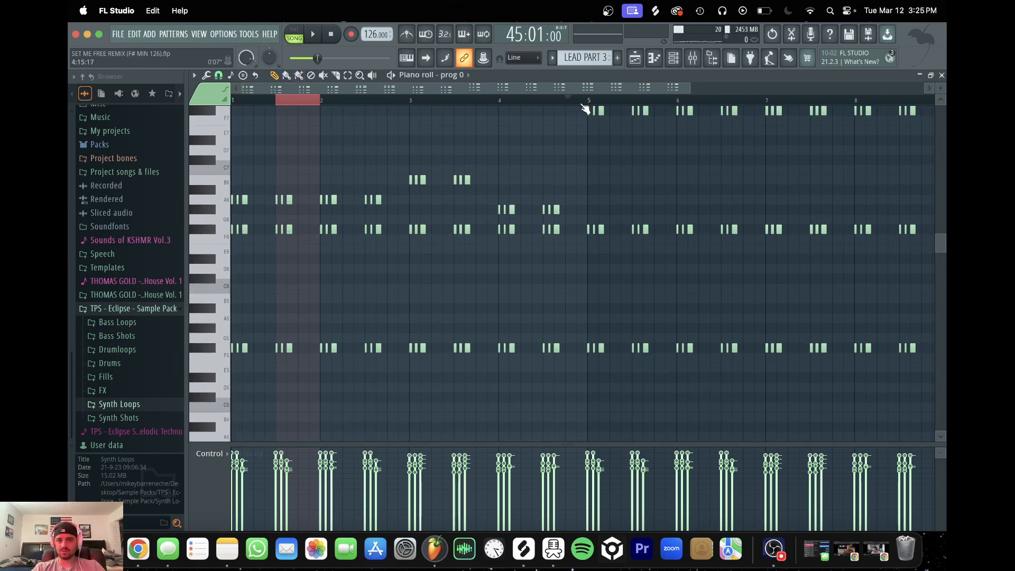
{"action": "left_click", "coordinate": [635, 58]}
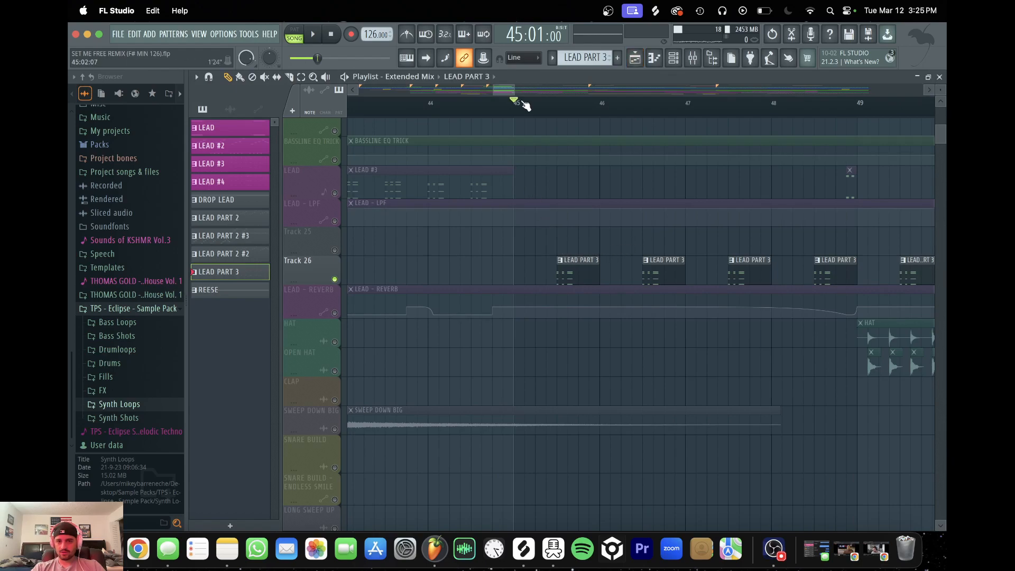
Restore all tracks and play the full arrangement from bar 45, following it past the hat entry on bar 49
{"action": "left_click_drag", "start_coordinate": [515, 92], "coordinate": [517, 130]}
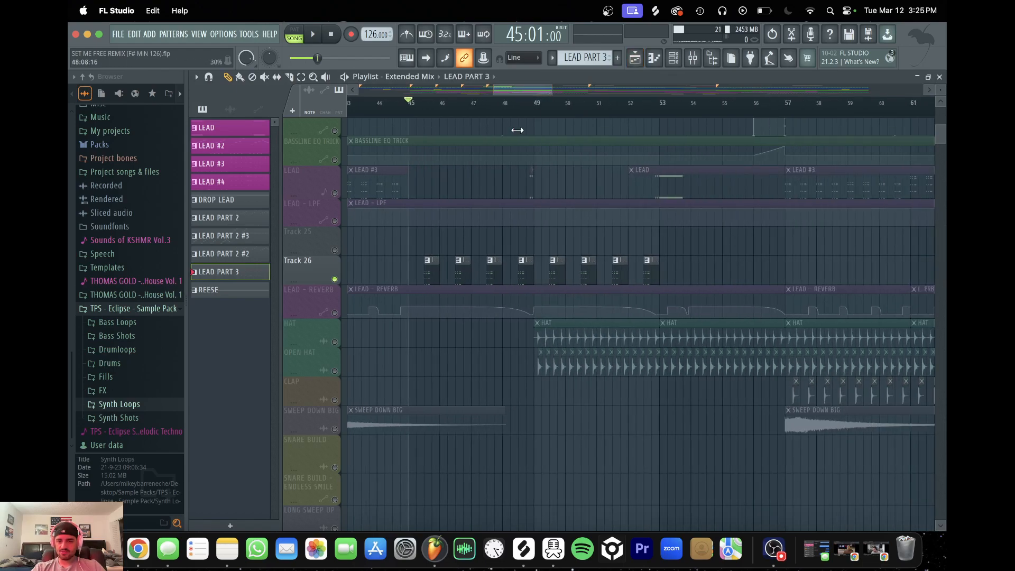
{"action": "right_click", "coordinate": [339, 280]}
{"action": "key", "text": "space"}
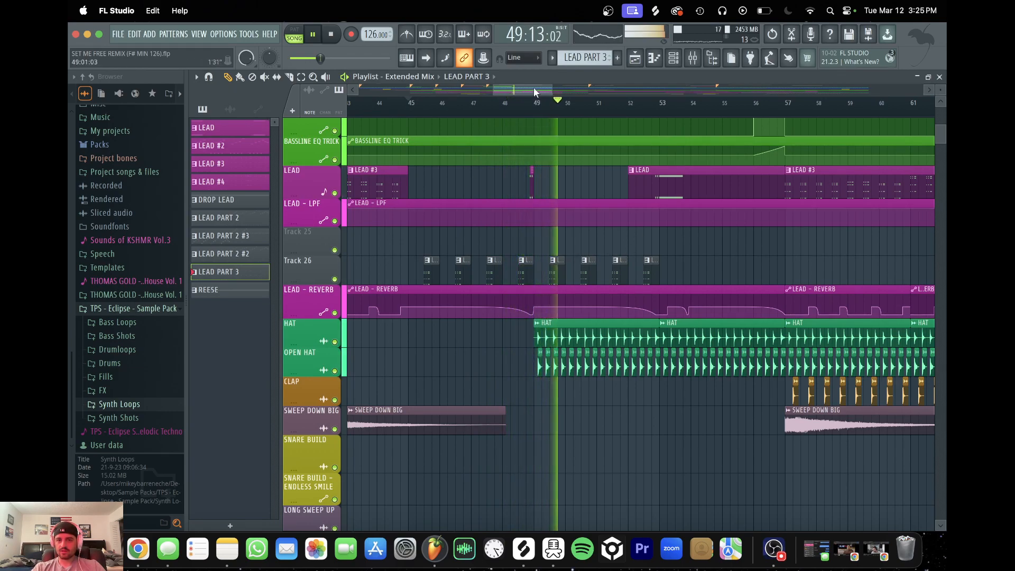
{"action": "left_click_drag", "start_coordinate": [534, 88], "coordinate": [542, 89]}
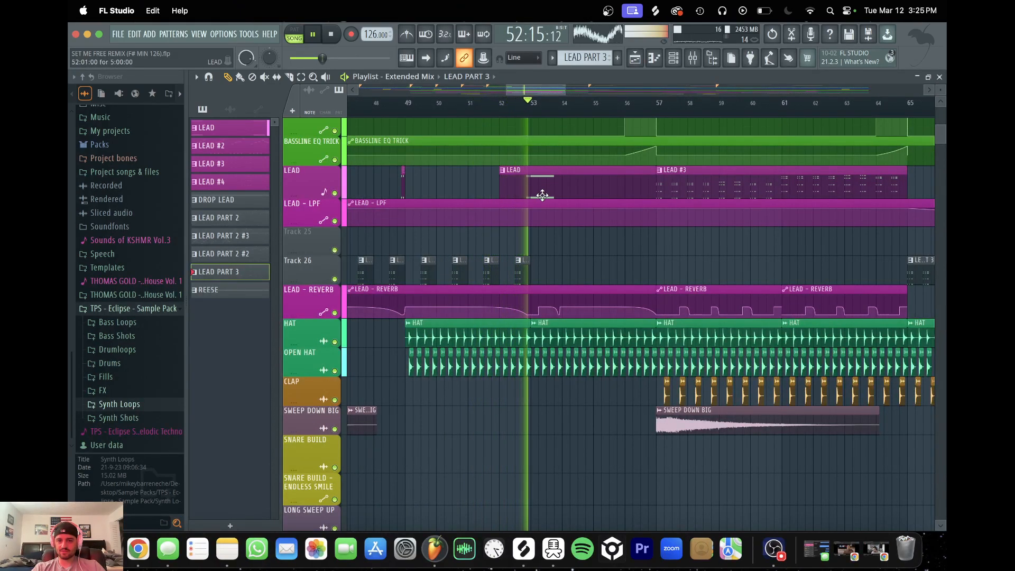
{"action": "left_click_drag", "start_coordinate": [545, 91], "coordinate": [563, 91]}
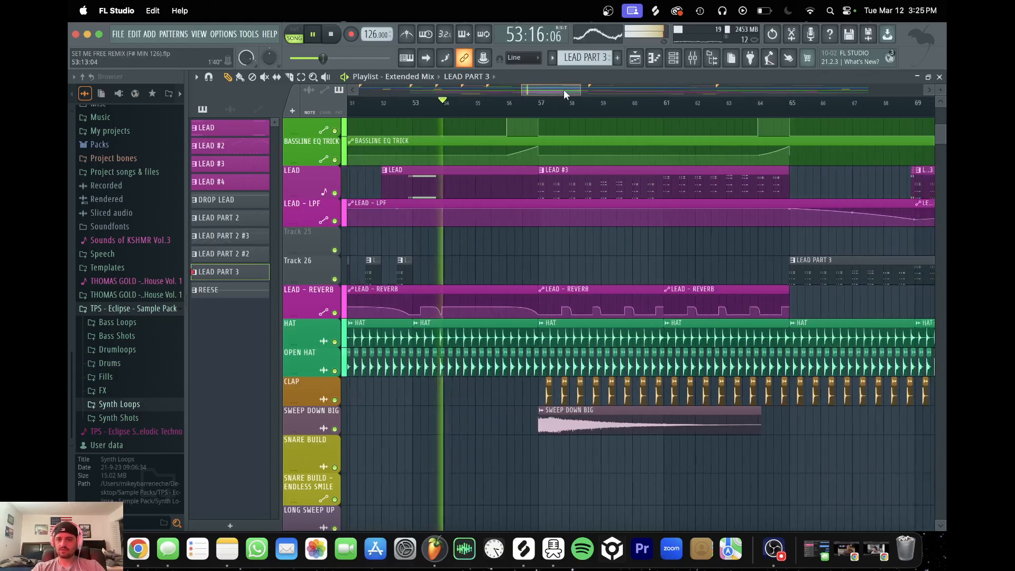
Examine the bassline, lead, hat and clap tracks from bar 57 up to BREAK 2 during playback, then stop it
{"action": "scroll", "coordinate": [499, 425], "scroll_direction": "up", "scroll_amount": 2}
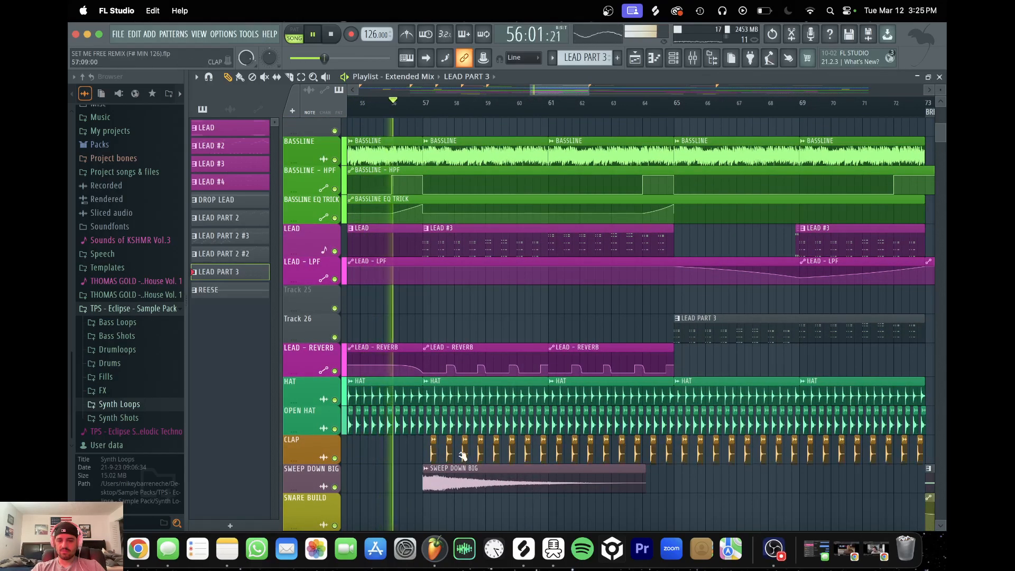
{"action": "scroll", "coordinate": [609, 447], "scroll_direction": "up", "scroll_amount": 2}
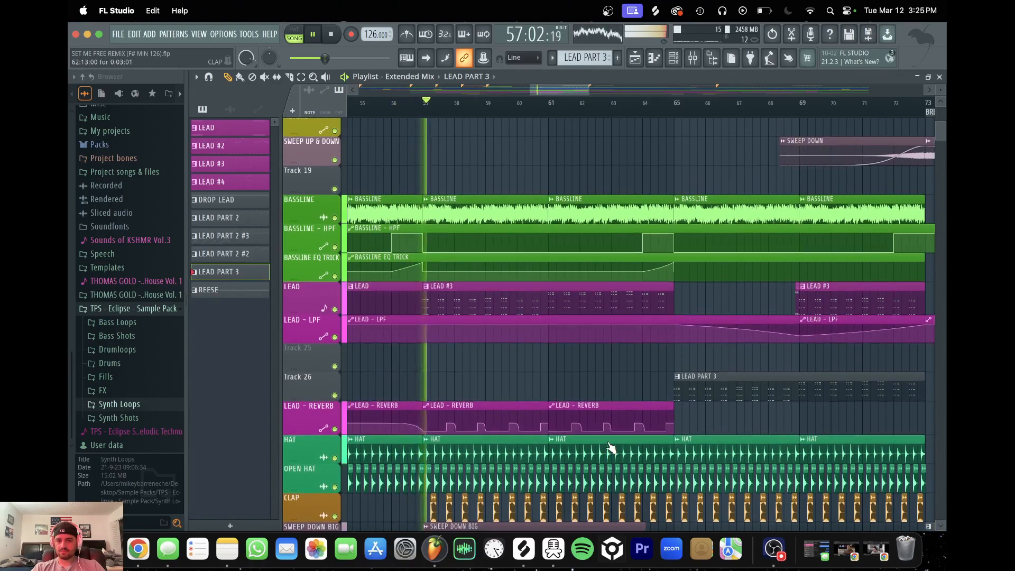
{"action": "scroll", "coordinate": [612, 448], "scroll_direction": "down", "scroll_amount": 4}
{"action": "scroll", "coordinate": [612, 448], "scroll_direction": "up", "scroll_amount": 6}
{"action": "scroll", "coordinate": [611, 448], "scroll_direction": "right", "scroll_amount": 4}
{"action": "scroll", "coordinate": [612, 448], "scroll_direction": "down", "scroll_amount": 2}
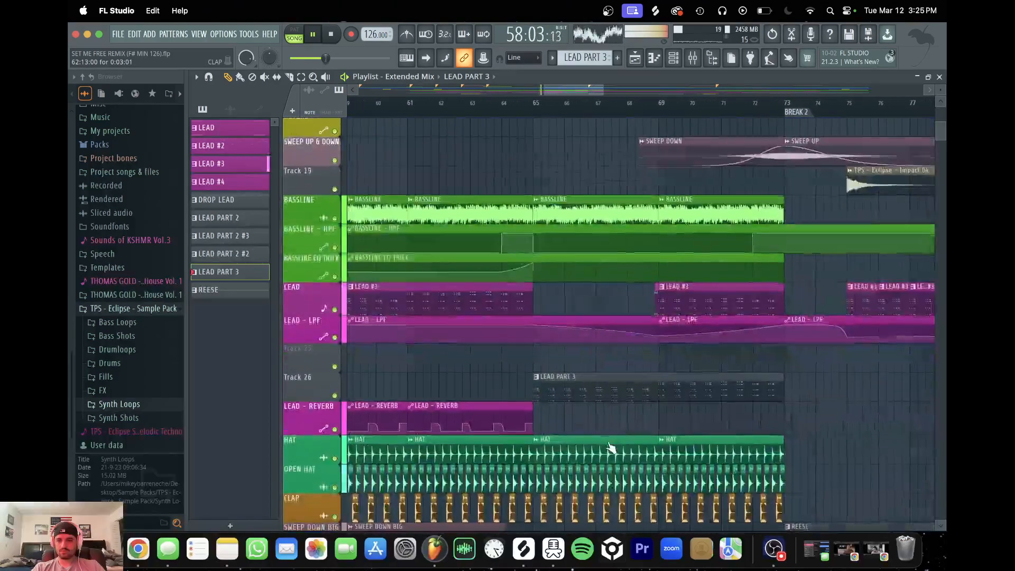
{"action": "scroll", "coordinate": [611, 448], "scroll_direction": "down", "scroll_amount": 5}
{"action": "scroll", "coordinate": [612, 449], "scroll_direction": "right", "scroll_amount": 2}
{"action": "left_click_drag", "start_coordinate": [624, 87], "coordinate": [681, 88]}
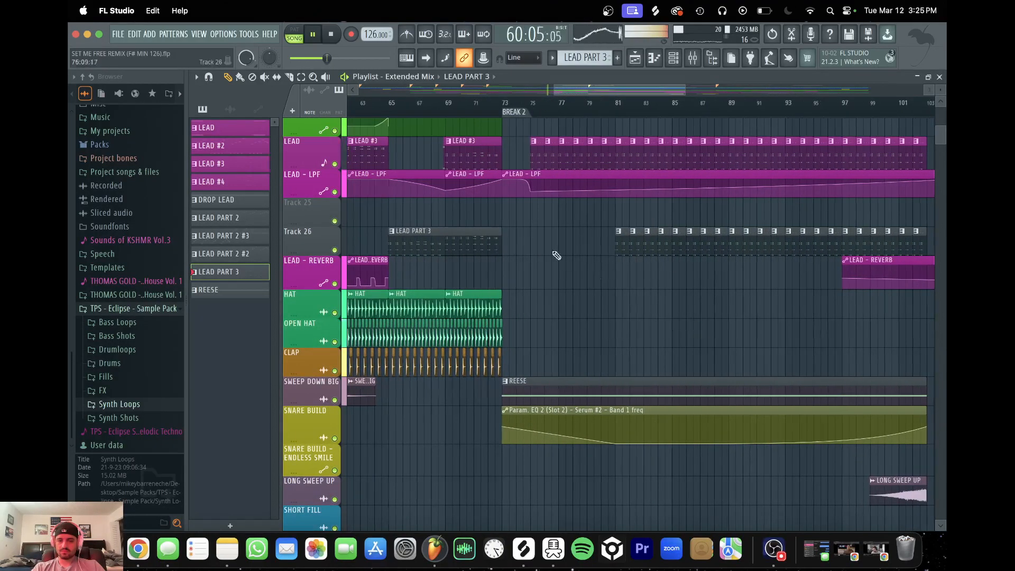
{"action": "key", "text": "space"}
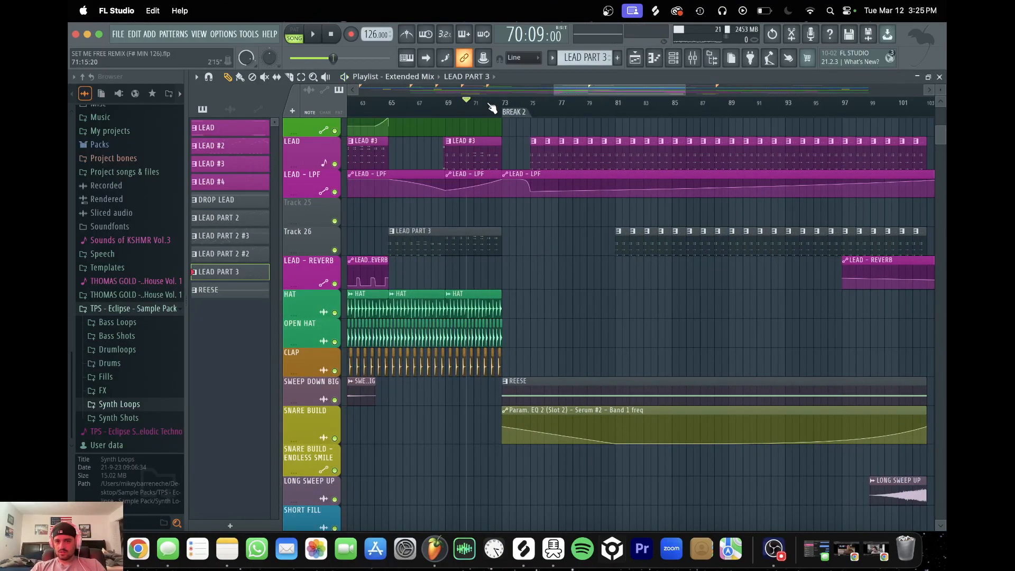
Play into BREAK 2 on bar 73 and examine its LEAD, REESE and Param. EQ 2 automation clips
{"action": "key", "text": "space"}
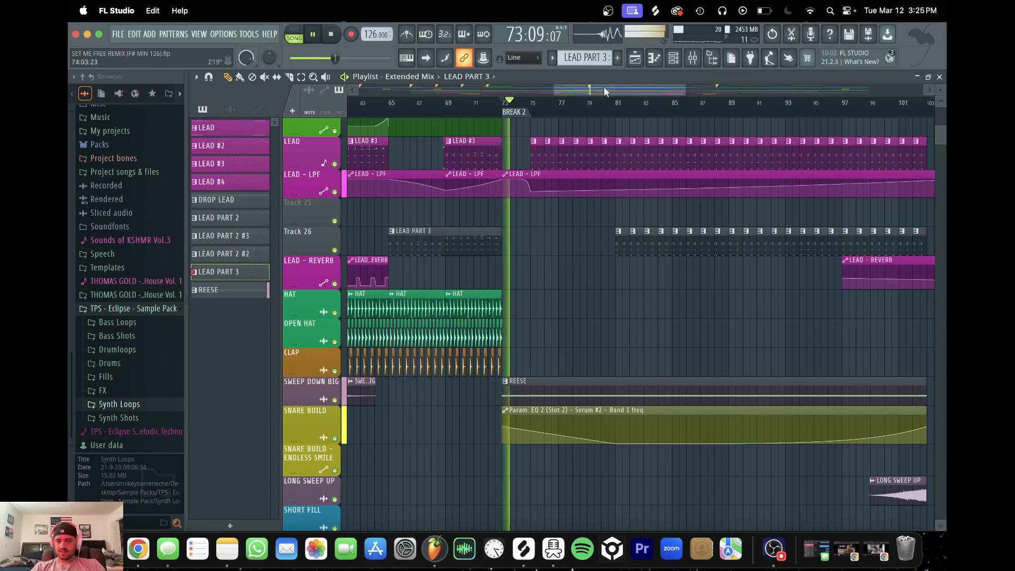
{"action": "scroll", "coordinate": [616, 334], "scroll_direction": "right", "scroll_amount": 2}
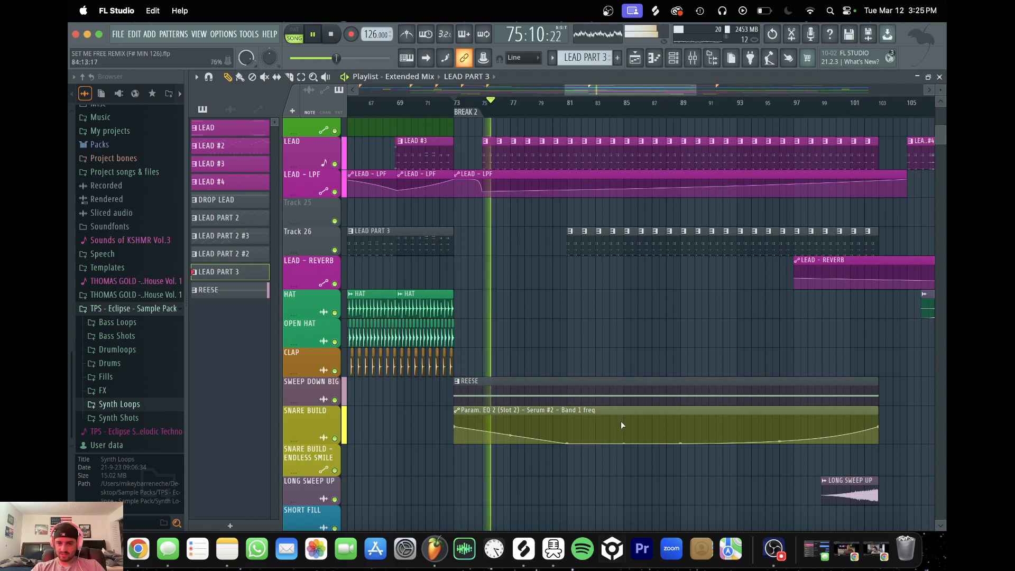
{"action": "scroll", "coordinate": [624, 342], "scroll_direction": "right", "scroll_amount": 2}
{"action": "scroll", "coordinate": [624, 341], "scroll_direction": "up", "scroll_amount": 2}
{"action": "scroll", "coordinate": [625, 341], "scroll_direction": "down", "scroll_amount": 2}
{"action": "scroll", "coordinate": [623, 342], "scroll_direction": "left", "scroll_amount": 1}
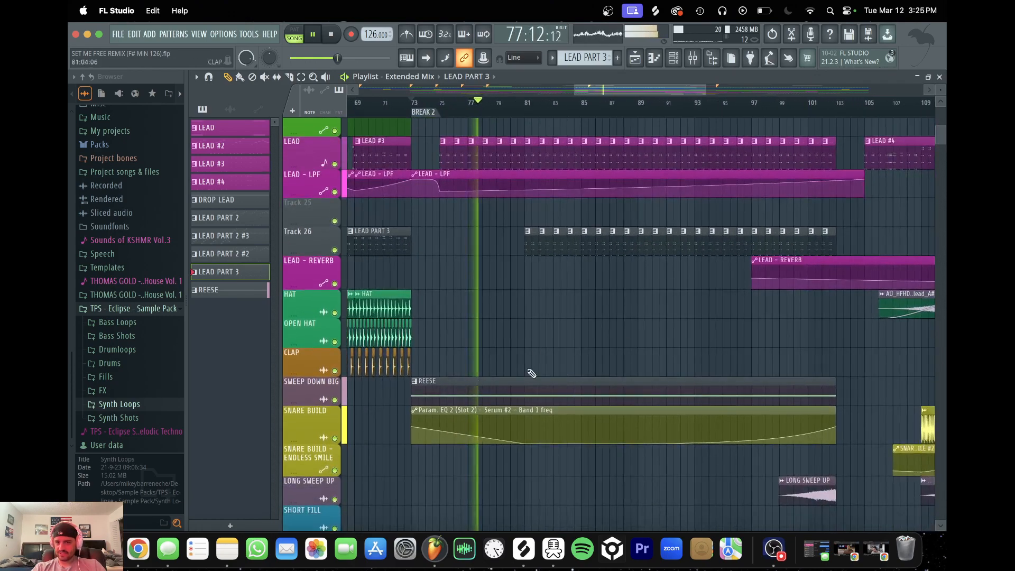
{"action": "key", "text": "space"}
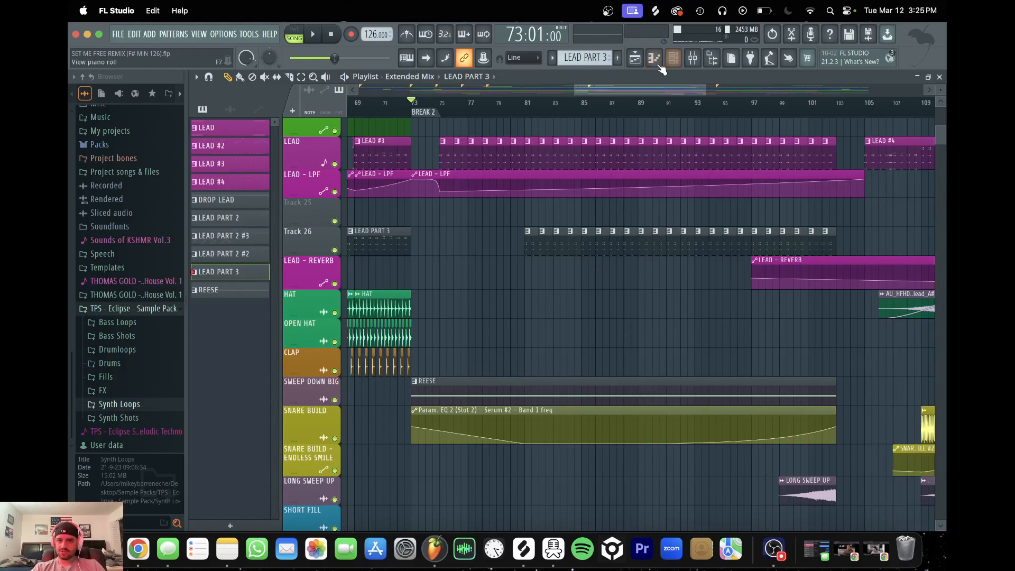
Select the REESE pattern and open the channel rack
{"action": "scroll", "coordinate": [600, 60], "scroll_direction": "down", "scroll_amount": 2}
{"action": "scroll", "coordinate": [603, 62], "scroll_direction": "up", "scroll_amount": 1}
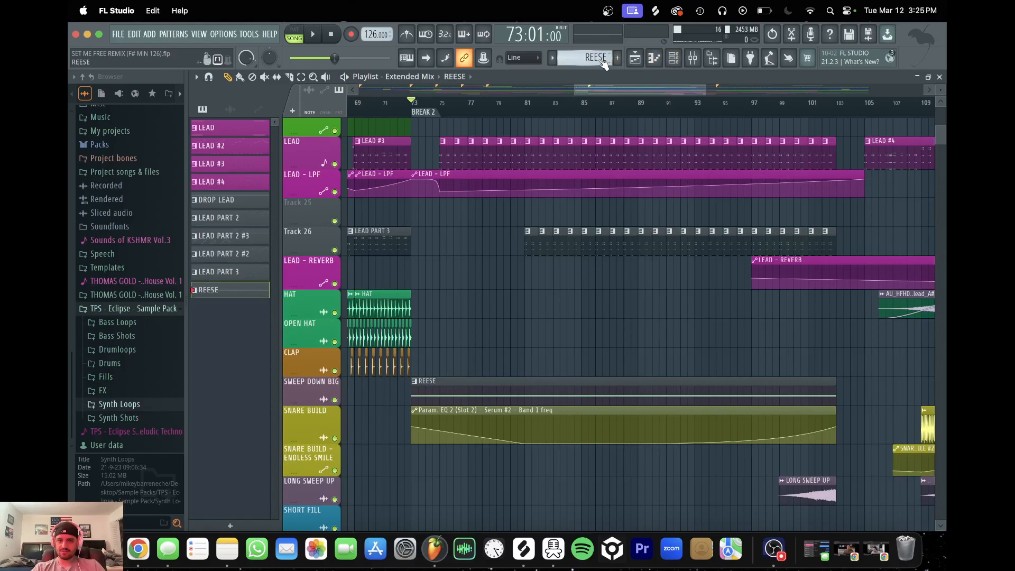
{"action": "left_click", "coordinate": [674, 59]}
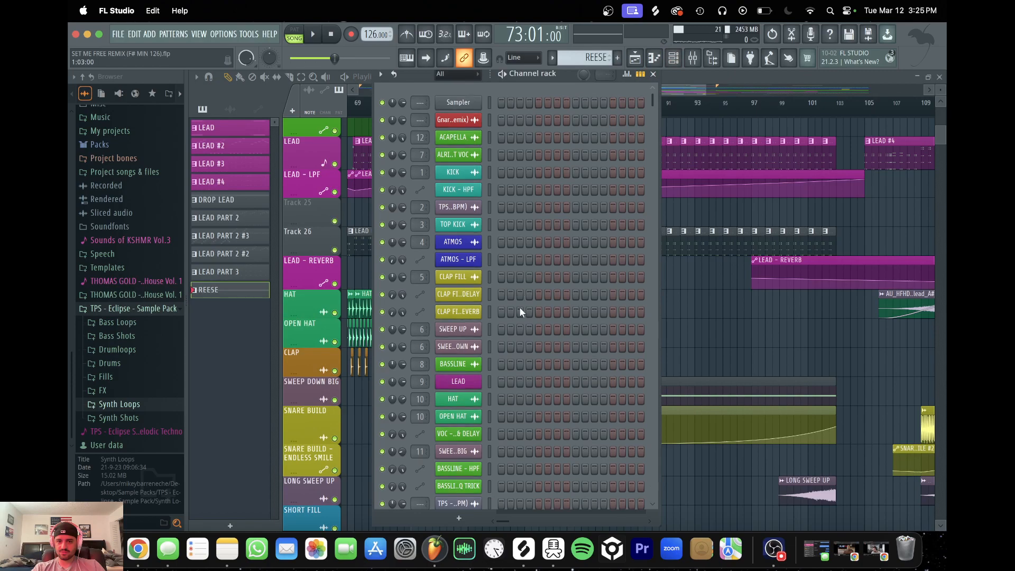
{"action": "left_click", "coordinate": [458, 77]}
{"action": "left_click", "coordinate": [449, 101]}
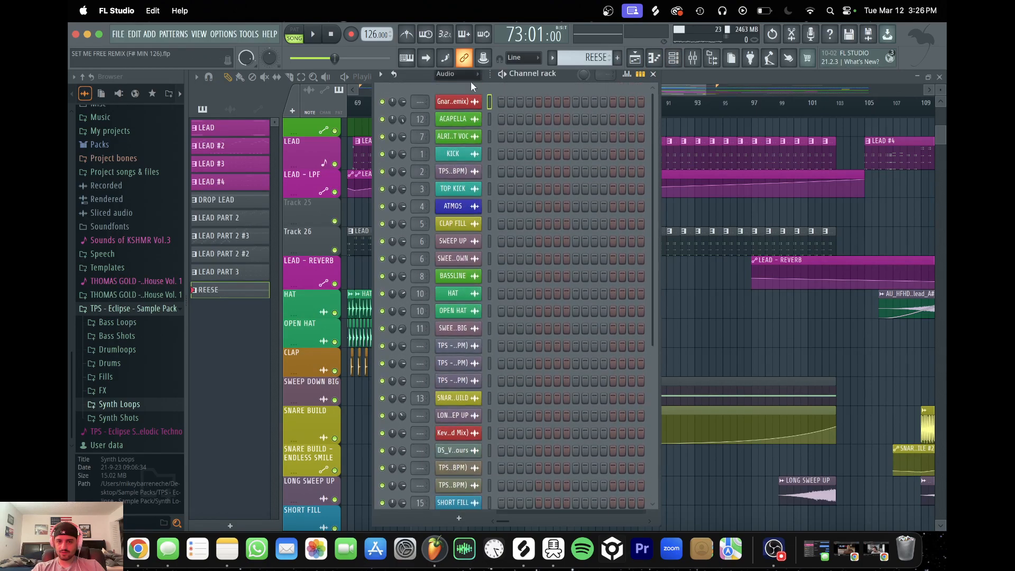
{"action": "left_click", "coordinate": [464, 75]}
{"action": "left_click", "coordinate": [456, 87]}
Find the Serum #2 channel used by the REESE pattern, inspect its Serum preset, then close the plugin and the channel rack
{"action": "scroll", "coordinate": [498, 294], "scroll_direction": "down", "scroll_amount": 5}
{"action": "scroll", "coordinate": [497, 294], "scroll_direction": "down", "scroll_amount": 8}
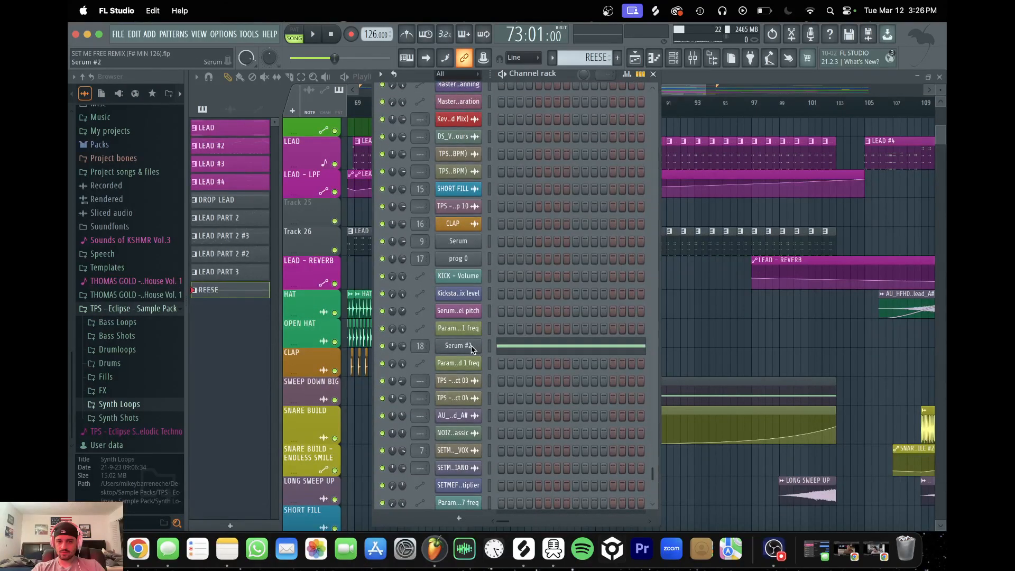
{"action": "left_click", "coordinate": [458, 346]}
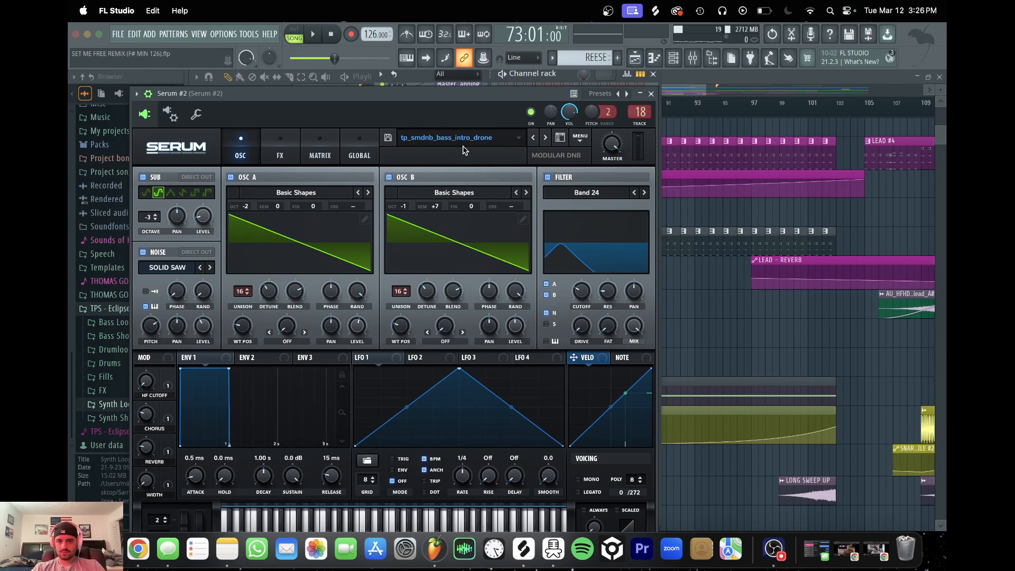
{"action": "left_click", "coordinate": [650, 95]}
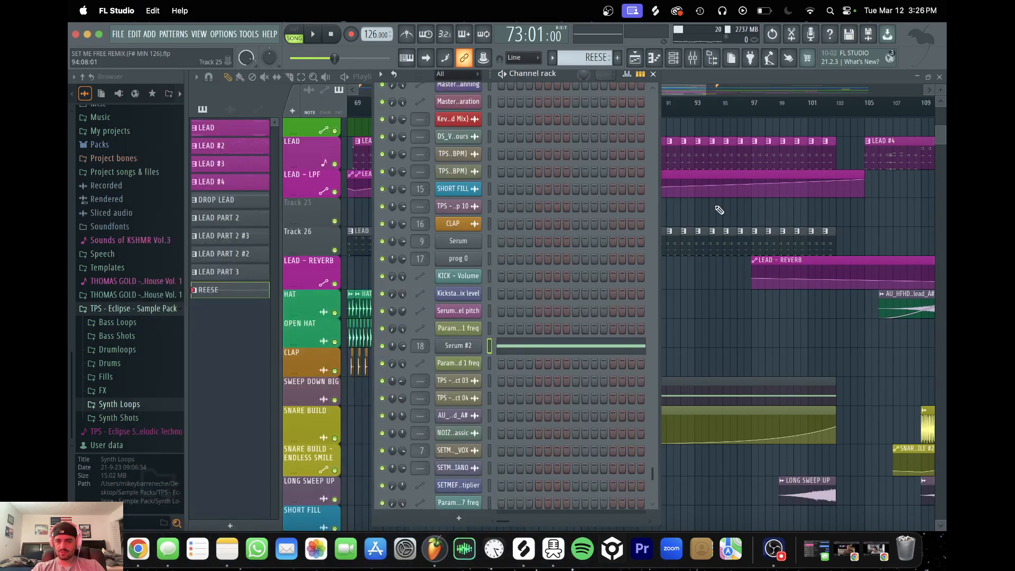
{"action": "left_click", "coordinate": [653, 74]}
Play the arrangement from bar 81 in BREAK 2 with the tracks up to DROP 2 in view
{"action": "left_click_drag", "start_coordinate": [660, 103], "coordinate": [419, 104]}
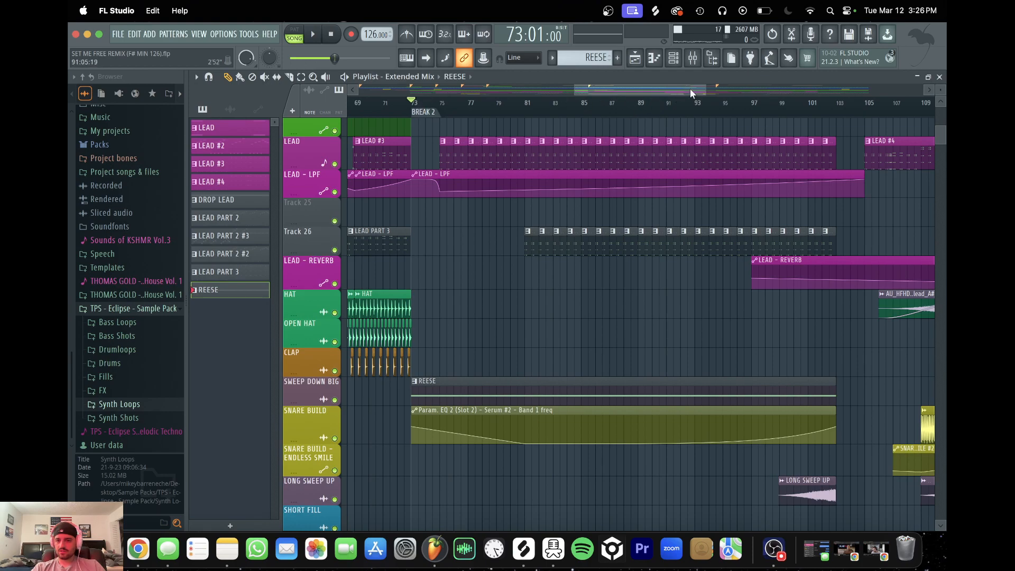
{"action": "left_click_drag", "start_coordinate": [708, 89], "coordinate": [790, 97]}
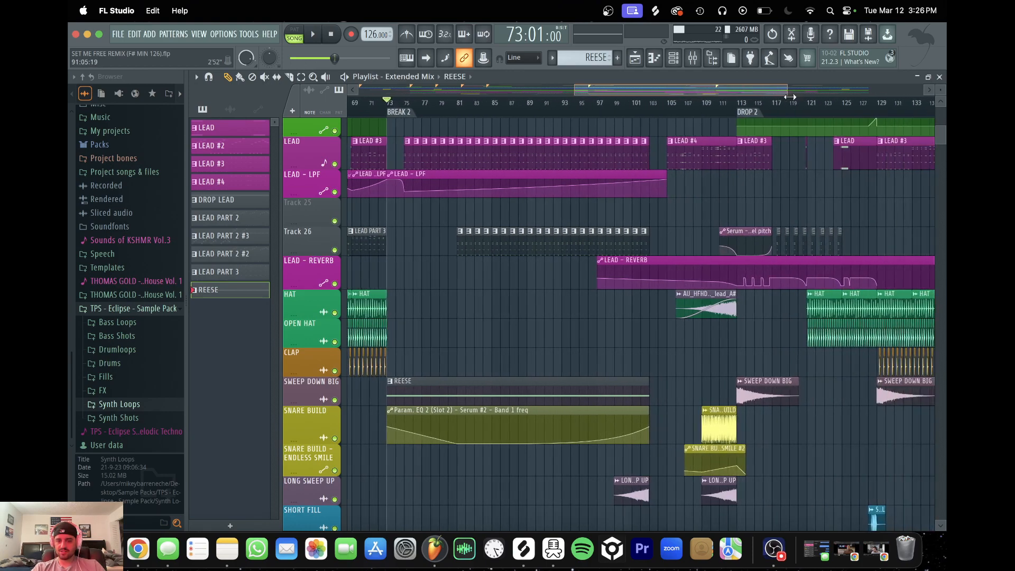
{"action": "scroll", "coordinate": [786, 87], "scroll_direction": "right", "scroll_amount": 4}
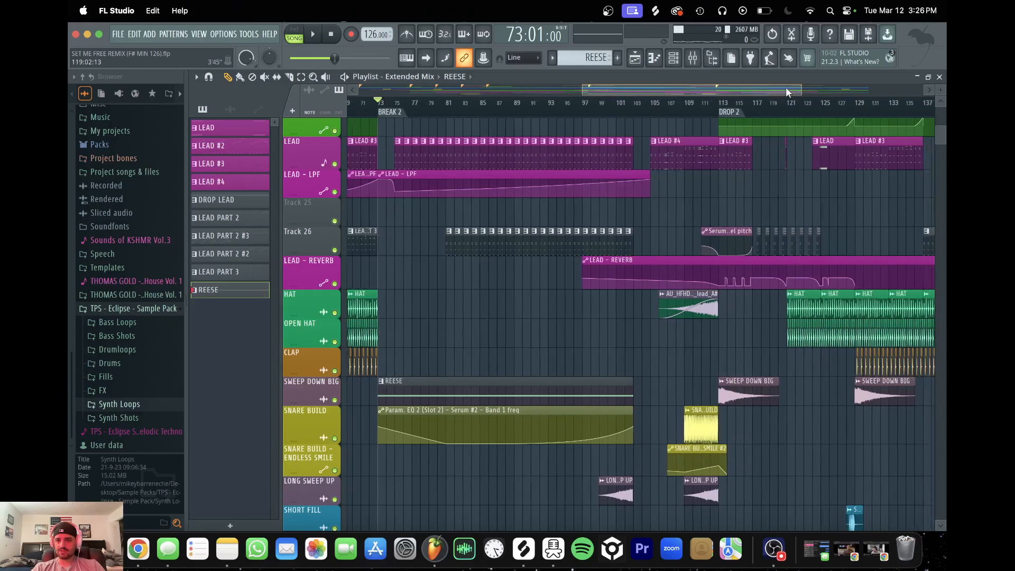
{"action": "left_click_drag", "start_coordinate": [786, 88], "coordinate": [725, 87]}
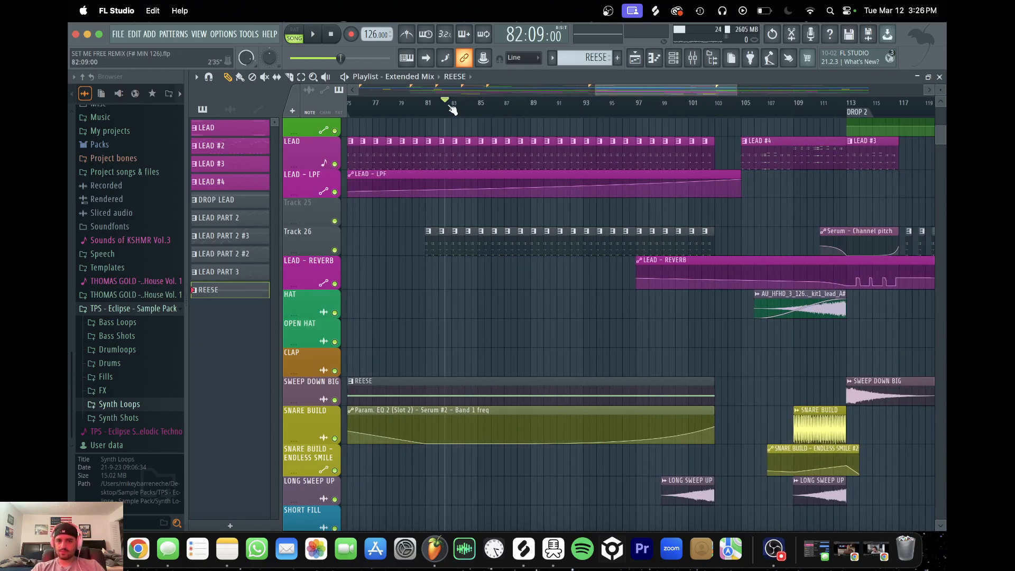
{"action": "key", "text": "space"}
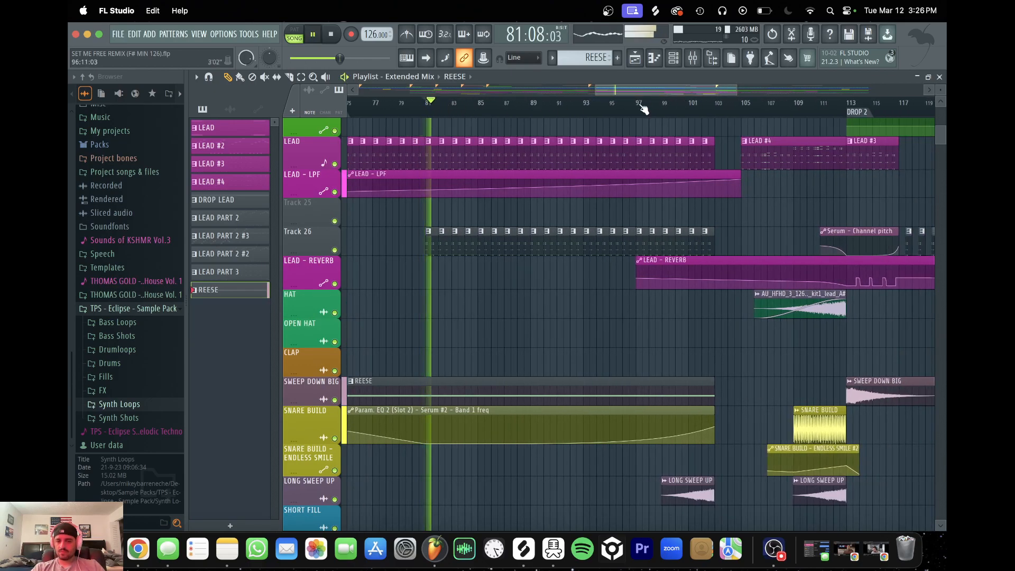
{"action": "left_click_drag", "start_coordinate": [734, 91], "coordinate": [766, 91]}
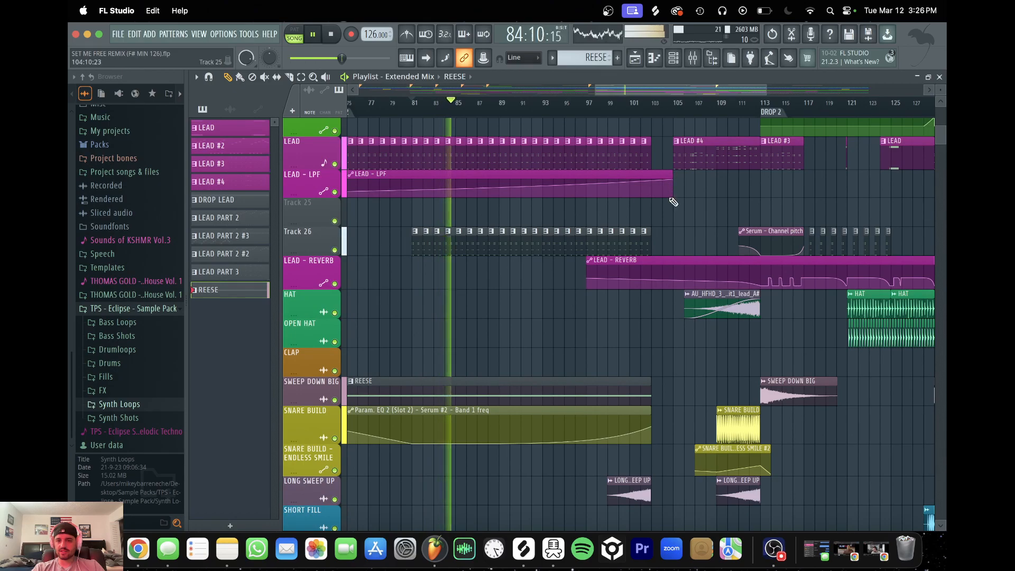
Examine the kick, atmos and bassline tracks around DROP 2, move playback to bar 105 and stop it
{"action": "scroll", "coordinate": [672, 201], "scroll_direction": "up", "scroll_amount": 5}
{"action": "scroll", "coordinate": [671, 201], "scroll_direction": "right", "scroll_amount": 5}
{"action": "scroll", "coordinate": [672, 202], "scroll_direction": "up", "scroll_amount": 8}
{"action": "scroll", "coordinate": [673, 201], "scroll_direction": "right", "scroll_amount": 2}
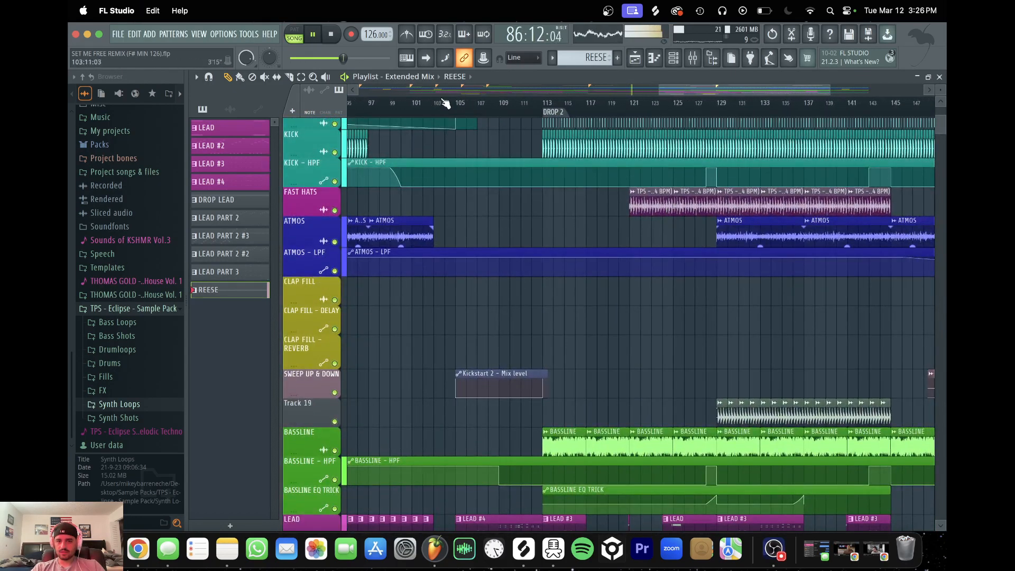
{"action": "left_click", "coordinate": [442, 103]}
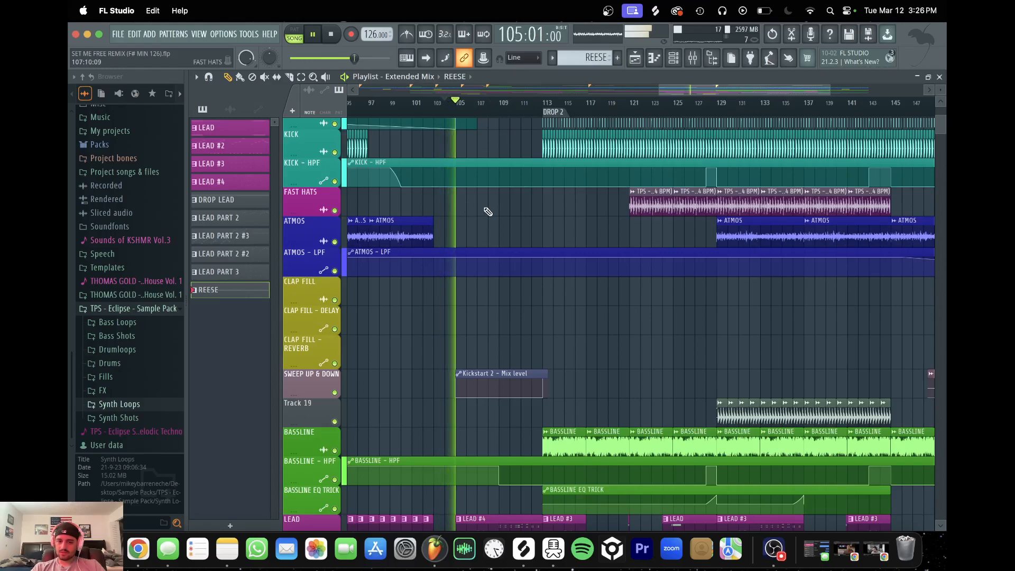
{"action": "key", "text": "space"}
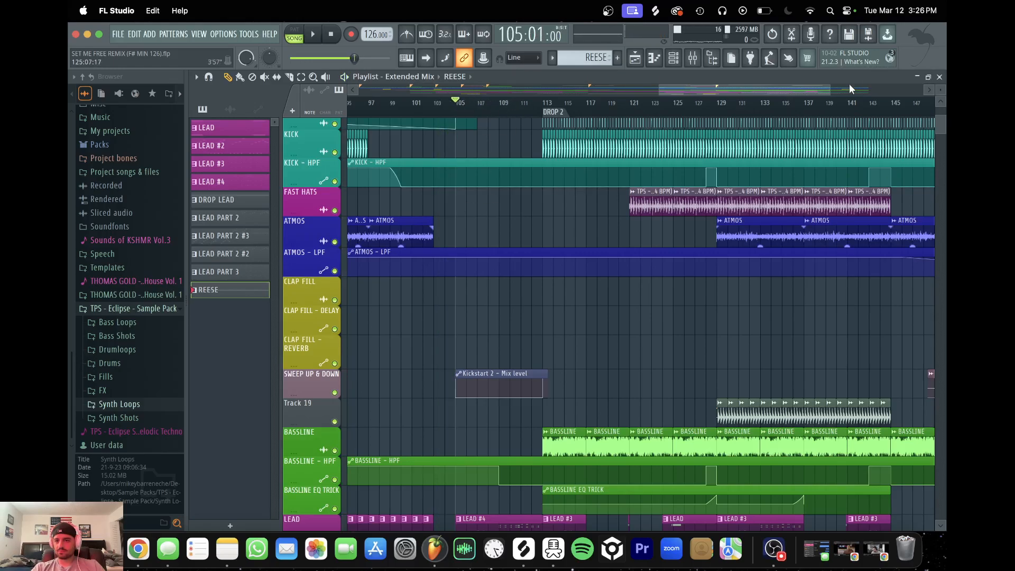
Play the build from bar 105 and examine the lead, reverb, riser and snare build clips leading to DROP 2
{"action": "left_click_drag", "start_coordinate": [827, 86], "coordinate": [763, 93]}
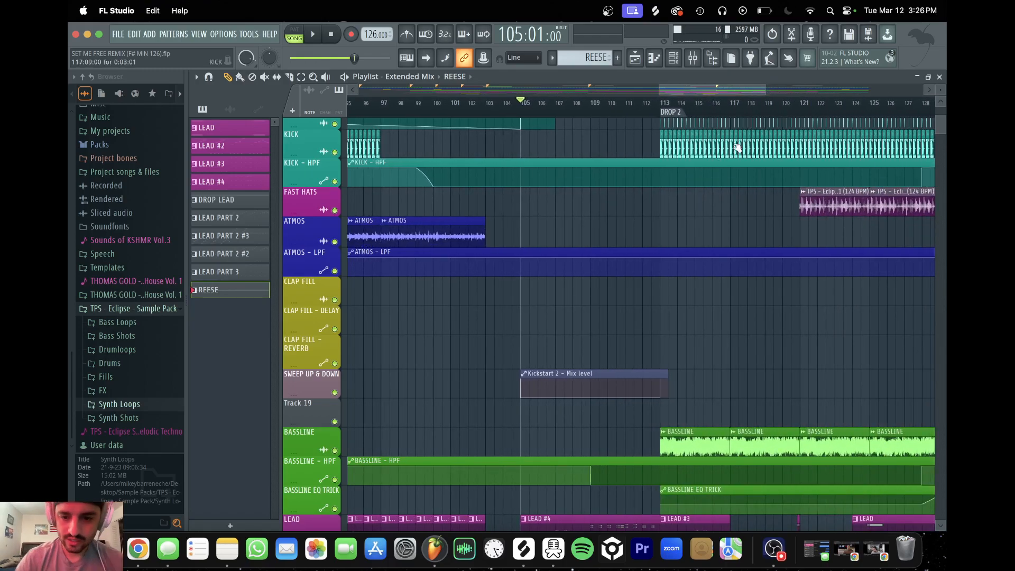
{"action": "scroll", "coordinate": [676, 291], "scroll_direction": "down", "scroll_amount": 5}
{"action": "scroll", "coordinate": [677, 293], "scroll_direction": "down", "scroll_amount": 1}
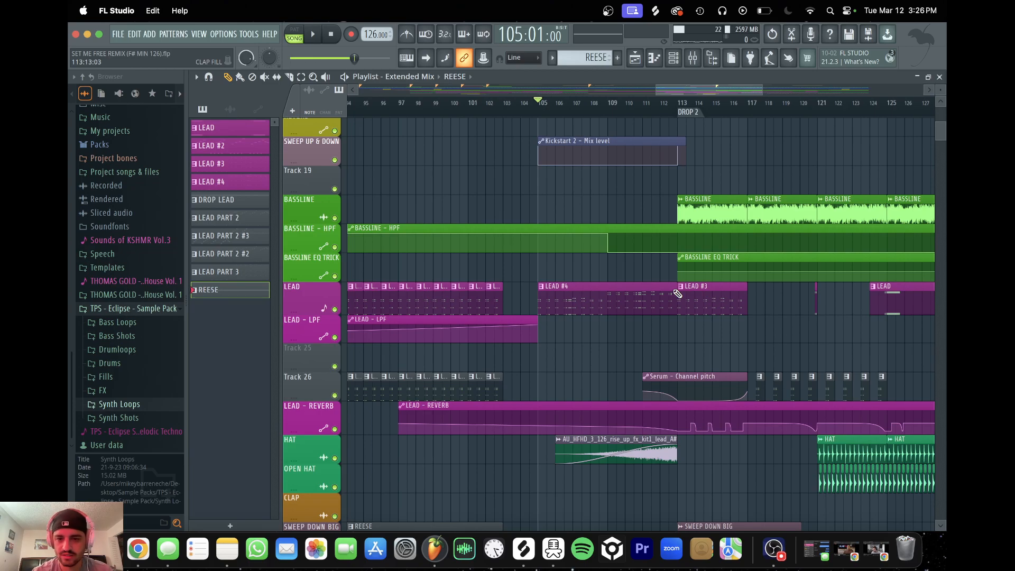
{"action": "key", "text": "space"}
{"action": "scroll", "coordinate": [738, 339], "scroll_direction": "down", "scroll_amount": 5}
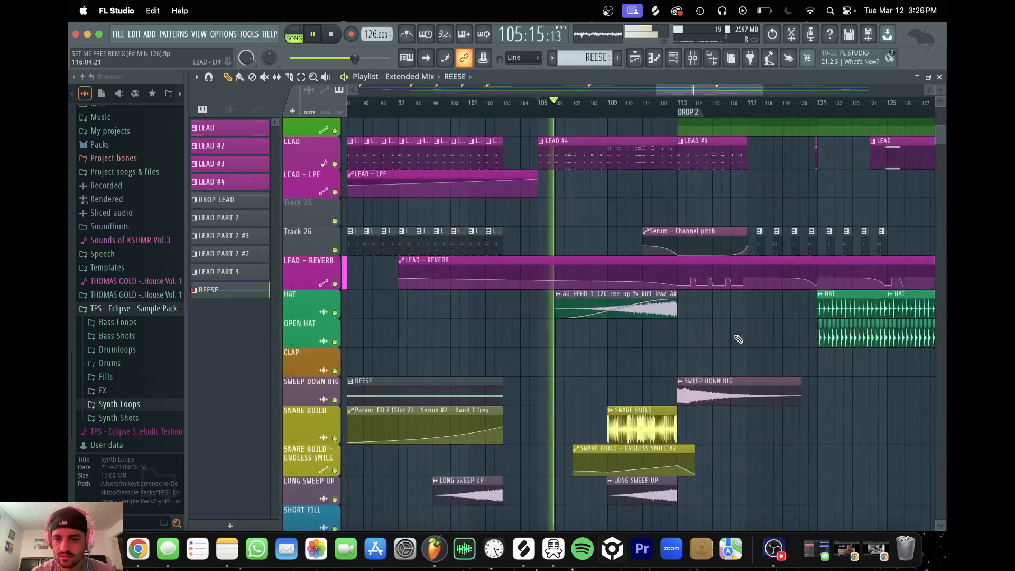
{"action": "scroll", "coordinate": [737, 337], "scroll_direction": "up", "scroll_amount": 1}
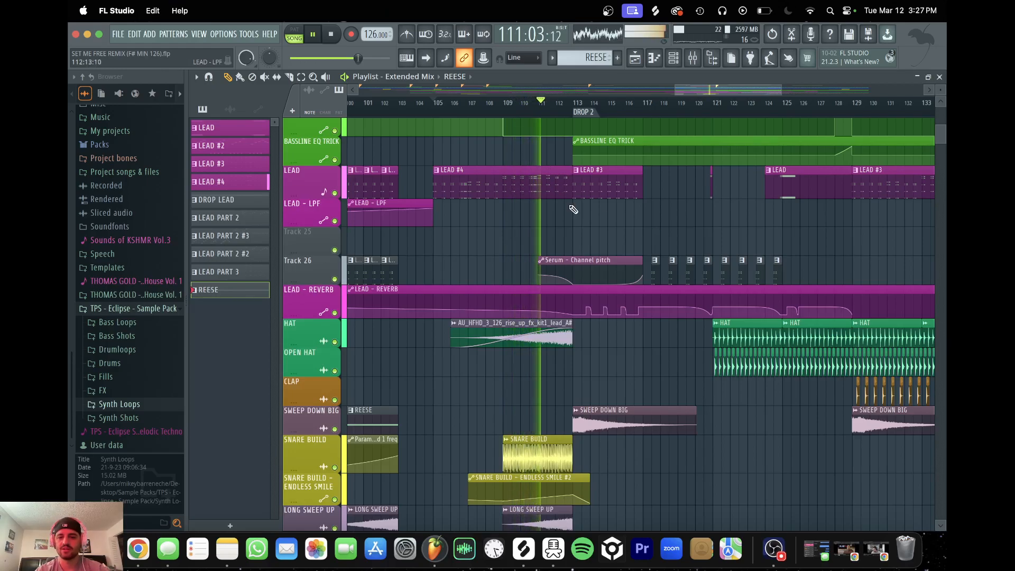
Follow playback into DROP 2, examining the vocal, kick, bassline, lead and hat tracks, then stop it
{"action": "scroll", "coordinate": [720, 274], "scroll_direction": "down", "scroll_amount": 6}
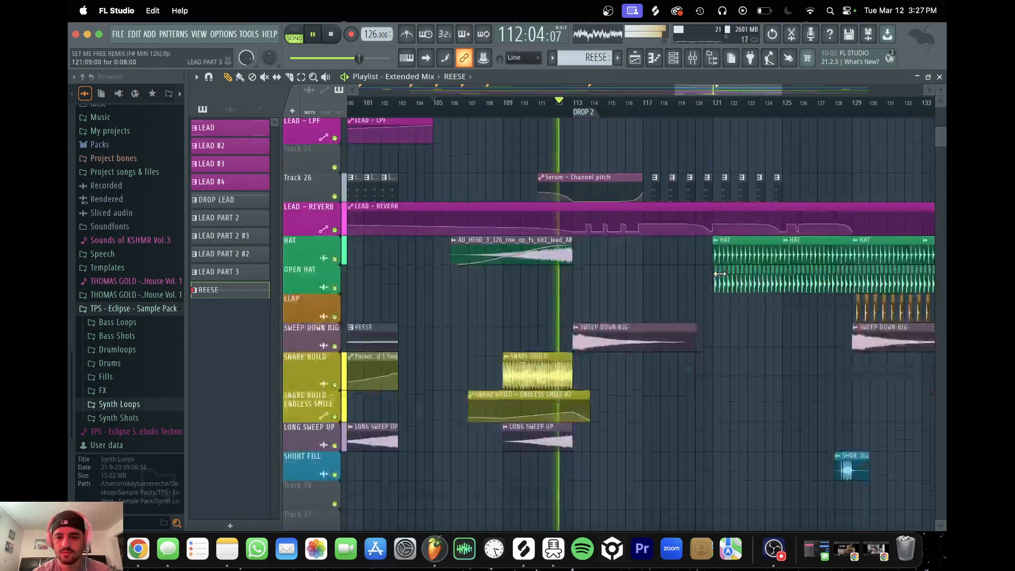
{"action": "scroll", "coordinate": [720, 274], "scroll_direction": "up", "scroll_amount": 15}
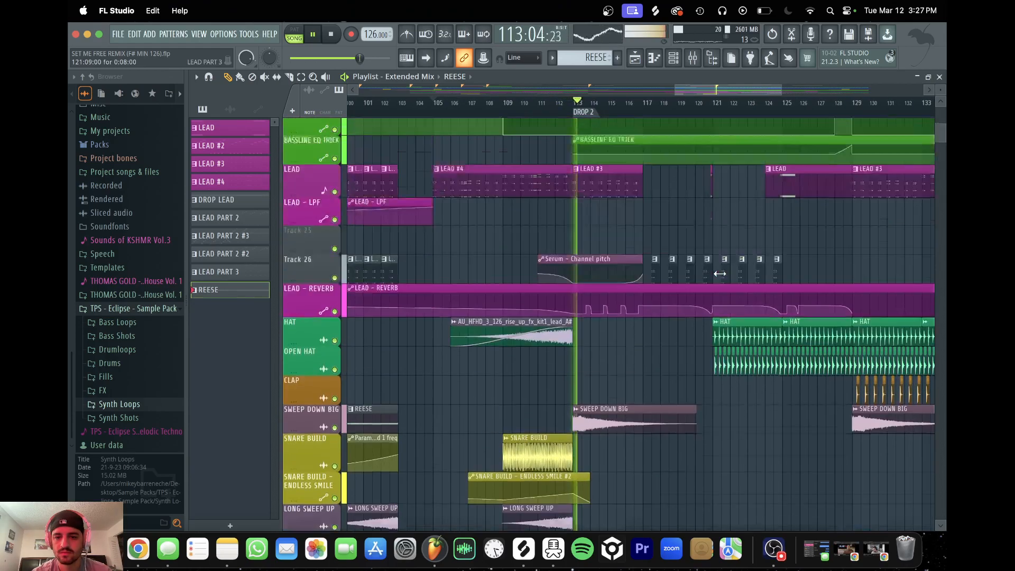
{"action": "scroll", "coordinate": [720, 274], "scroll_direction": "up", "scroll_amount": 2}
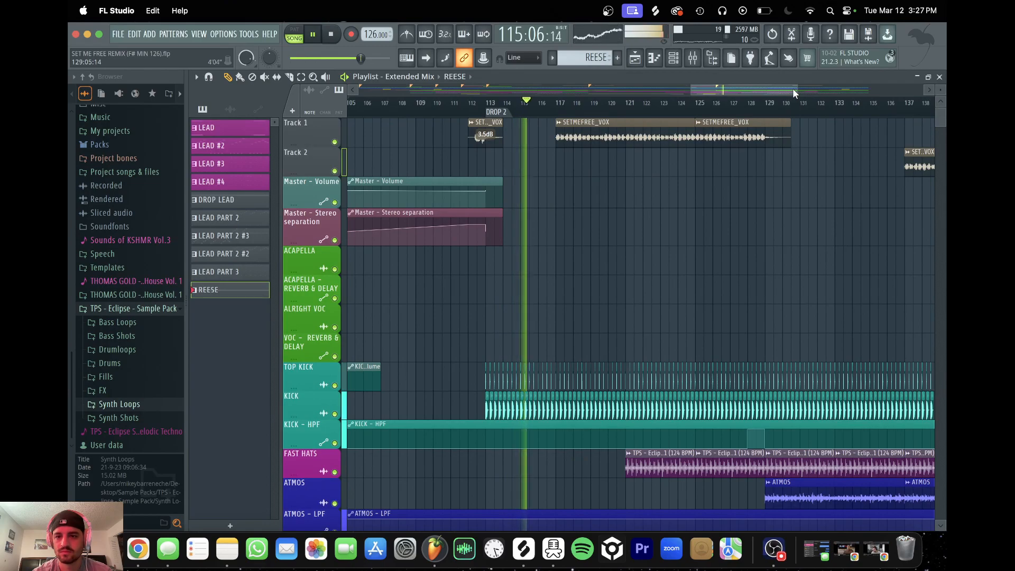
{"action": "left_click_drag", "start_coordinate": [792, 88], "coordinate": [841, 88]}
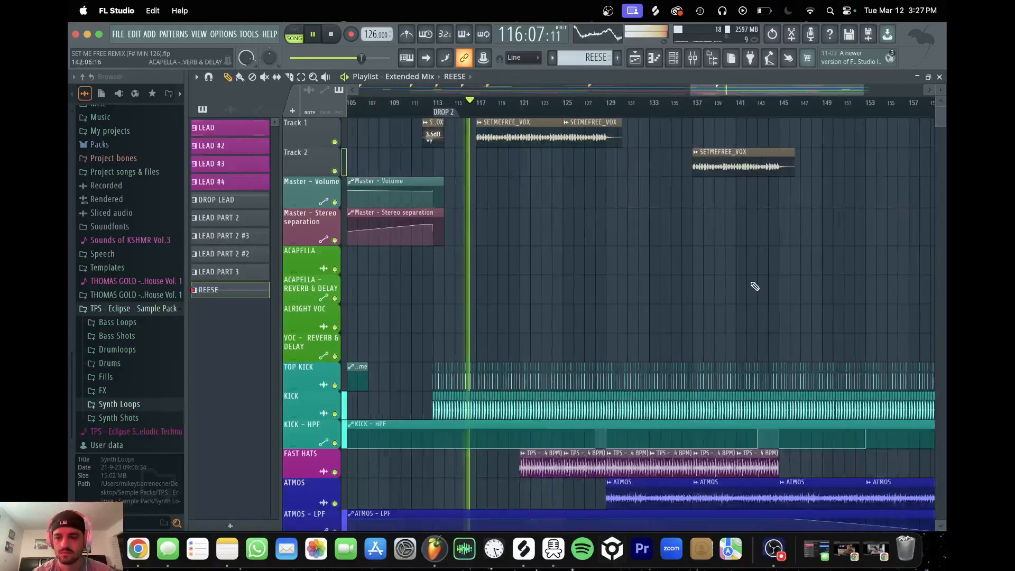
{"action": "scroll", "coordinate": [755, 280], "scroll_direction": "down", "scroll_amount": 10}
{"action": "scroll", "coordinate": [754, 286], "scroll_direction": "down", "scroll_amount": 5}
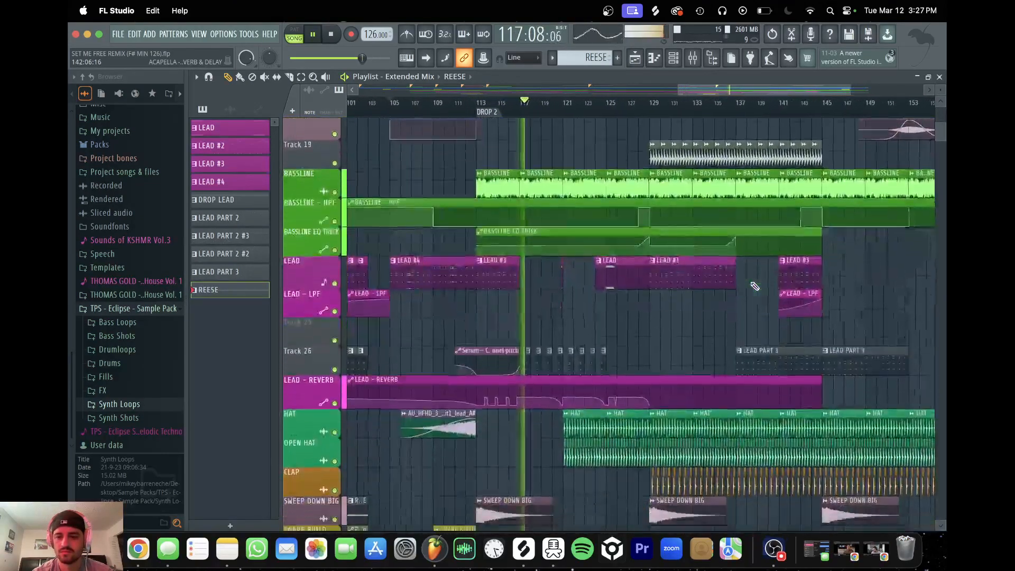
{"action": "key", "text": "space"}
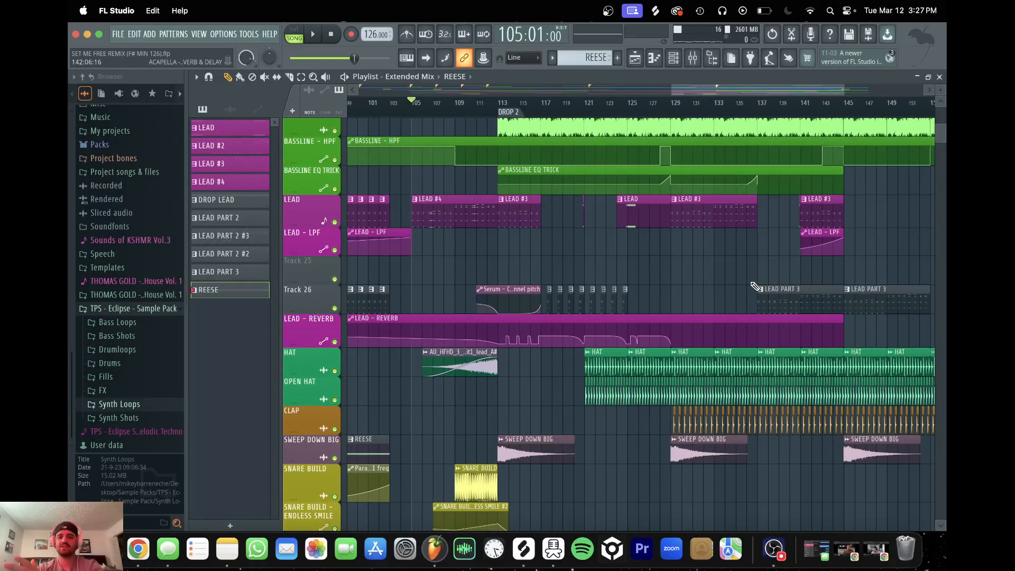
Examine the tracks of DROP 2 from bar 113 through to the end of the song
{"action": "scroll", "coordinate": [755, 286], "scroll_direction": "right", "scroll_amount": 5}
{"action": "scroll", "coordinate": [755, 286], "scroll_direction": "up", "scroll_amount": 3}
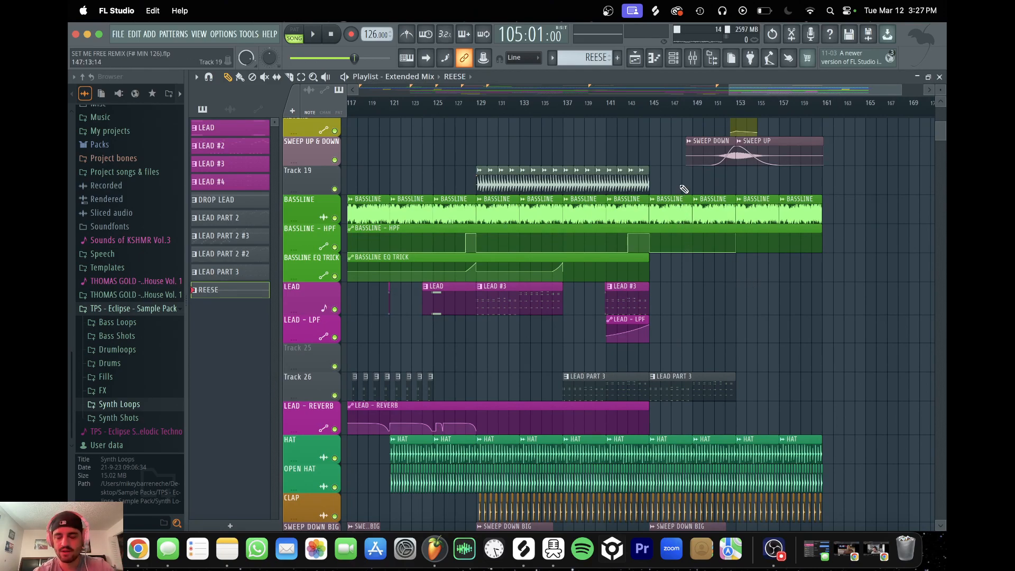
{"action": "scroll", "coordinate": [684, 189], "scroll_direction": "up", "scroll_amount": 10}
{"action": "scroll", "coordinate": [683, 188], "scroll_direction": "left", "scroll_amount": 4}
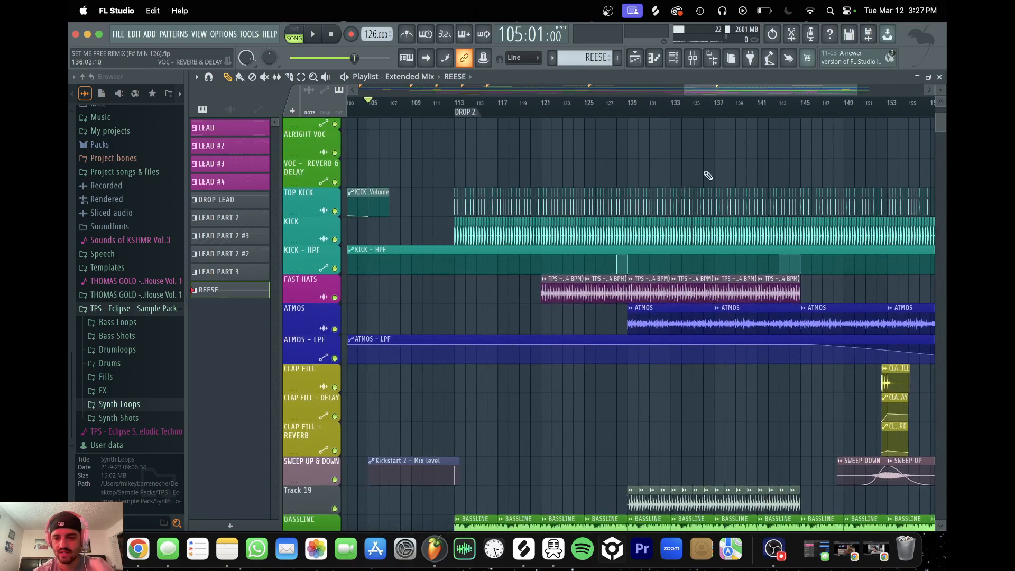
{"action": "left_click_drag", "start_coordinate": [684, 87], "coordinate": [650, 88]}
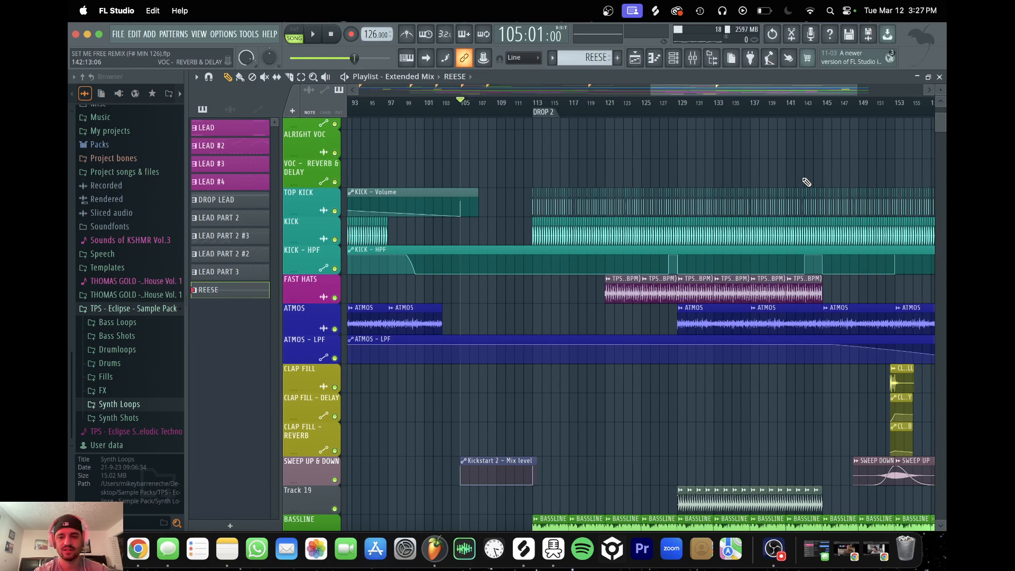
{"action": "left_click_drag", "start_coordinate": [857, 91], "coordinate": [936, 91]}
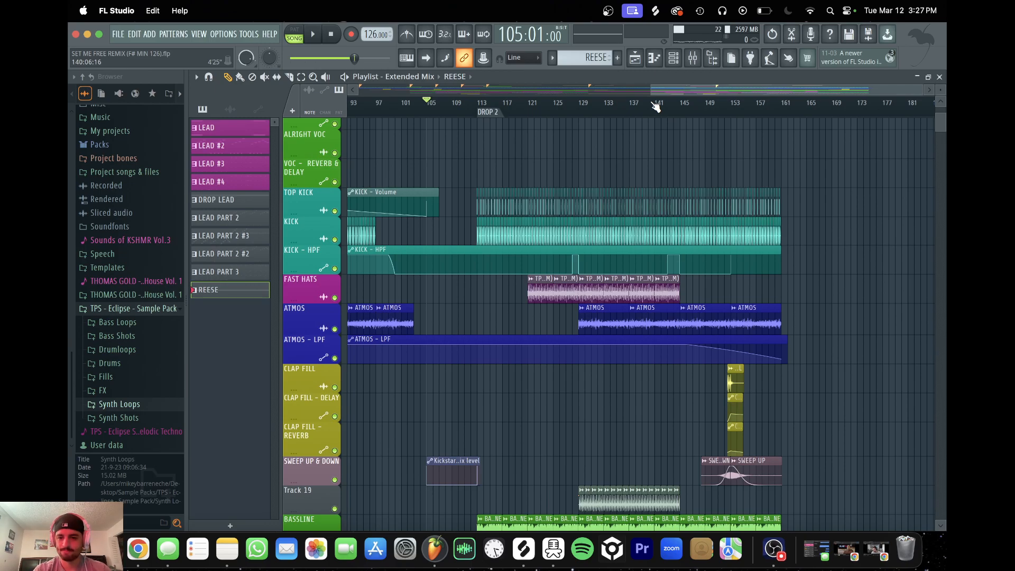
Show the whole arrangement from the INTRO onward and examine all of its tracks
{"action": "left_click_drag", "start_coordinate": [650, 91], "coordinate": [294, 106]}
{"action": "scroll", "coordinate": [592, 189], "scroll_direction": "down", "scroll_amount": 15}
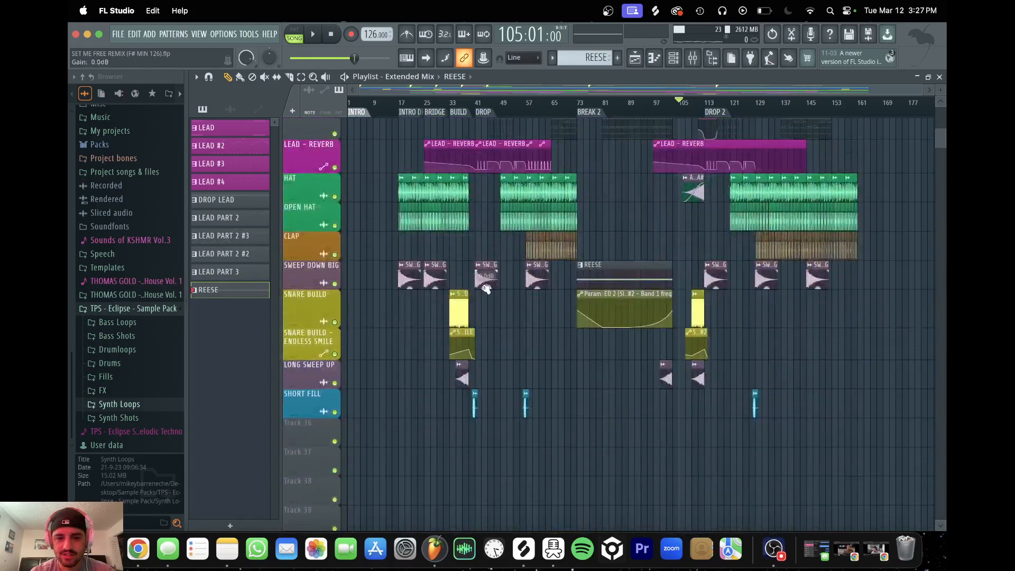
{"action": "scroll", "coordinate": [484, 289], "scroll_direction": "up", "scroll_amount": 18}
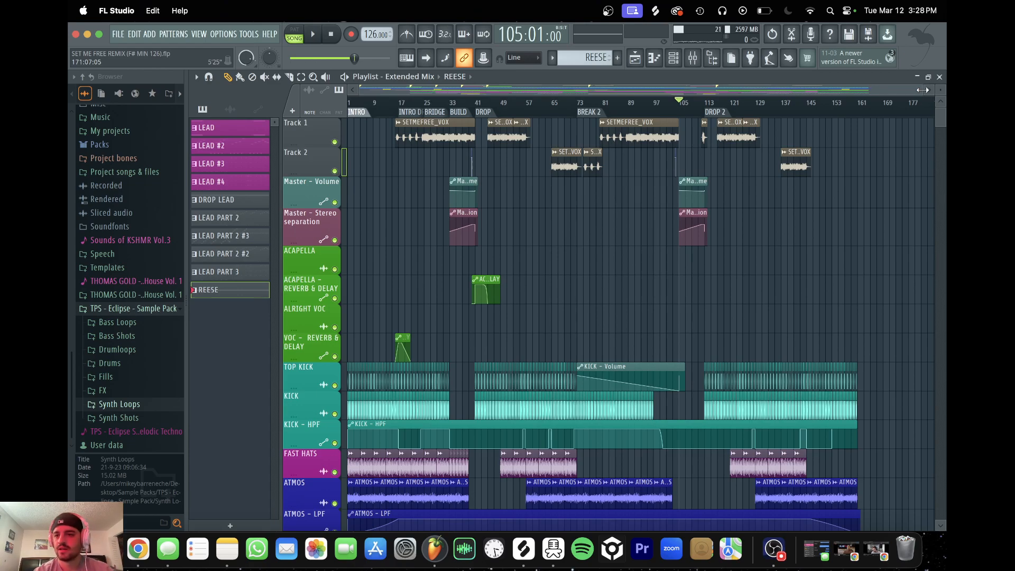
Solo Track 1, re-enable the ACAPELLA - REVERB & DELAY track, and audition the vocal from bar 40 into the DROP
{"action": "left_click_drag", "start_coordinate": [920, 91], "coordinate": [550, 83]}
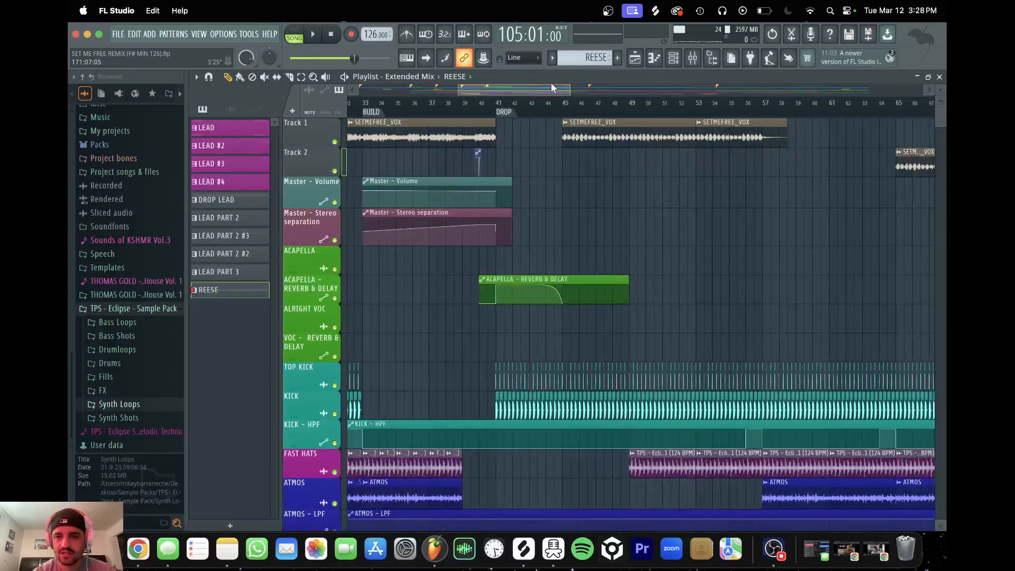
{"action": "left_click", "coordinate": [453, 102]}
{"action": "left_click", "coordinate": [485, 106]}
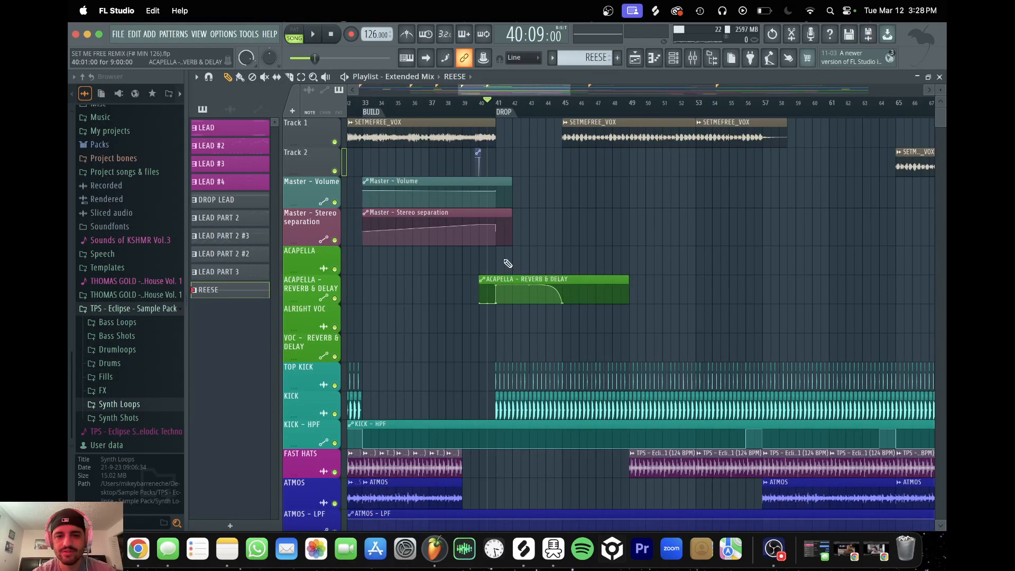
{"action": "right_click", "coordinate": [334, 142]}
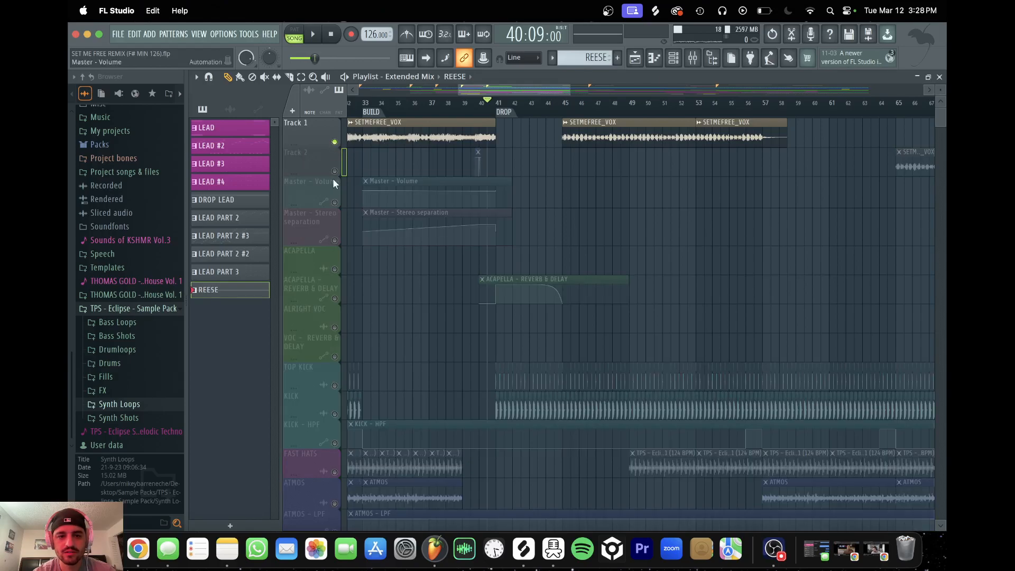
{"action": "left_click", "coordinate": [335, 298]}
{"action": "key", "text": "space"}
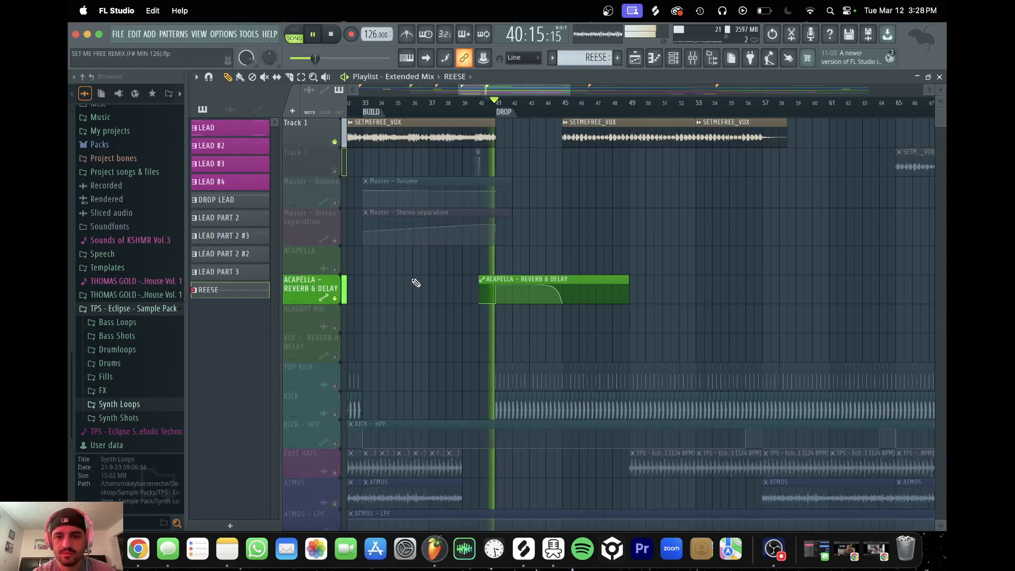
{"action": "key", "text": "space"}
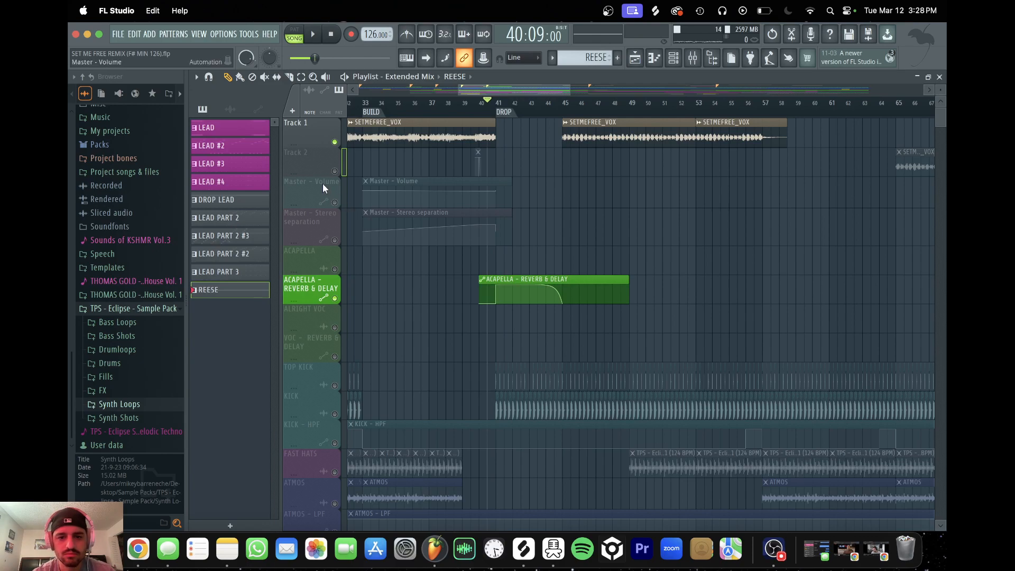
Re-enable Track 2, ALRIGHT VOC and VOC - REVERB & DELAY, and audition the vocal from bar 40 again
{"action": "left_click", "coordinate": [334, 171]}
{"action": "key", "text": "space"}
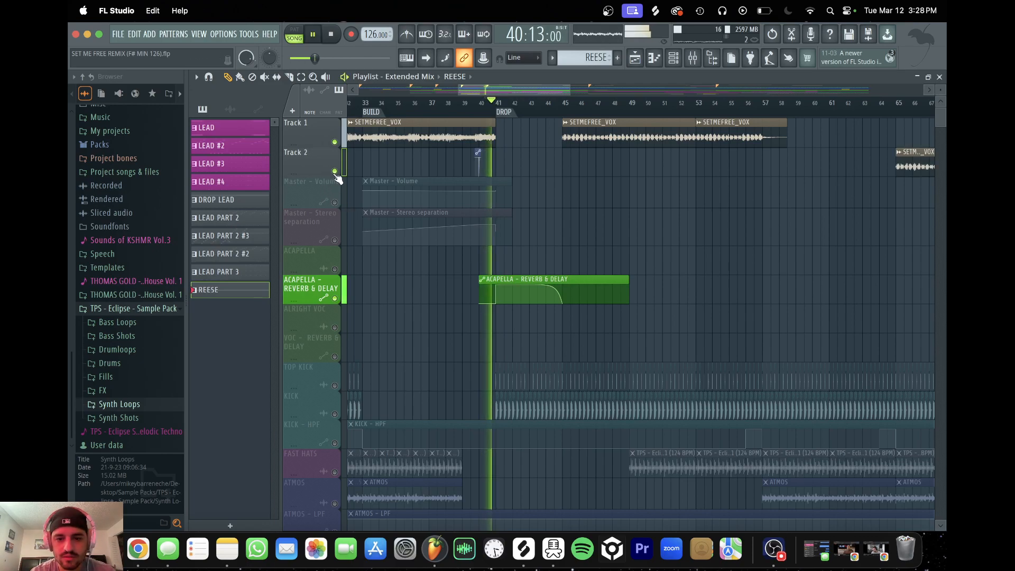
{"action": "left_click", "coordinate": [334, 328]}
{"action": "left_click", "coordinate": [335, 357]}
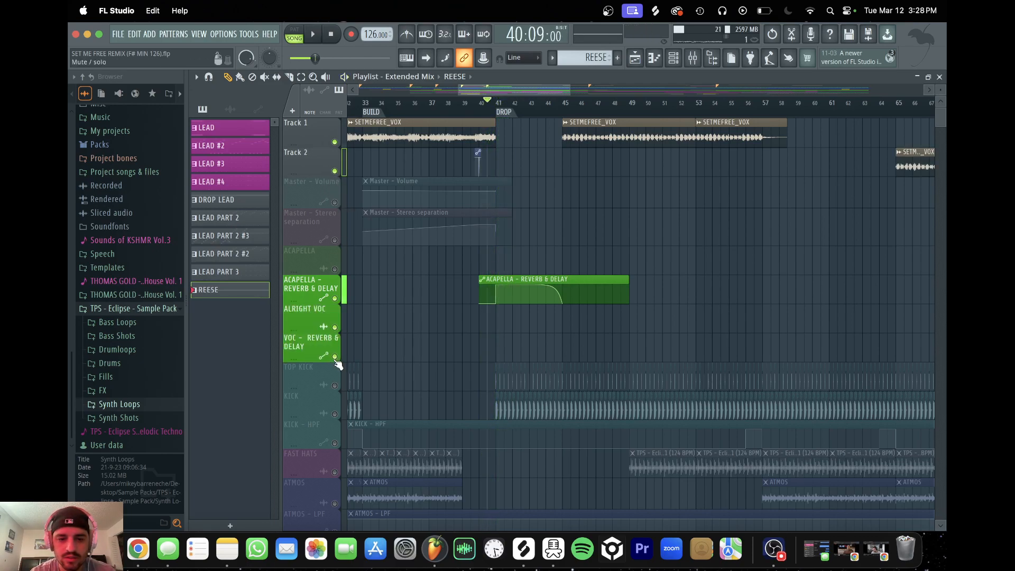
{"action": "key", "text": "space"}
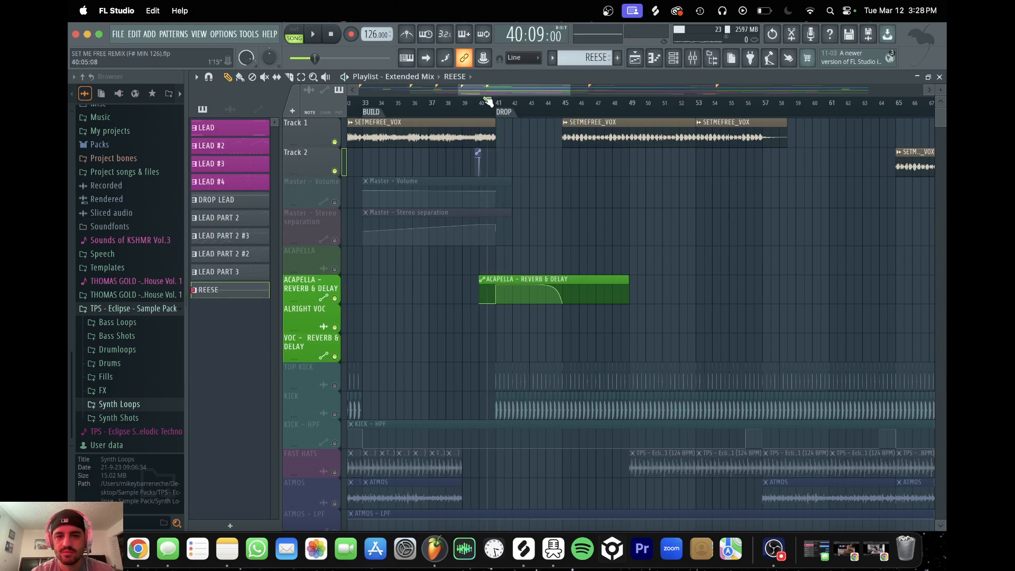
Examine the SETMEFREE_VOX clips from the INTRO DROP through BREAK 2 to DROP 2
{"action": "left_click_drag", "start_coordinate": [459, 91], "coordinate": [408, 91]}
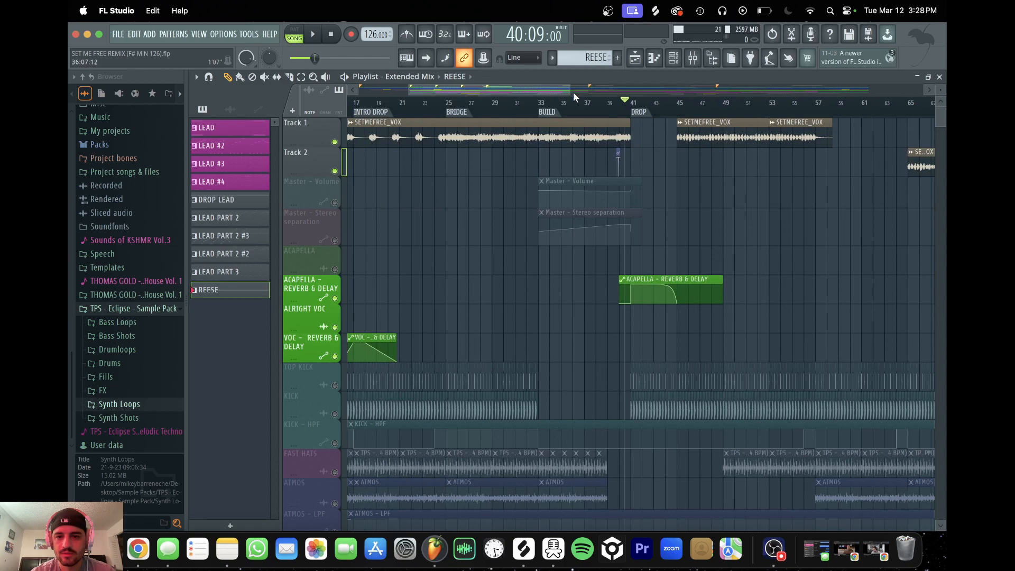
{"action": "left_click_drag", "start_coordinate": [642, 106], "coordinate": [737, 138]}
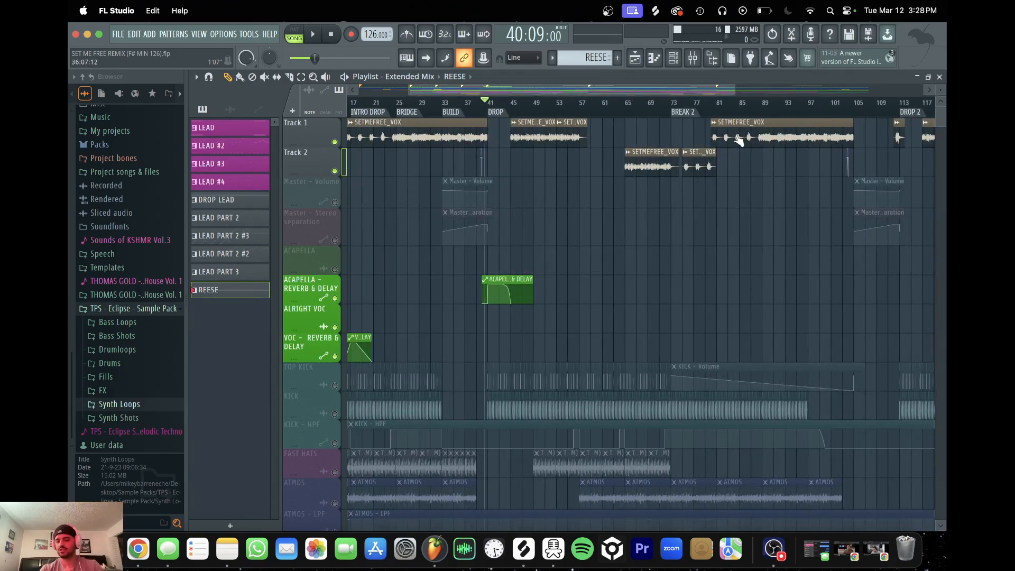